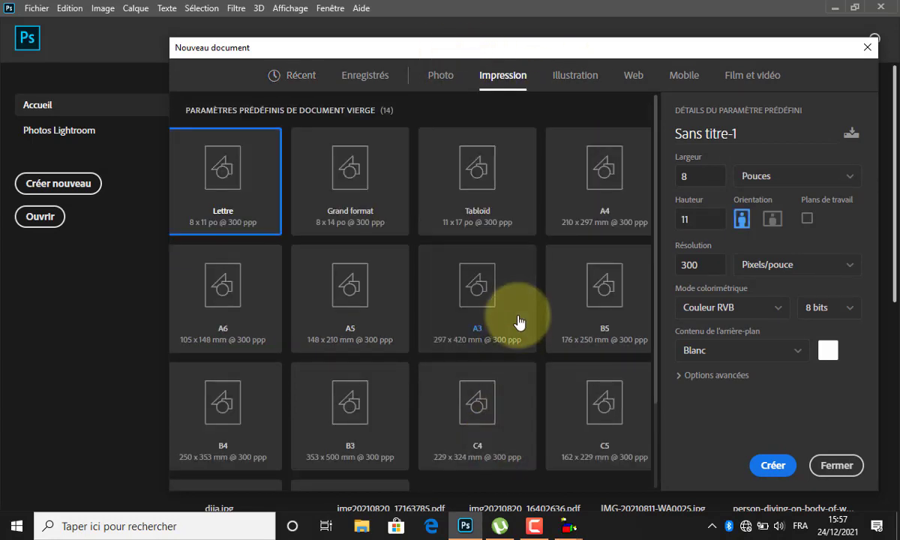
# Create an A5 landscape print document named "carte de mariage" and place a vertical guide at the middle of its width
pyautogui.click(347, 304)
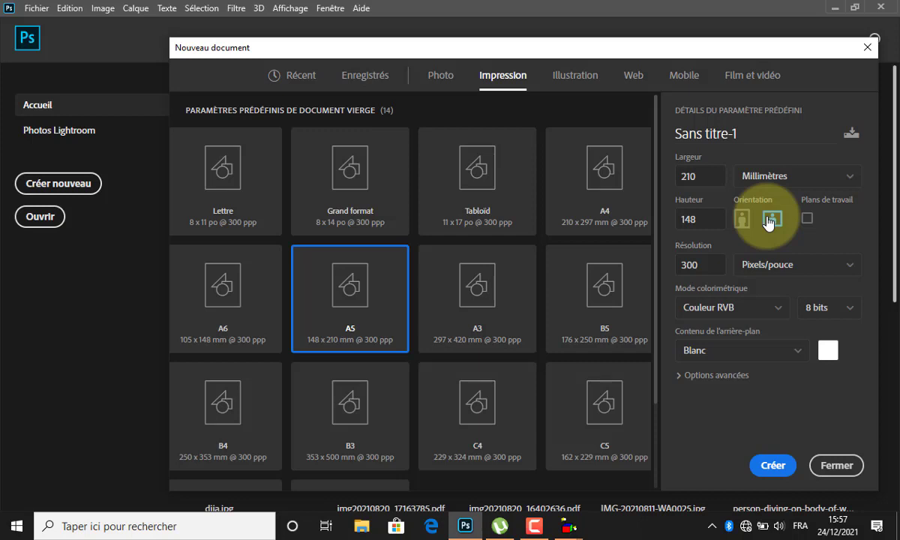
pyautogui.click(691, 132)
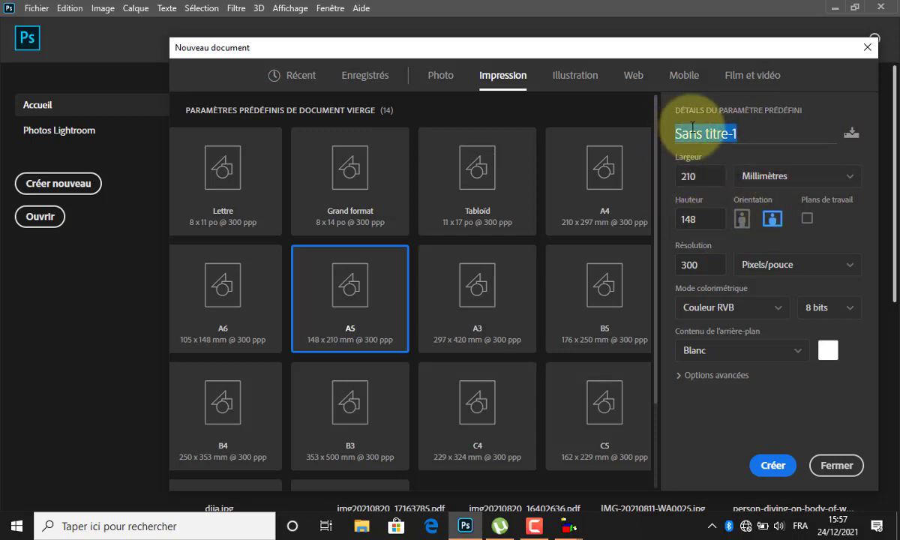
pyautogui.write('carte de')
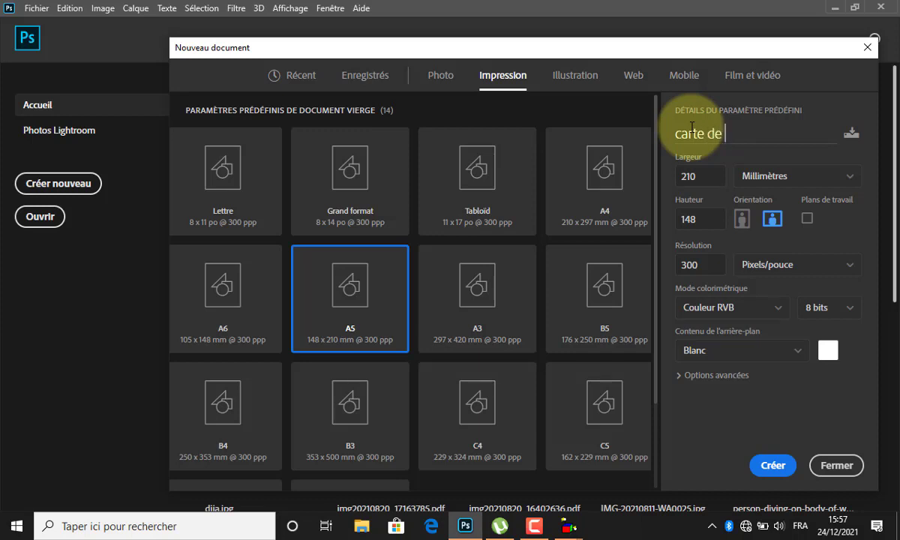
pyautogui.write(' mariage')
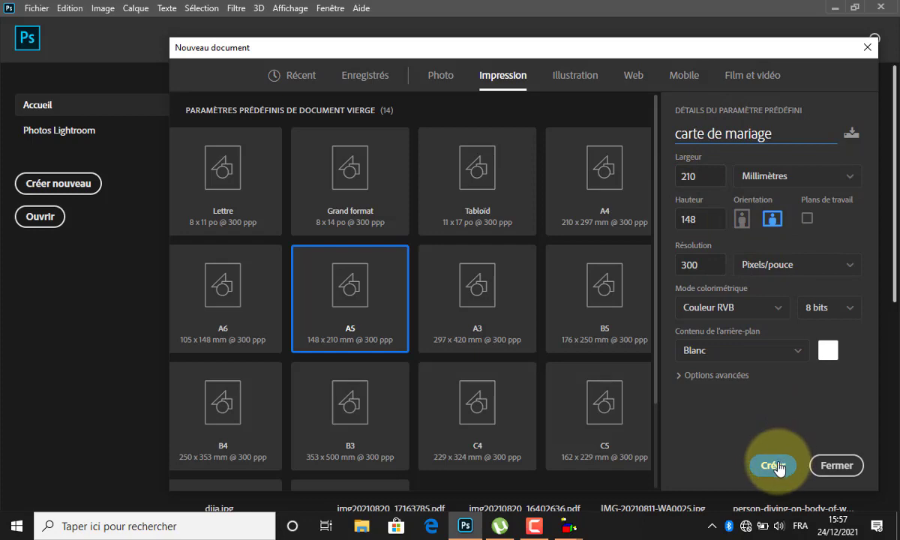
pyautogui.press('Escape')
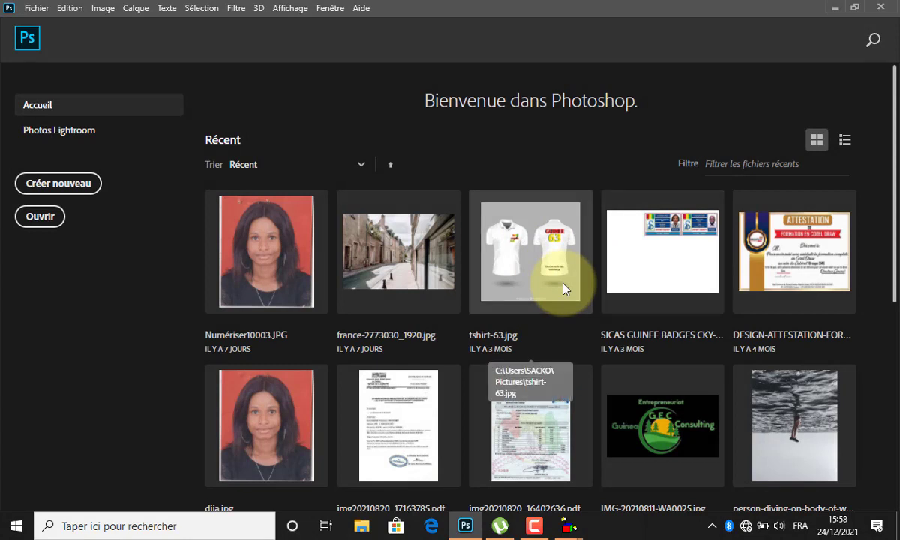
pyautogui.click(563, 289)
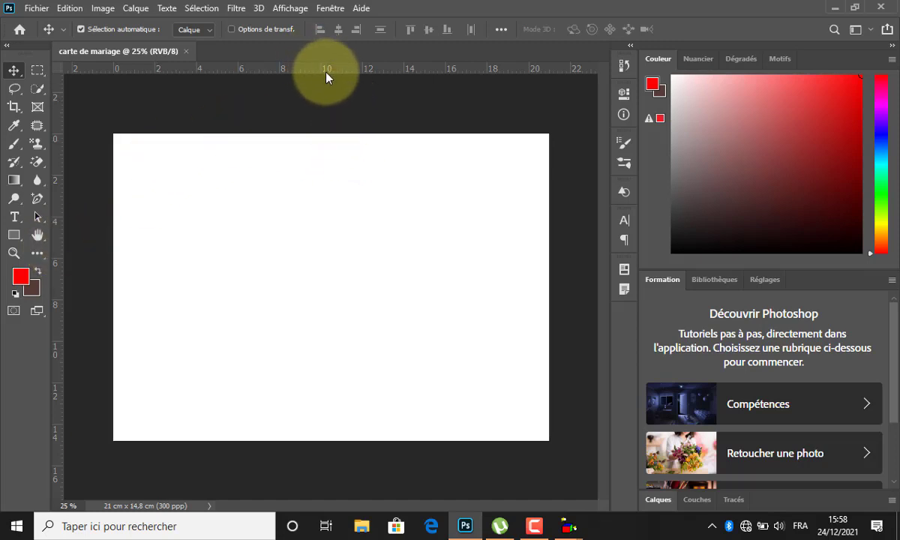
pyautogui.moveTo(61, 234); pyautogui.dragTo(328, 184)
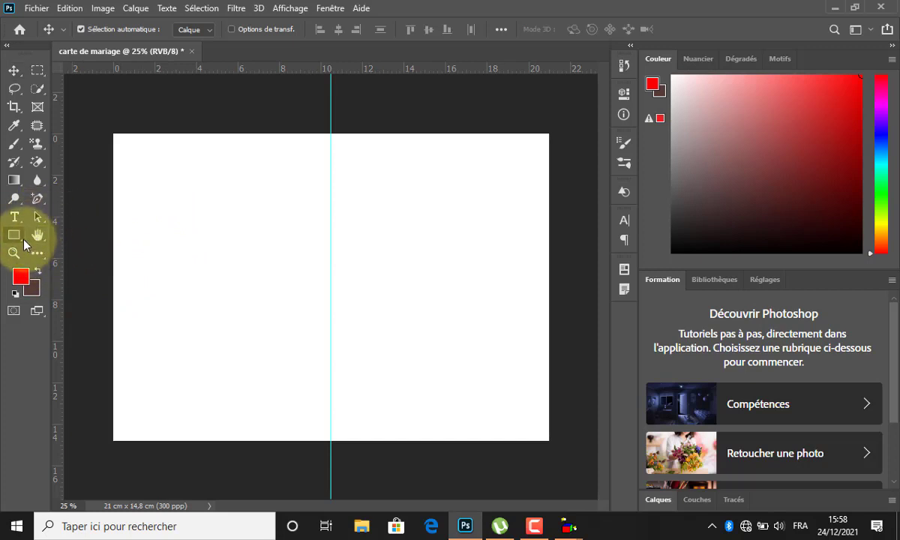
# Activate the Custom Shape tool and open its shape library
pyautogui.click(24, 240)
pyautogui.click(62, 302)
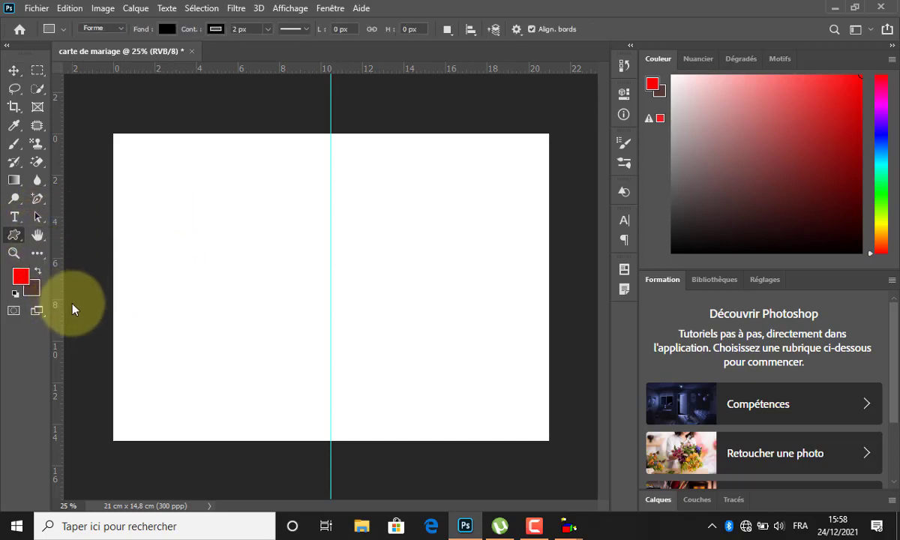
pyautogui.click(583, 31)
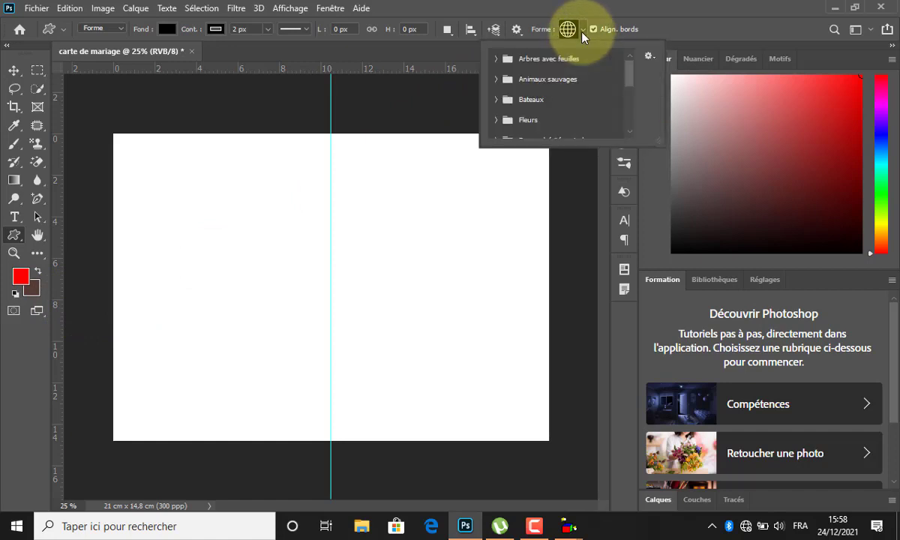
pyautogui.scroll(-4, 521, 109)
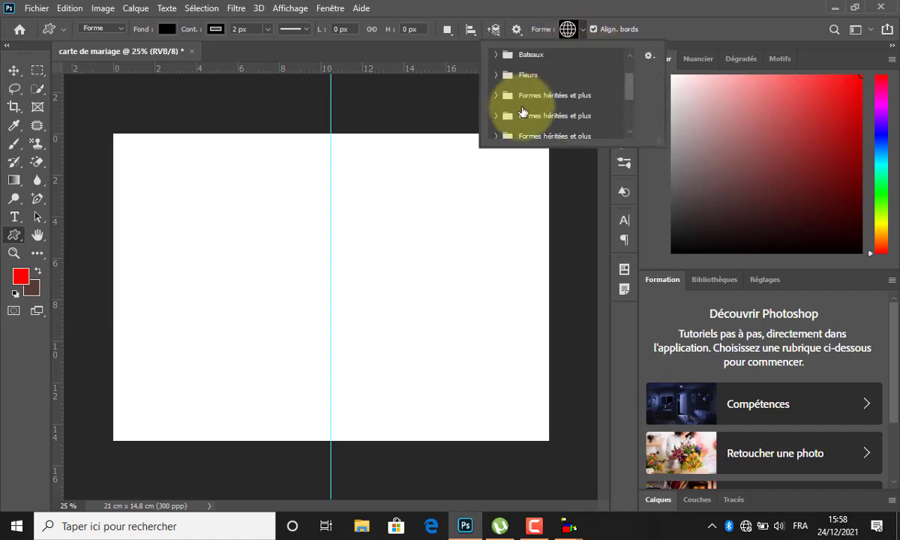
pyautogui.scroll(1, 529, 116)
pyautogui.scroll(3, 525, 109)
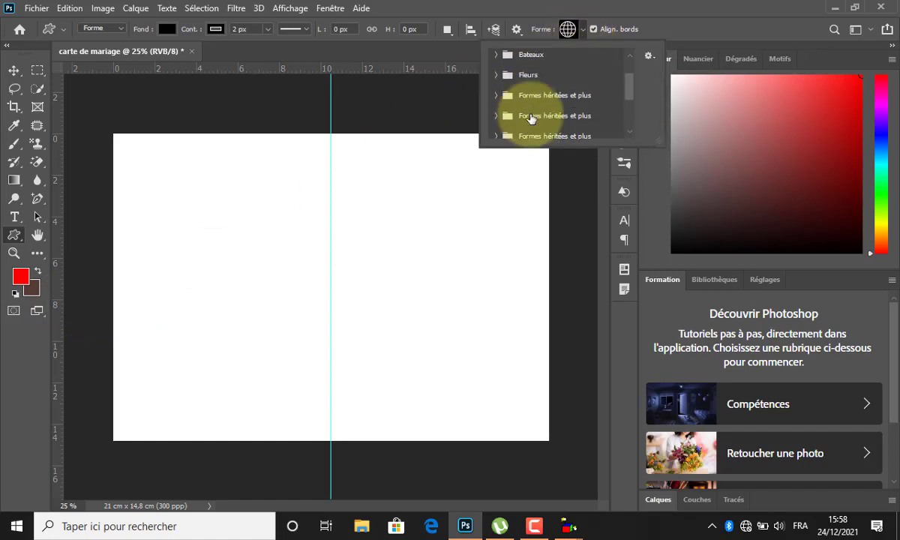
pyautogui.scroll(1, 513, 88)
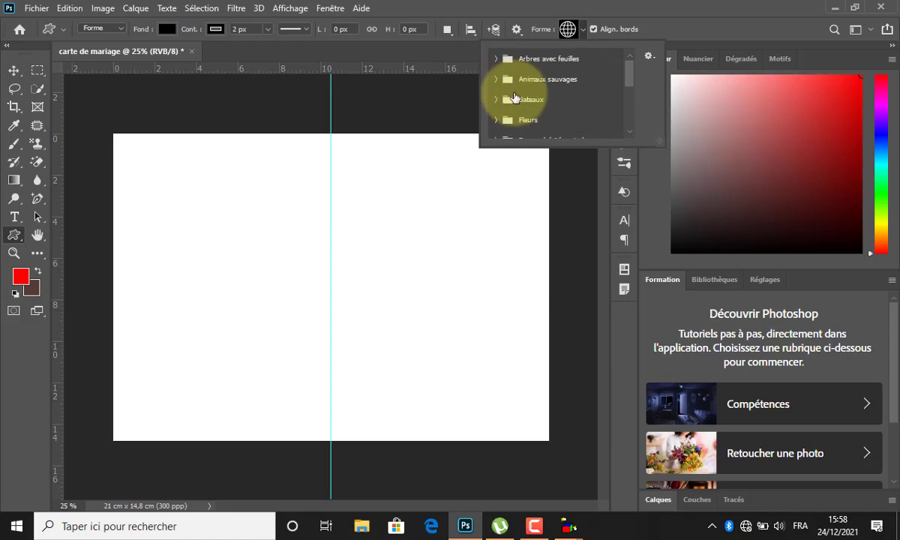
# Look through the Bateaux group of the custom shape library for a suitable shape
pyautogui.click(495, 102)
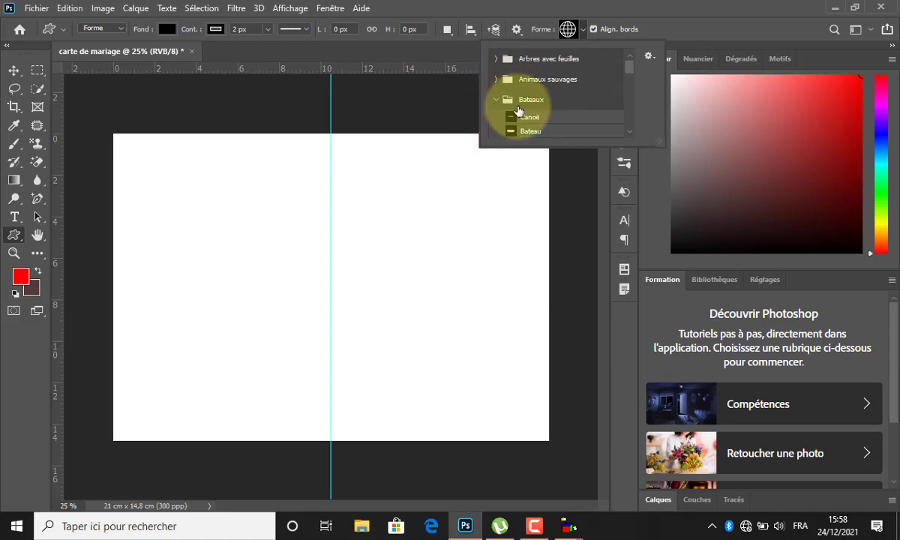
pyautogui.scroll(-5, 517, 117)
pyautogui.scroll(-10, 523, 122)
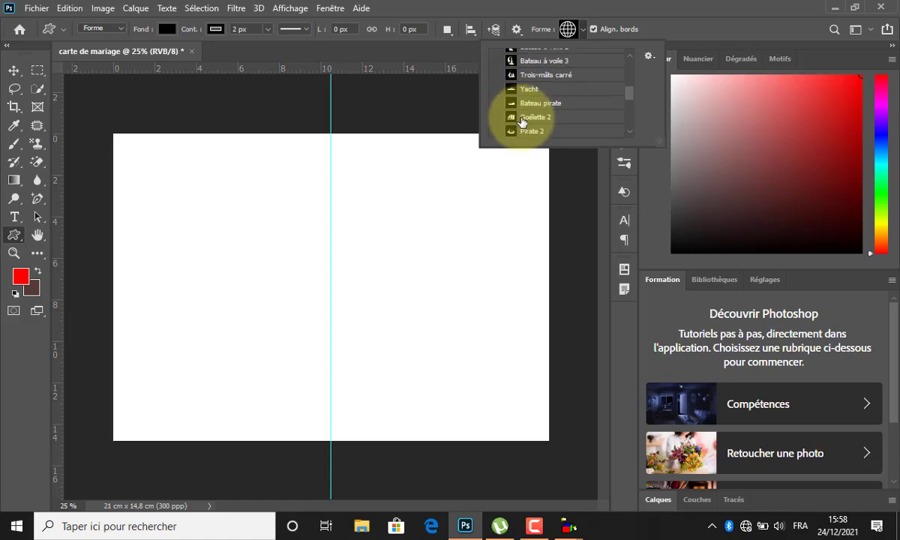
pyautogui.scroll(-1, 508, 126)
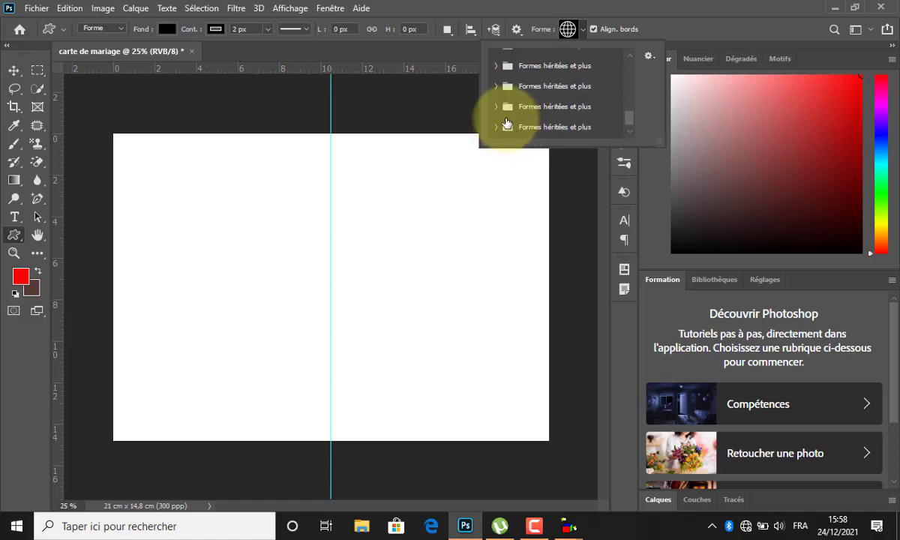
pyautogui.scroll(1, 507, 127)
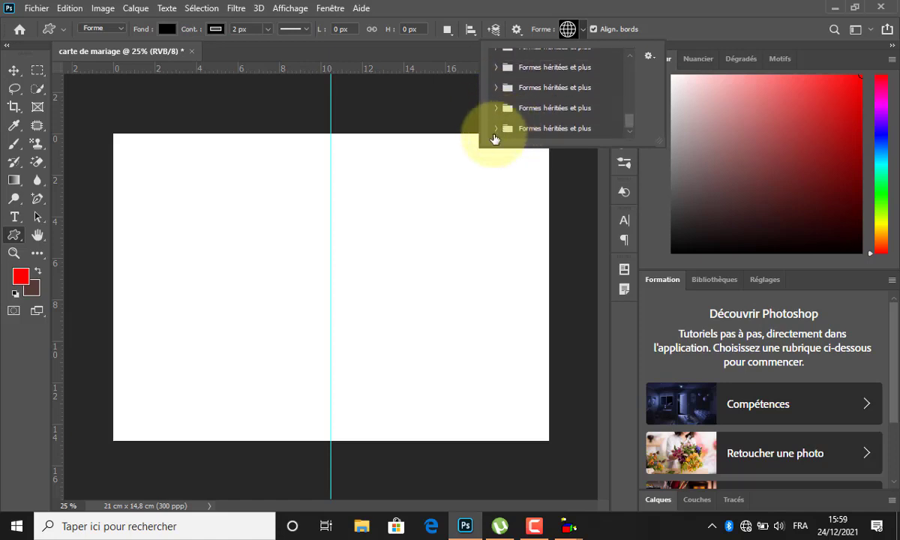
# Expand the last "Formes héritées et plus" group and its set of all legacy shapes to reach its categories
pyautogui.click(496, 129)
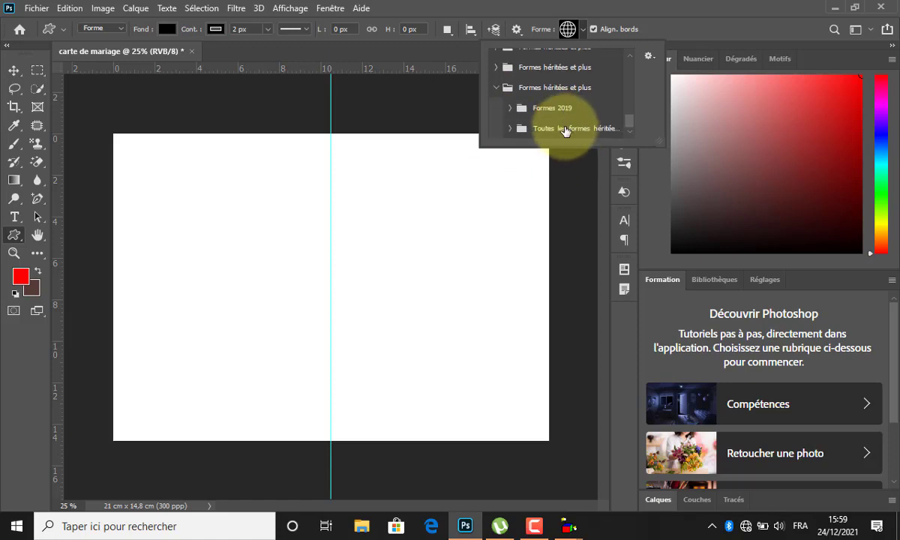
pyautogui.click(509, 129)
pyautogui.scroll(-3, 538, 125)
pyautogui.scroll(-4, 555, 123)
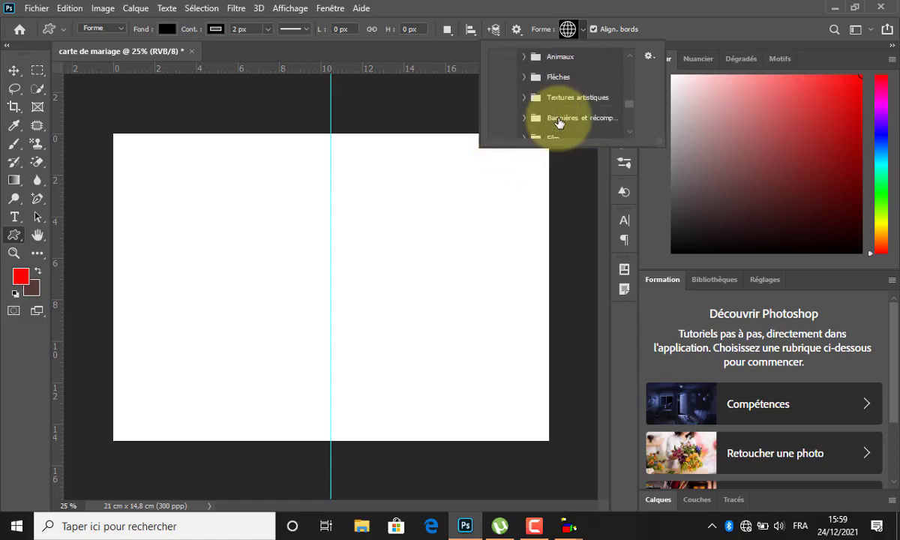
pyautogui.scroll(-3, 566, 125)
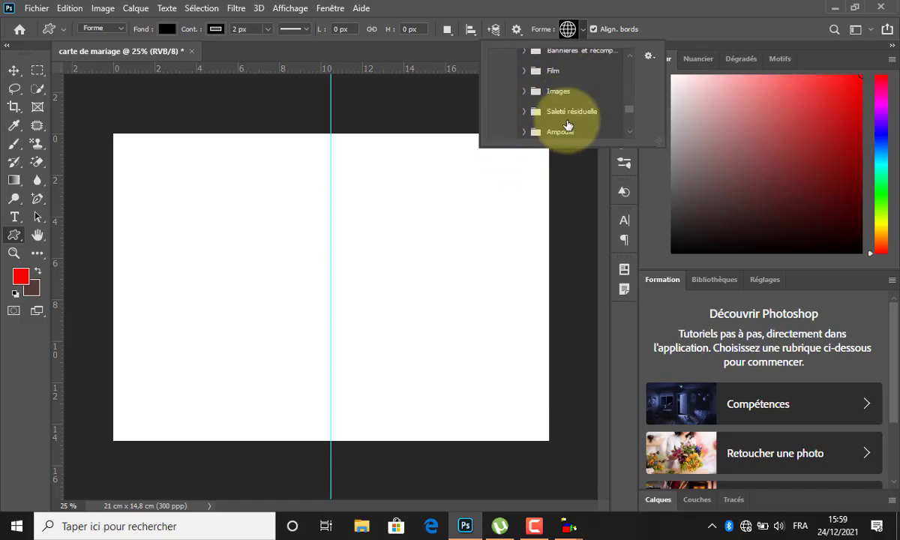
pyautogui.scroll(-2, 578, 132)
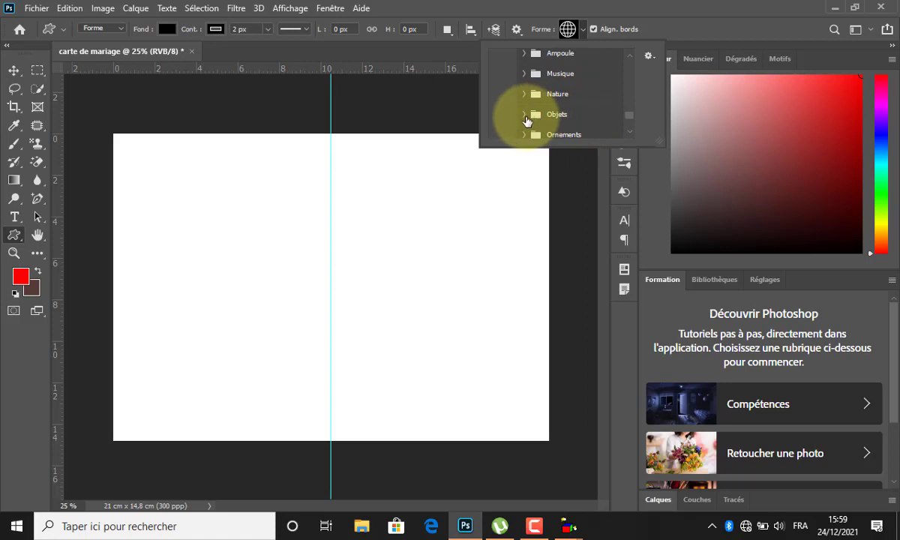
# Look through the shapes of the legacy Objets category for a heart
pyautogui.click(536, 115)
pyautogui.scroll(-4, 591, 118)
pyautogui.scroll(-10, 591, 119)
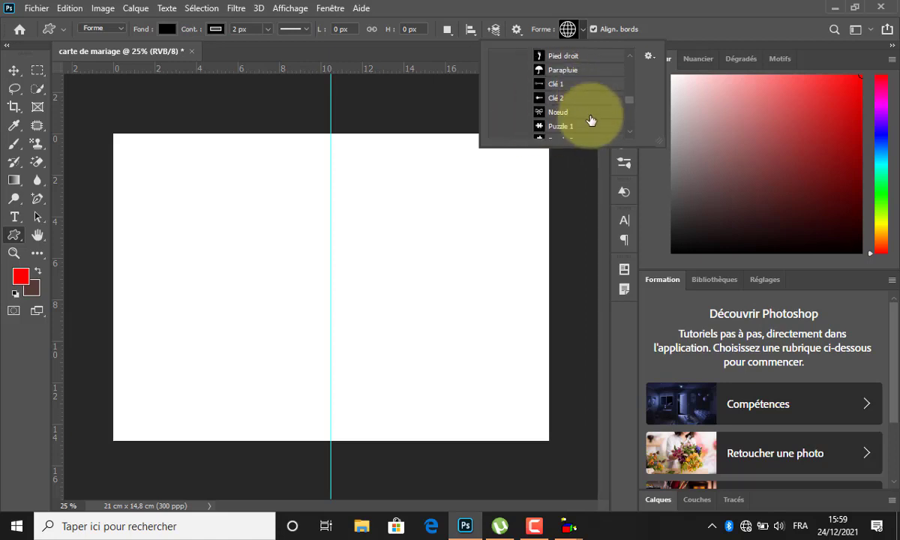
pyautogui.scroll(-6, 591, 121)
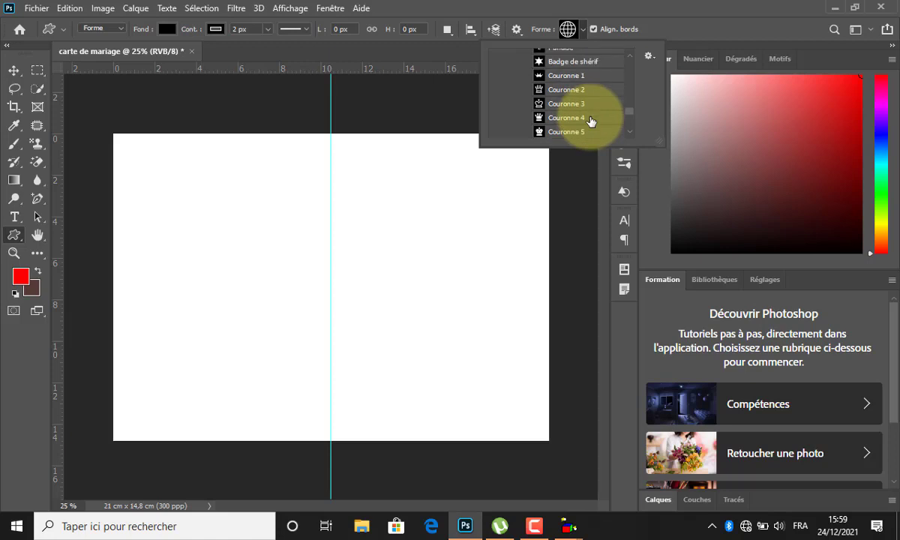
pyautogui.scroll(-1, 590, 120)
pyautogui.scroll(3, 591, 121)
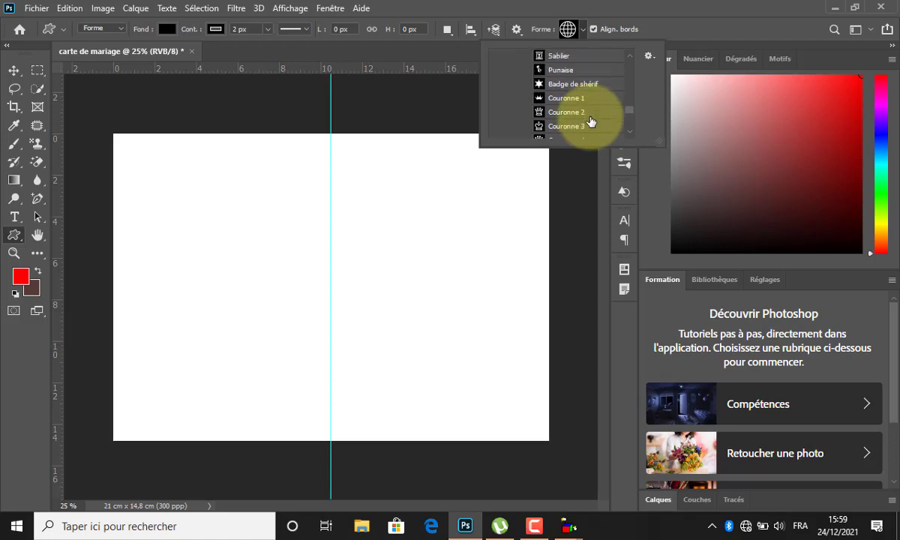
pyautogui.scroll(-8, 591, 120)
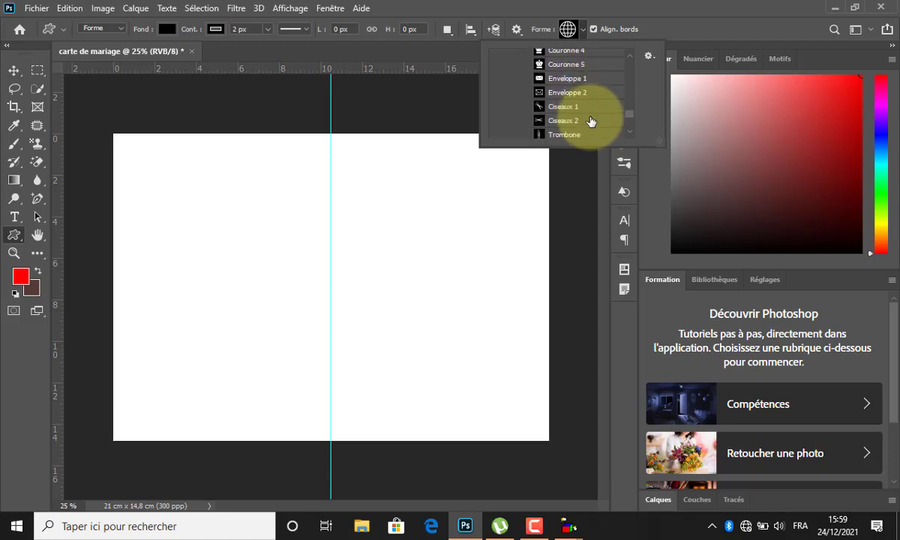
pyautogui.scroll(-5, 591, 120)
pyautogui.scroll(1, 578, 105)
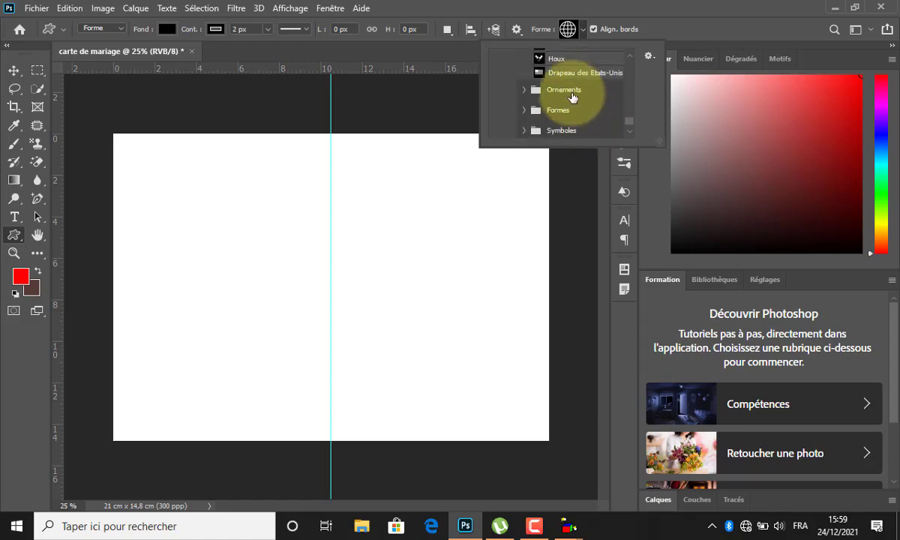
# Pick the "Carte de cœur" shape from the legacy Formes category and draw a heart about 812 × 707 px in the page's left half
pyautogui.click(523, 112)
pyautogui.scroll(-6, 598, 109)
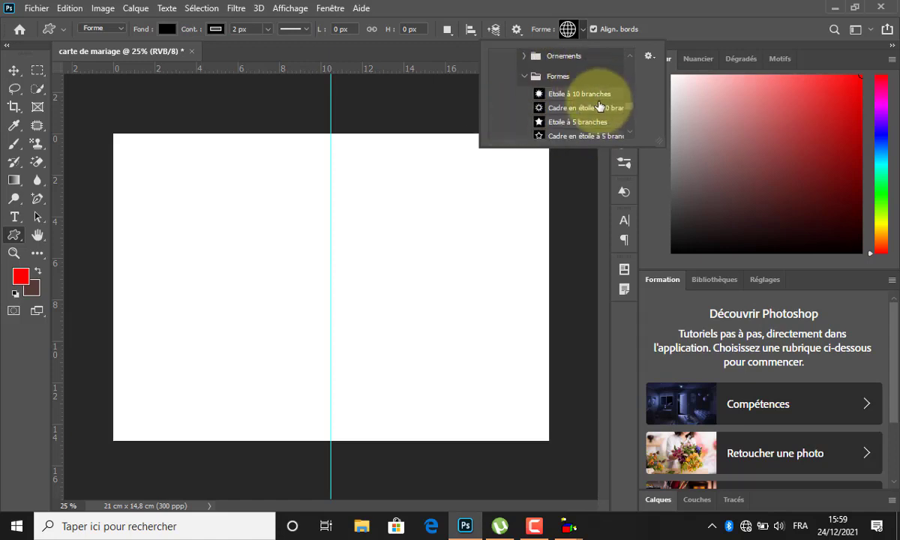
pyautogui.scroll(-2, 598, 108)
pyautogui.click(537, 124)
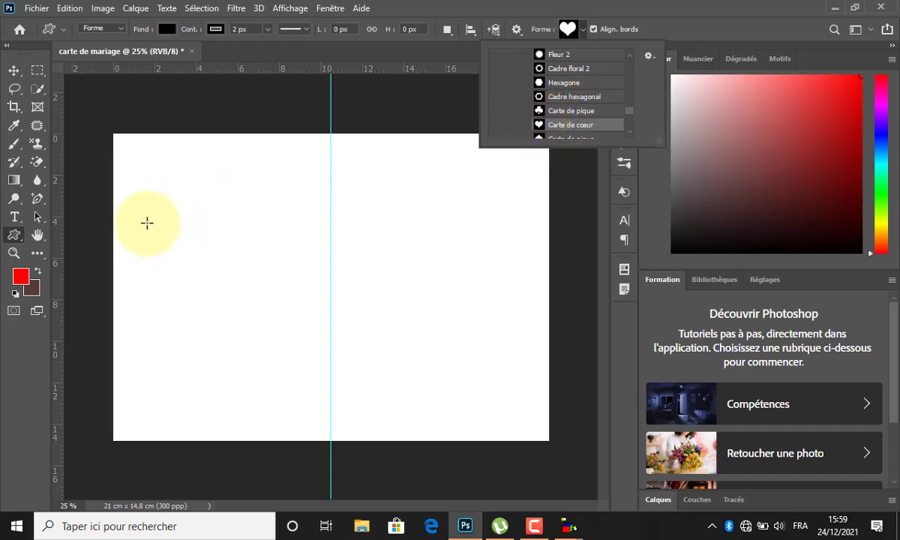
pyautogui.moveTo(154, 200); pyautogui.dragTo(296, 425)
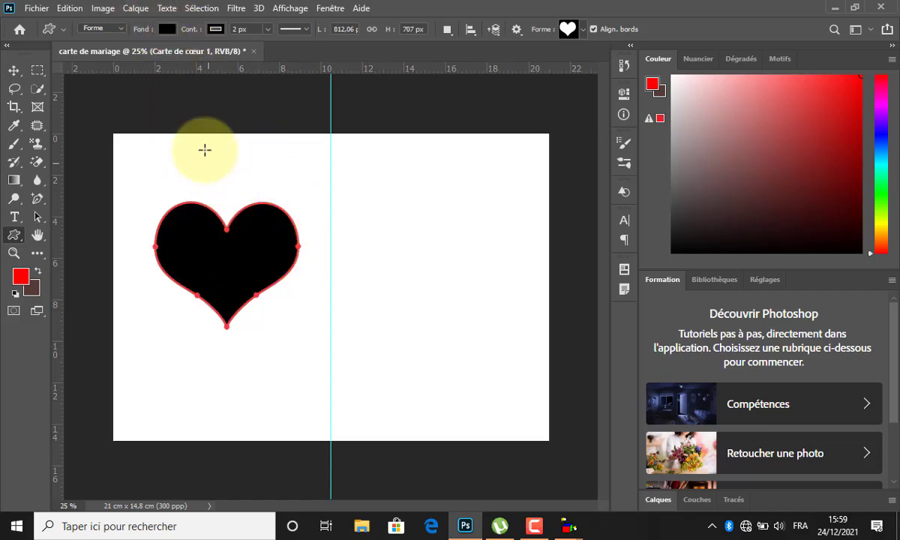
# Give the heart a white fill and a dark crimson outline 29 px wide
pyautogui.click(163, 28)
pyautogui.click(78, 103)
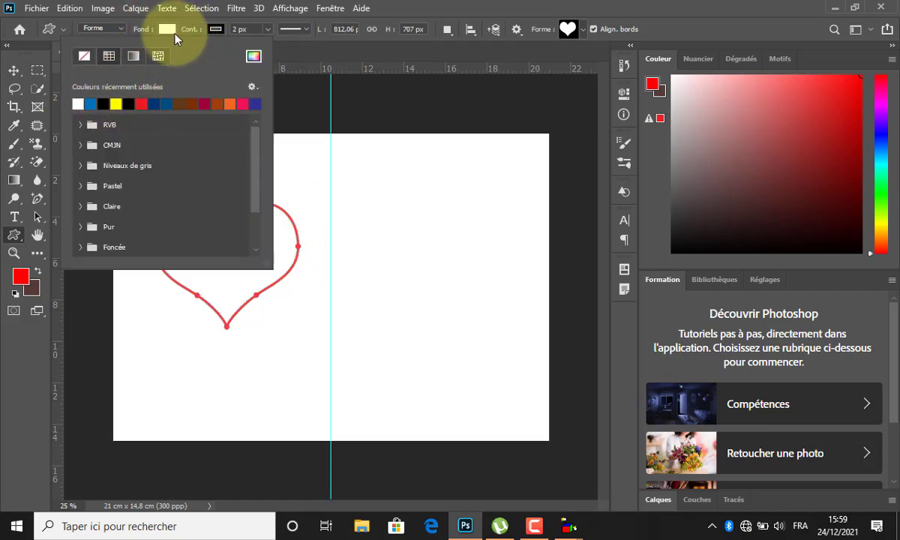
pyautogui.click(164, 31)
pyautogui.click(215, 29)
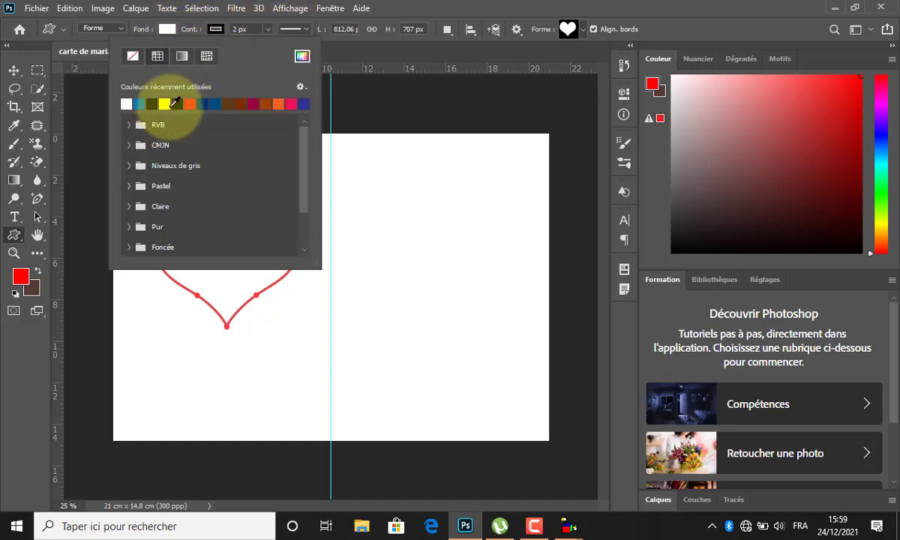
pyautogui.click(265, 105)
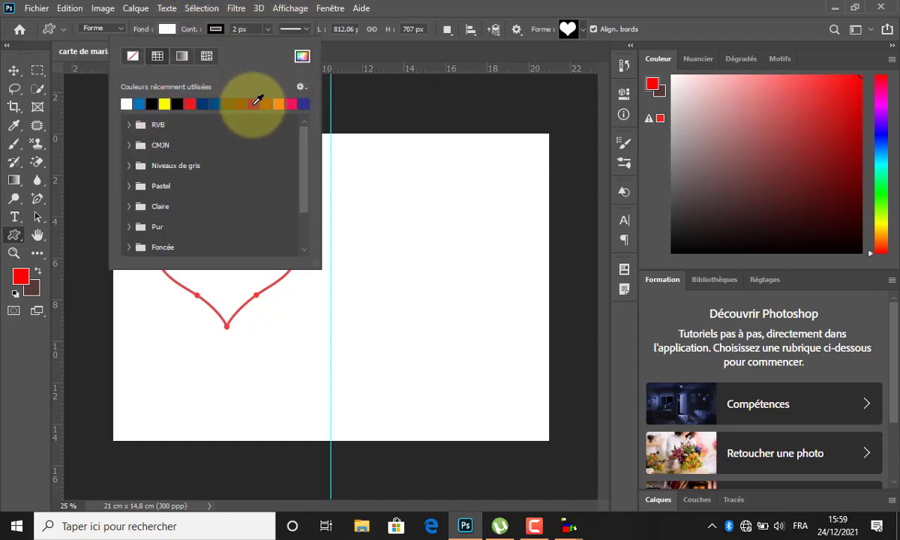
pyautogui.moveTo(199, 33); pyautogui.dragTo(216, 29)
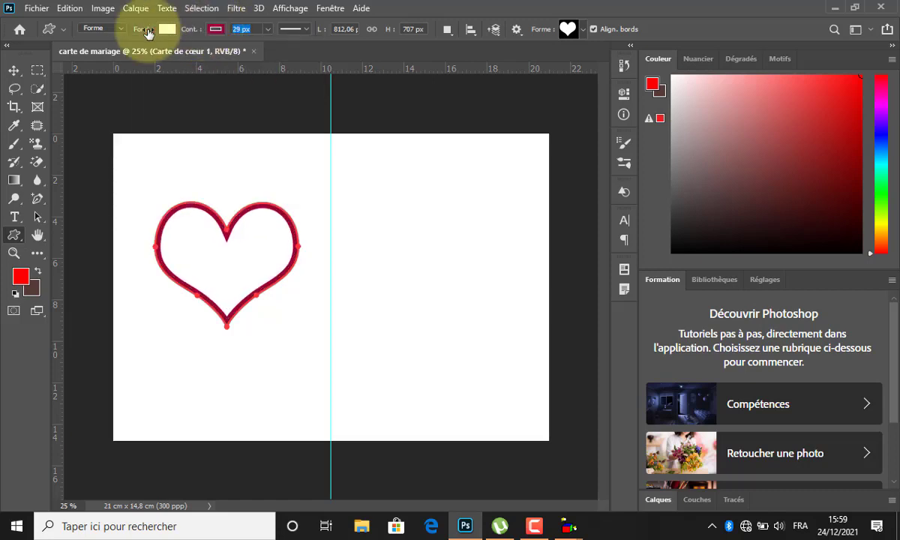
# Move the heart slightly upward and to the right within the left half of the page
pyautogui.click(14, 70)
pyautogui.moveTo(226, 241)
pyautogui.mouseDown()
pyautogui.moveTo(242, 238)
pyautogui.moveTo(229, 236)
pyautogui.mouseUp()
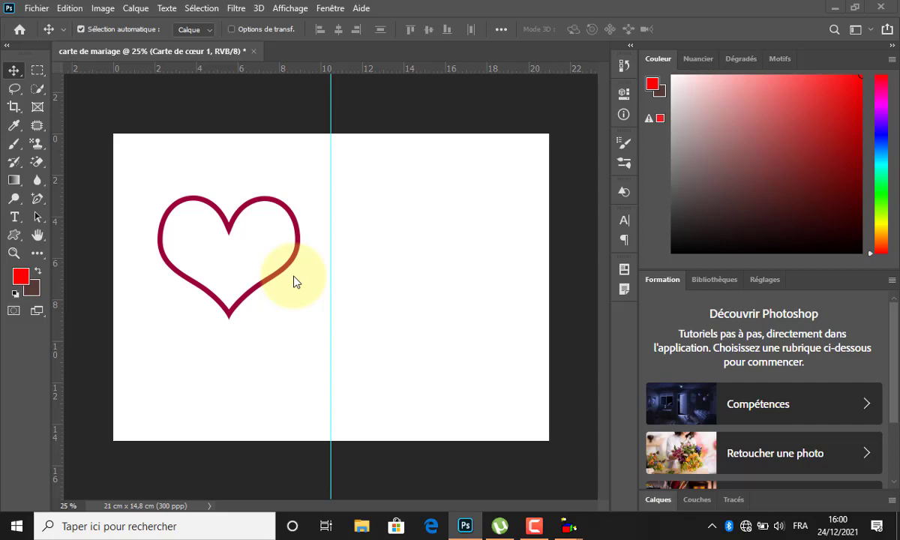
# Switch to File Explorer and open the "Projet mariage" folder inside "img-icones" in the Téléchargements folder
pyautogui.press('super+e')
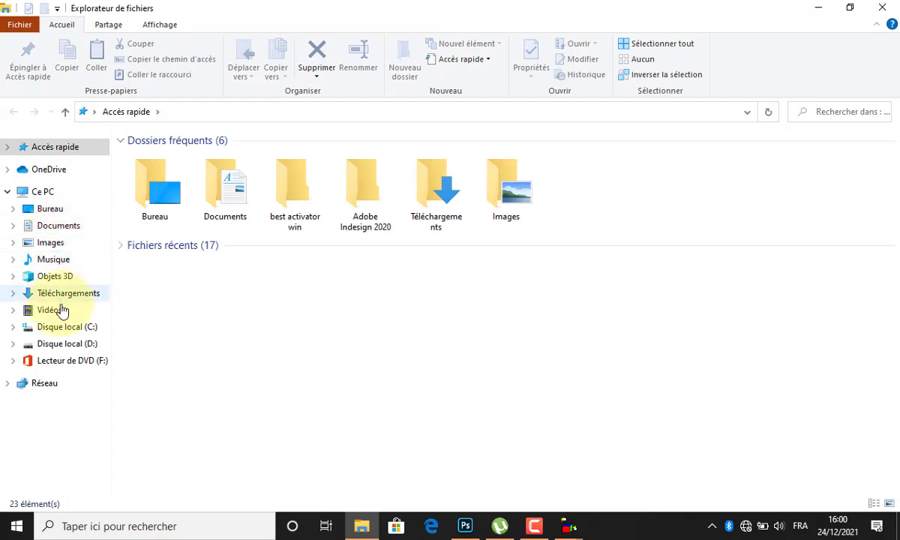
pyautogui.click(64, 293)
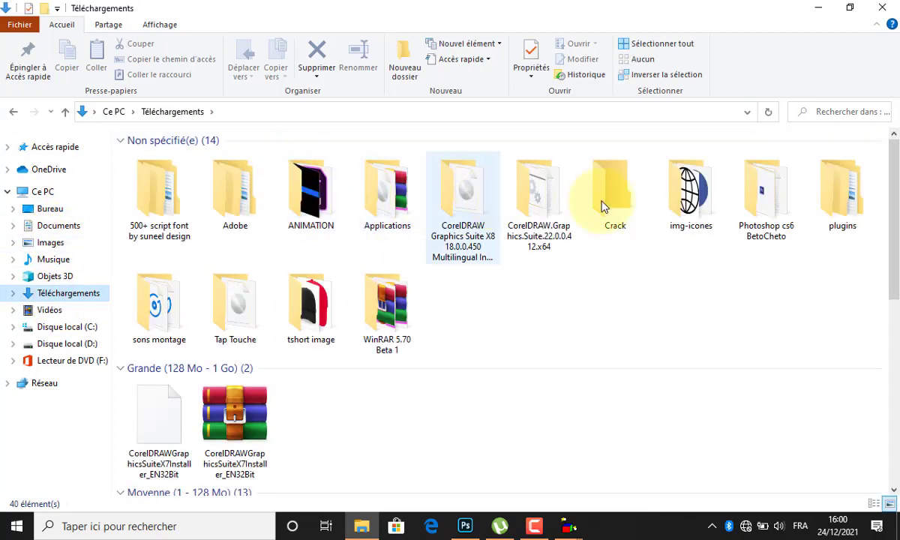
pyautogui.doubleClick(693, 216)
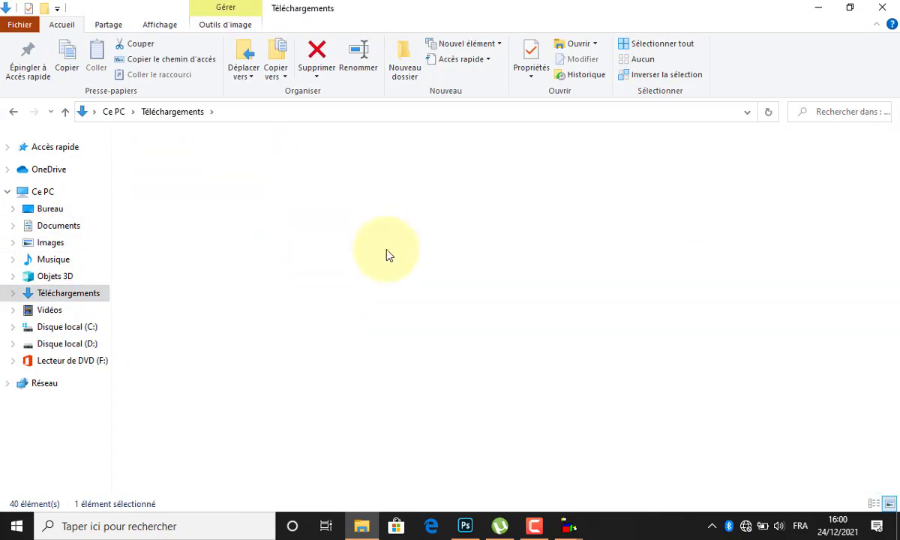
pyautogui.doubleClick(322, 188)
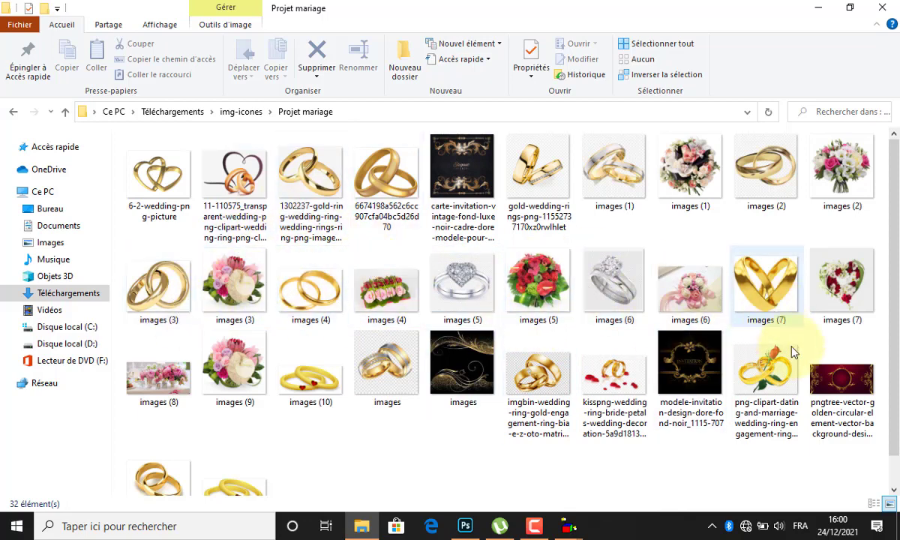
# Place the bouquet picture "images (2)" and the gold heart-shaped rings "images (7)" together into the Photoshop card document
pyautogui.click(761, 303)
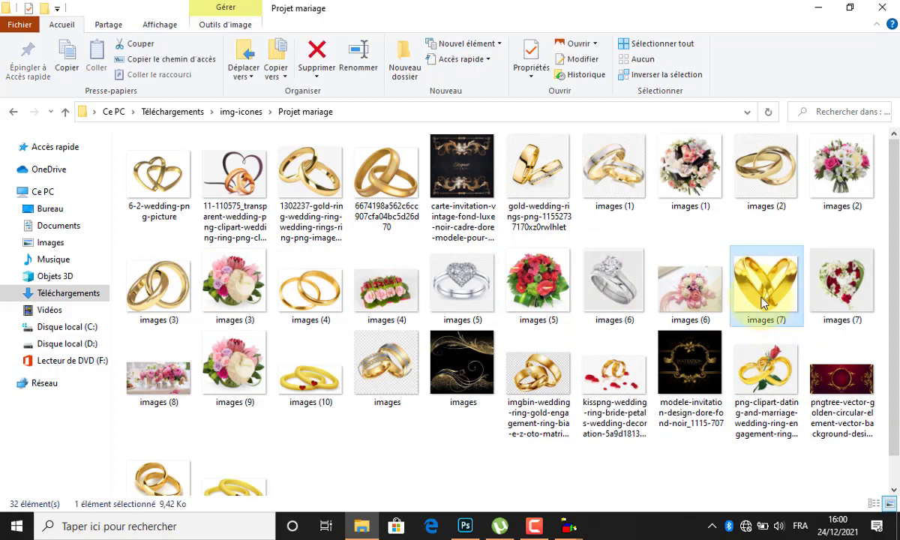
pyautogui.keyDown('ctrl'); pyautogui.click(709, 177); pyautogui.keyUp('ctrl')
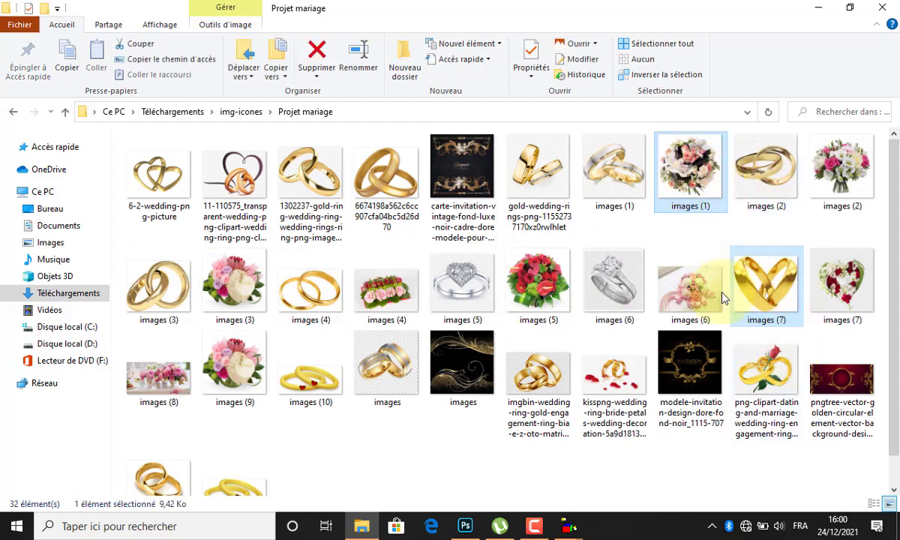
pyautogui.keyDown('ctrl'); pyautogui.click(830, 154); pyautogui.keyUp('ctrl')
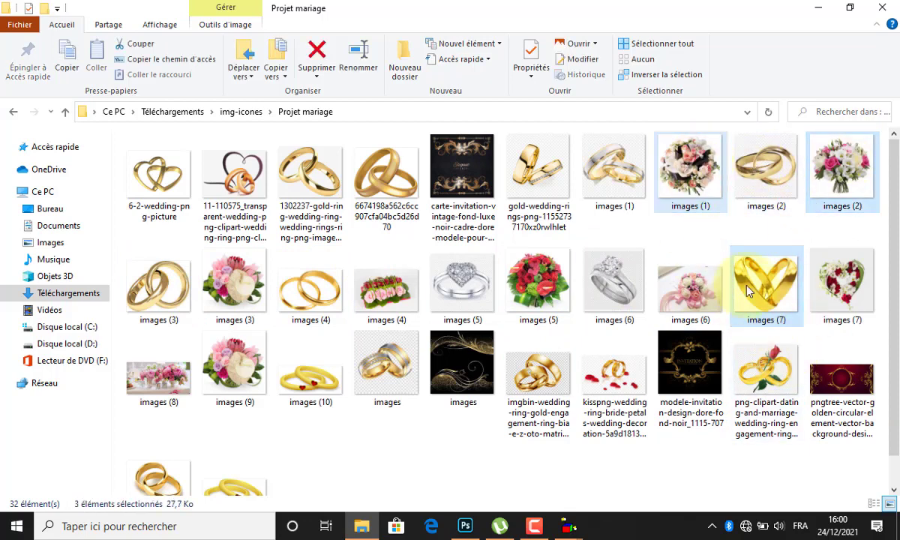
pyautogui.keyDown('ctrl'); pyautogui.click(693, 171); pyautogui.keyUp('ctrl')
pyautogui.moveTo(832, 165); pyautogui.dragTo(319, 365)
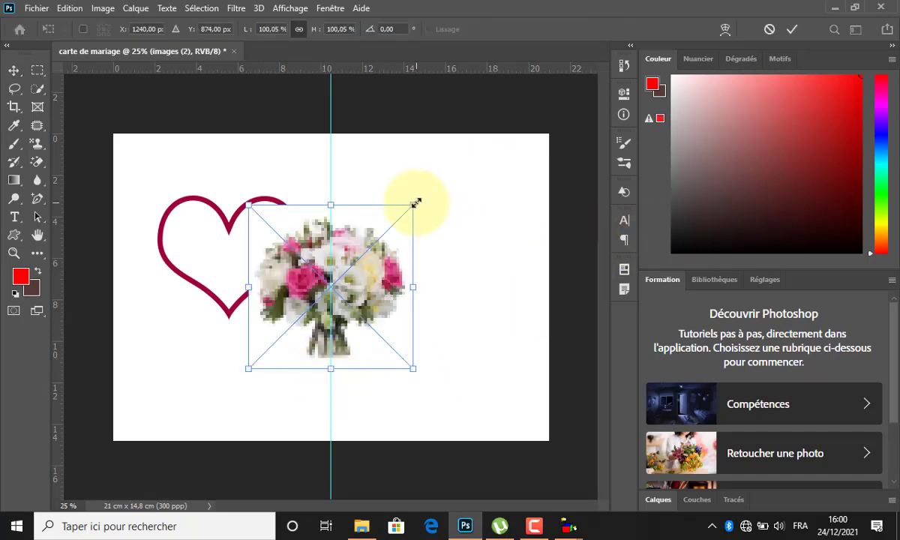
# Scale the placed bouquet to about 82 % and position it in the lower left of the page, below the heart
pyautogui.moveTo(411, 209)
pyautogui.mouseDown()
pyautogui.moveTo(388, 235)
pyautogui.moveTo(398, 220)
pyautogui.mouseUp()
pyautogui.moveTo(356, 277); pyautogui.dragTo(212, 330)
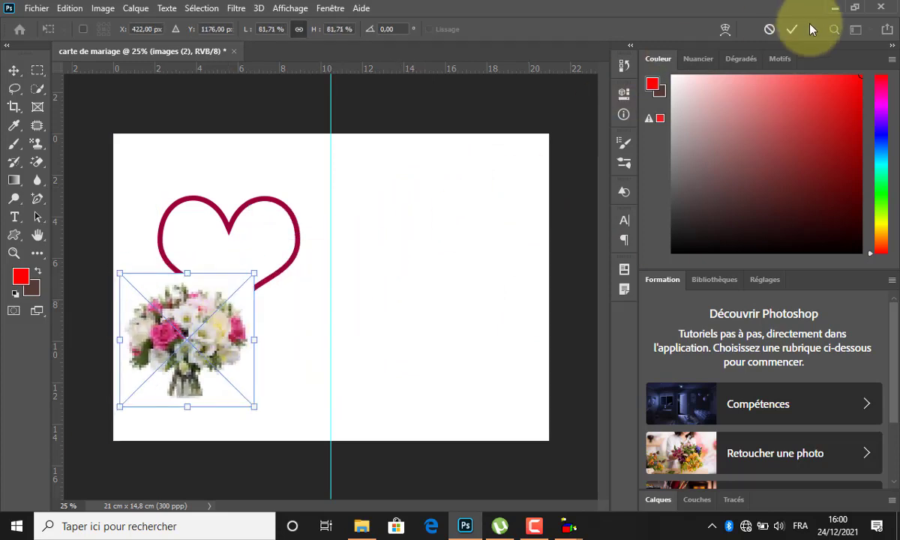
pyautogui.click(791, 30)
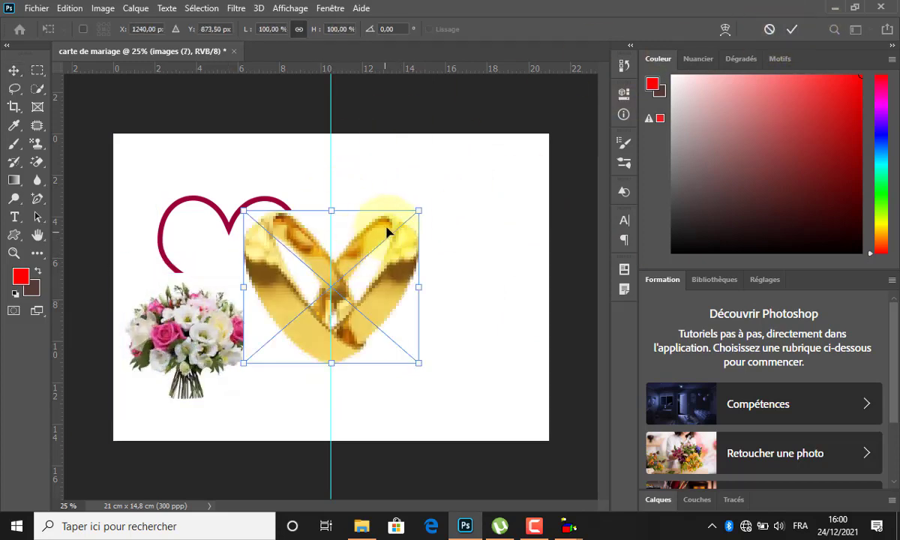
# Scale the placed gold rings to about 34 % and position them just right of the bouquet
pyautogui.moveTo(420, 211); pyautogui.dragTo(361, 254)
pyautogui.moveTo(301, 318); pyautogui.dragTo(240, 404)
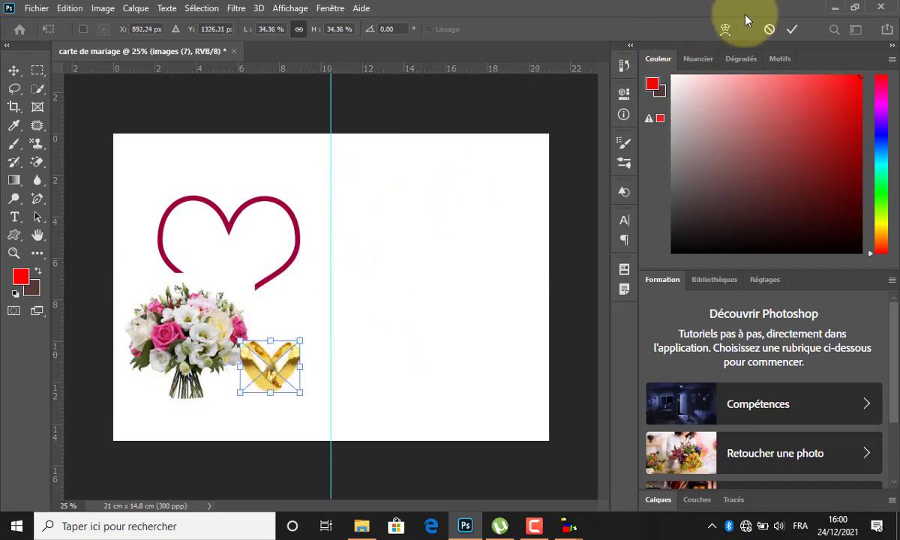
pyautogui.click(791, 29)
# Move the bouquet into the page's right half and the rings onto the lower part of the heart outline
pyautogui.moveTo(188, 353); pyautogui.dragTo(424, 371)
pyautogui.moveTo(272, 360); pyautogui.dragTo(221, 291)
pyautogui.scroll(8, 173, 272)
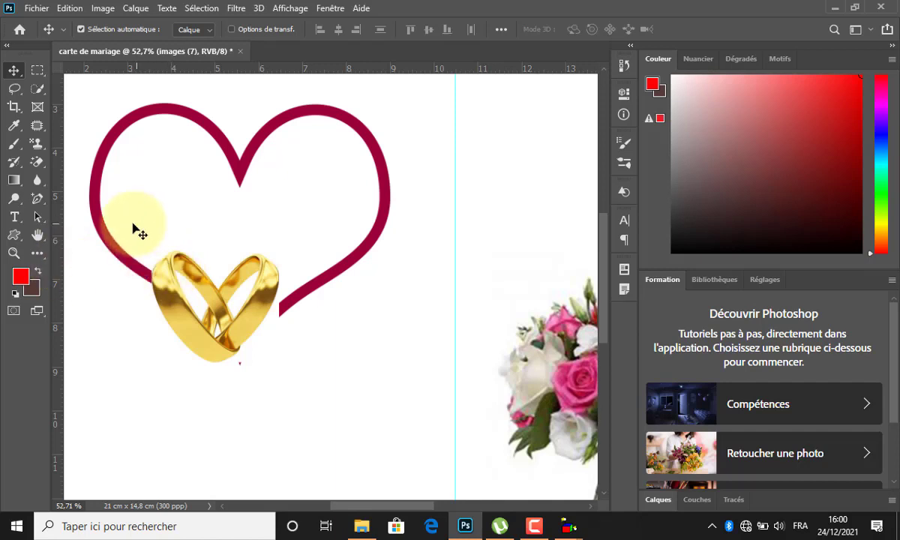
# Erase part of the white background in and around the gold rings with the Background Eraser (Gomme d'arrière-plan)
pyautogui.click(45, 164)
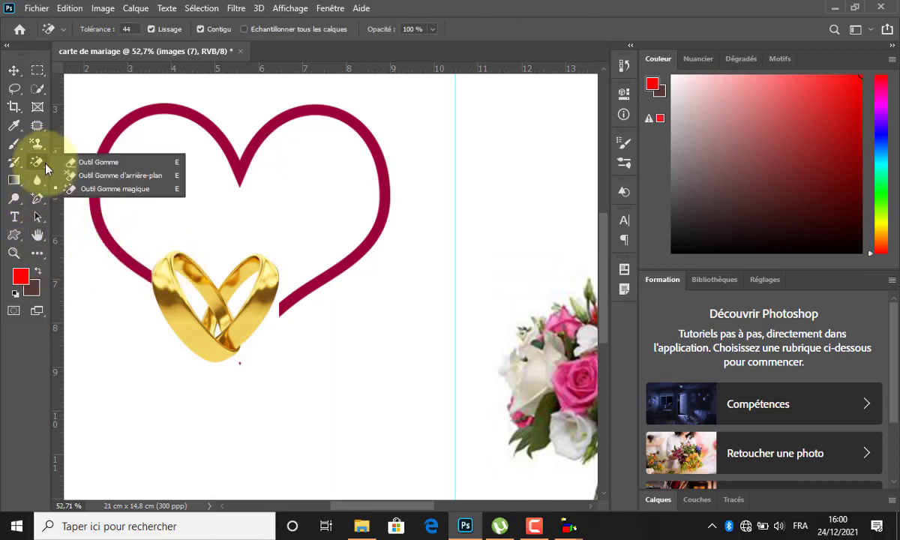
pyautogui.click(82, 175)
pyautogui.click(343, 243)
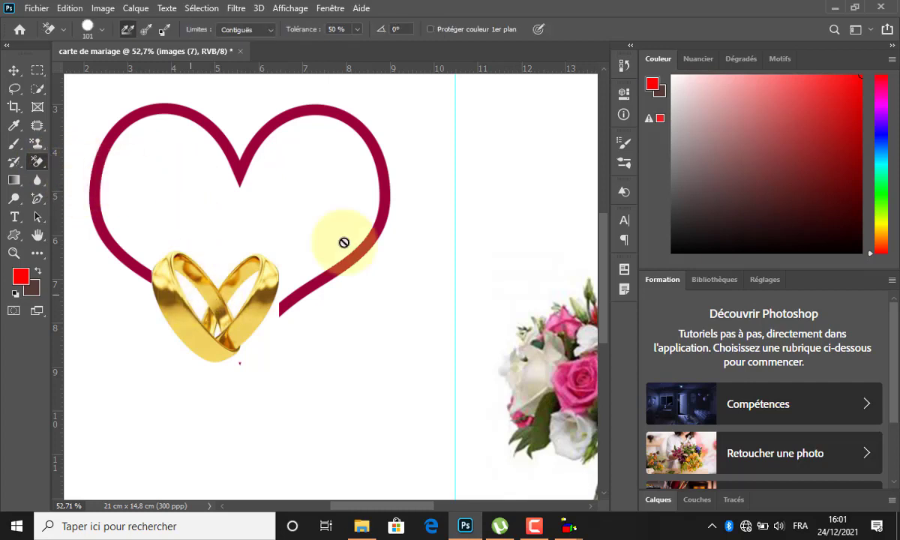
pyautogui.click(426, 214)
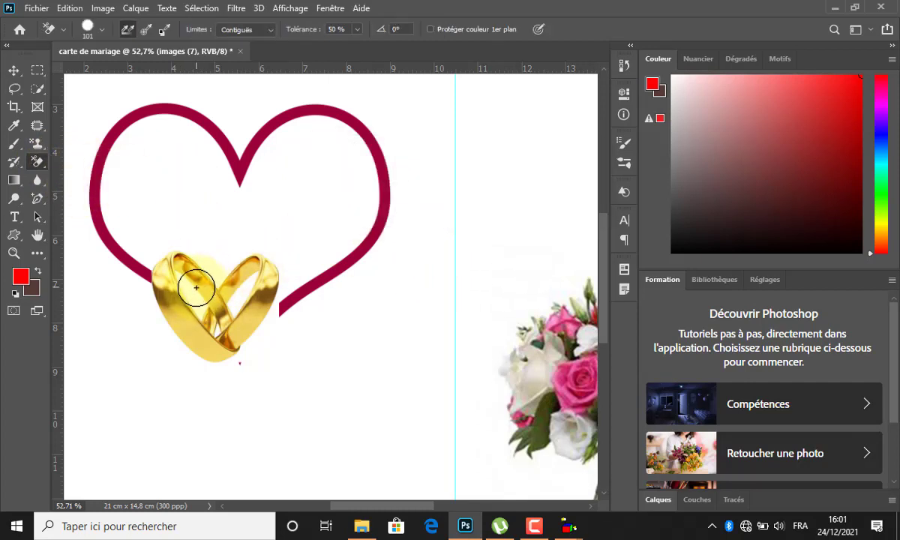
pyautogui.moveTo(196, 287)
pyautogui.mouseDown()
pyautogui.moveTo(276, 298)
pyautogui.moveTo(233, 368)
pyautogui.moveTo(249, 348)
pyautogui.moveTo(239, 297)
pyautogui.moveTo(190, 305)
pyautogui.moveTo(190, 288)
pyautogui.moveTo(190, 350)
pyautogui.mouseUp()
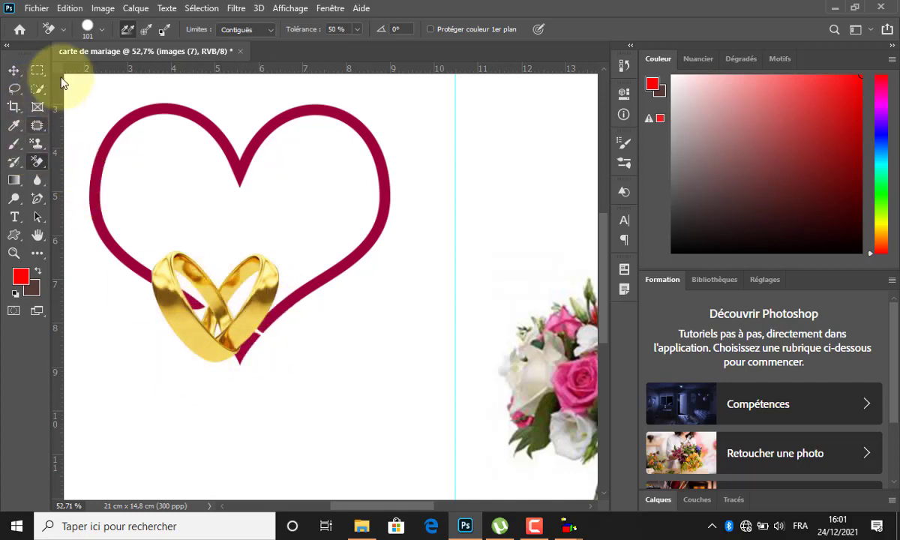
# Shift the rings right along the heart and erase their remaining outer white background with the Magic Eraser at tolerance 44
pyautogui.click(13, 69)
pyautogui.moveTo(242, 306); pyautogui.dragTo(317, 312)
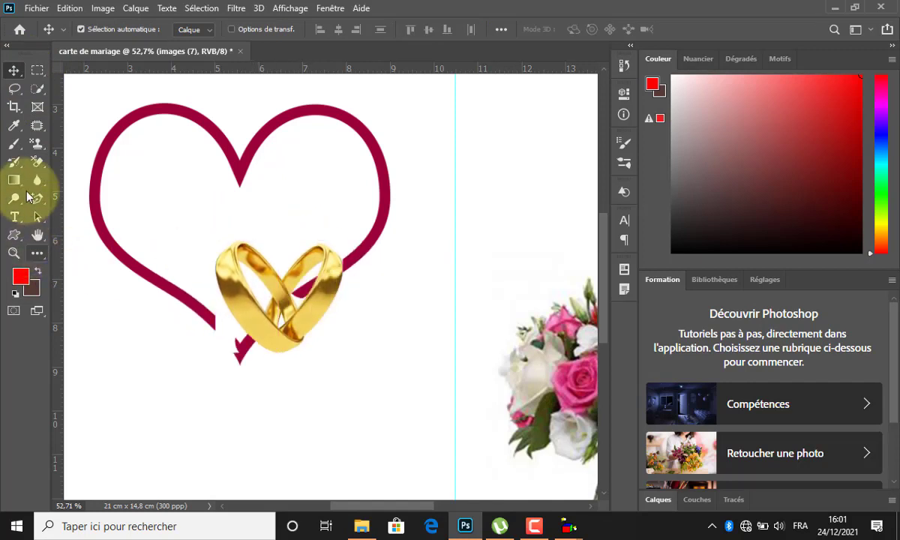
pyautogui.click(37, 161)
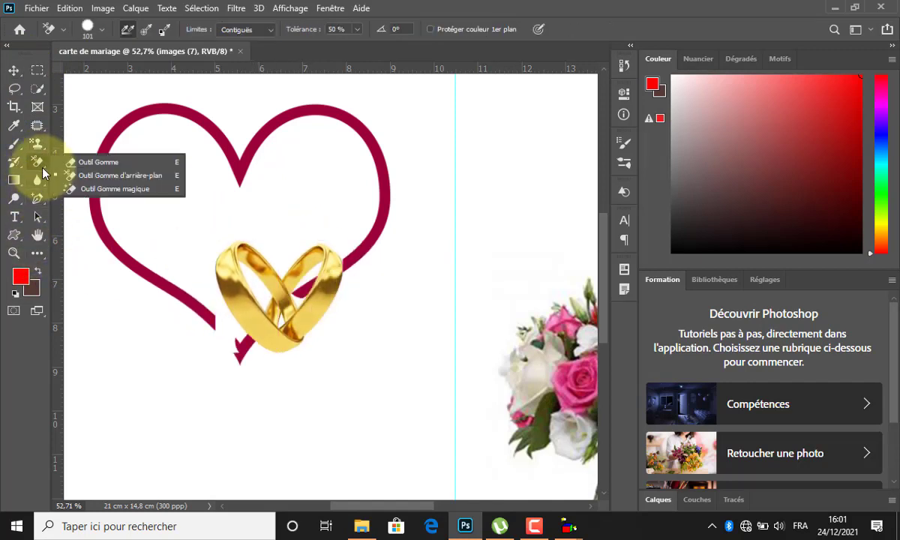
pyautogui.click(69, 189)
pyautogui.click(225, 328)
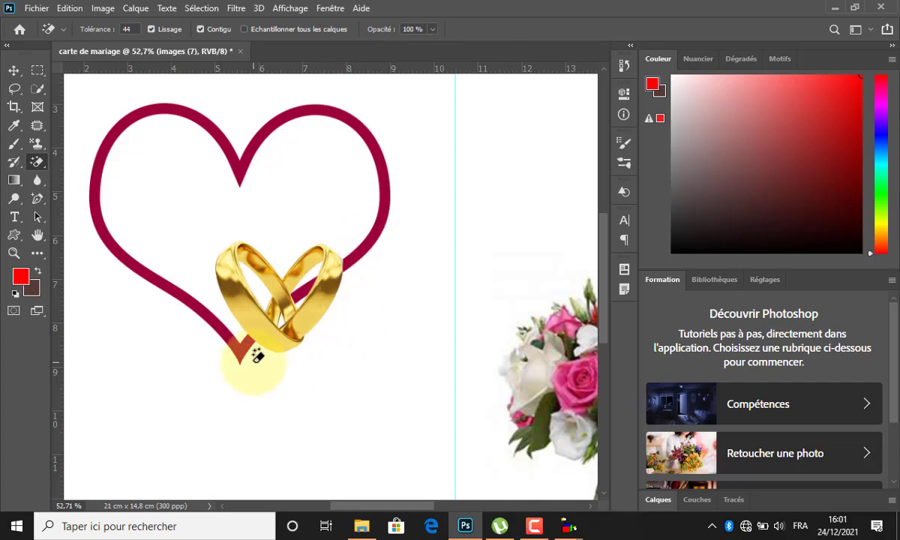
# Move the rings onto the heart's lower tip and erase the white left between and inside them with the Magic Eraser
pyautogui.click(14, 70)
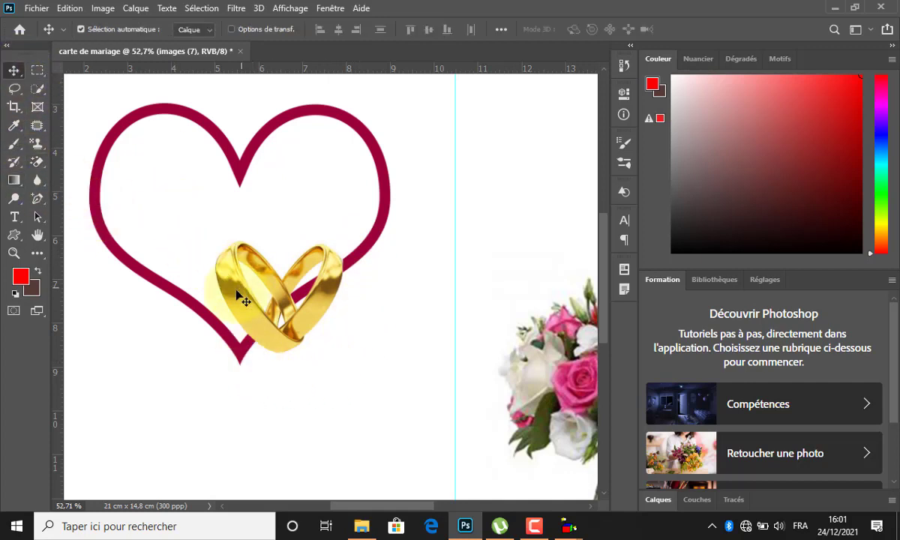
pyautogui.moveTo(238, 300); pyautogui.dragTo(208, 369)
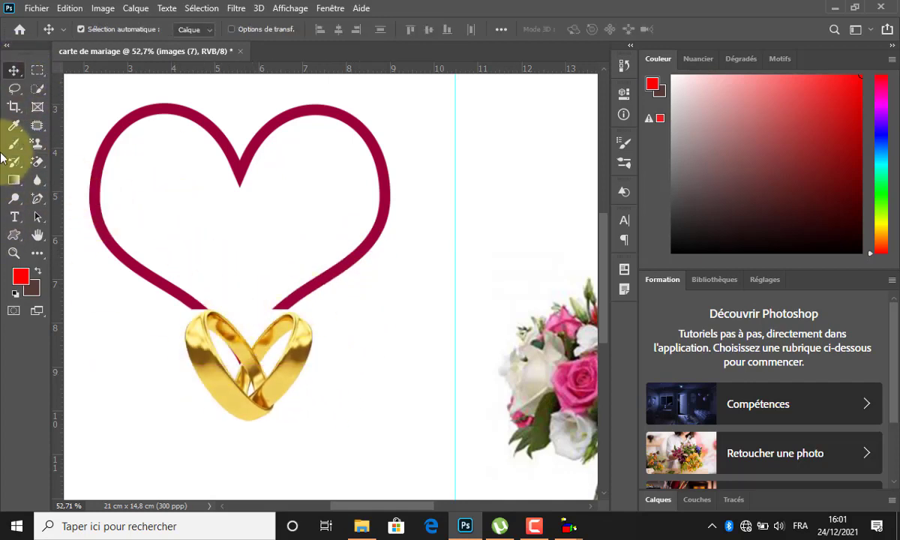
pyautogui.click(36, 161)
pyautogui.click(244, 300)
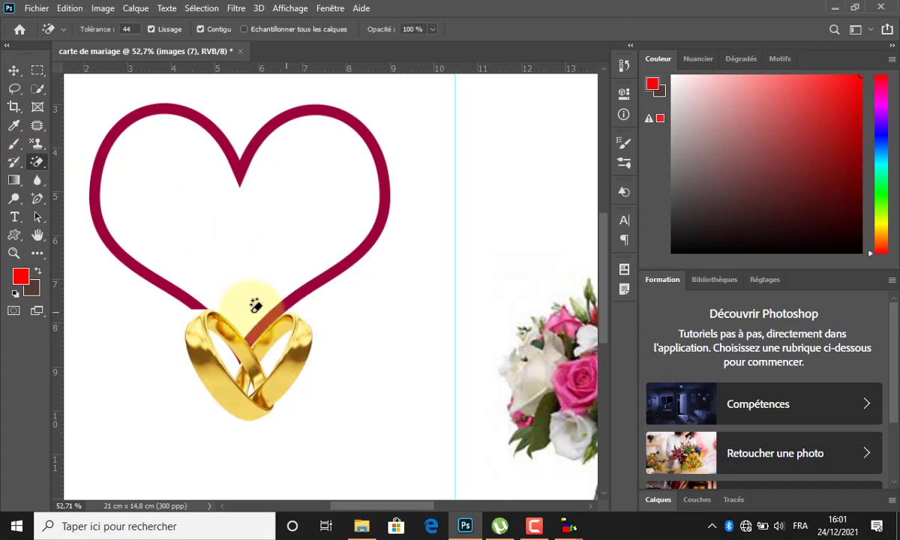
pyautogui.click(224, 343)
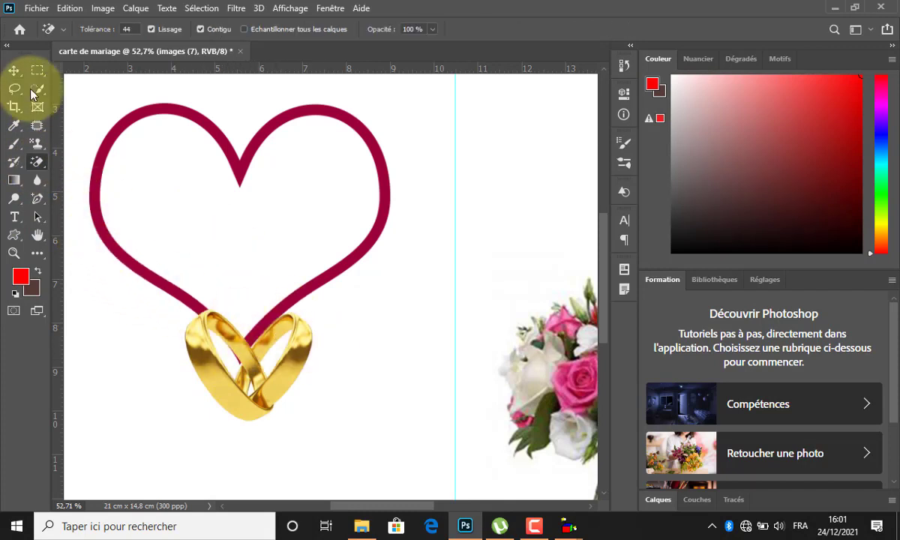
# Move the cleaned rings off the heart's tip to the central guide, between the heart and the bouquet
pyautogui.click(14, 69)
pyautogui.moveTo(215, 374); pyautogui.dragTo(241, 405)
pyautogui.scroll(-5, 243, 403)
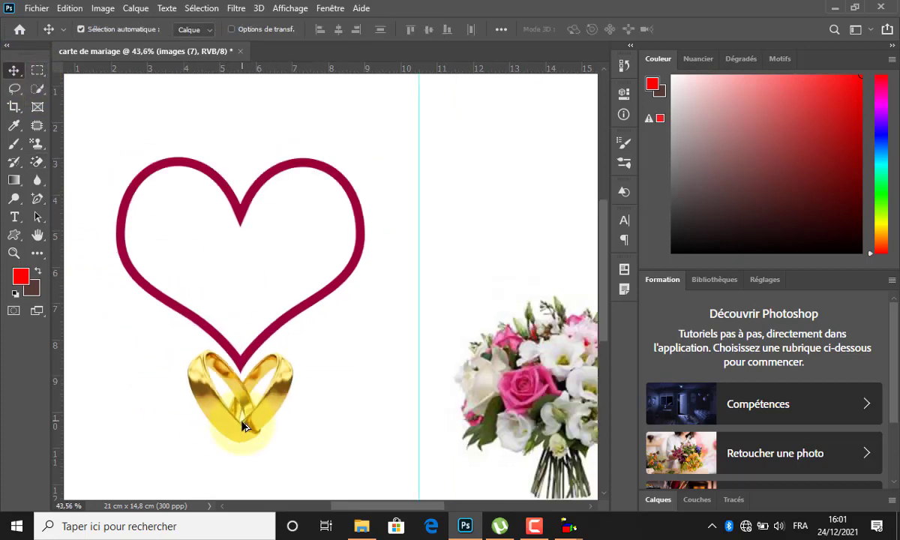
pyautogui.moveTo(211, 361); pyautogui.dragTo(333, 295)
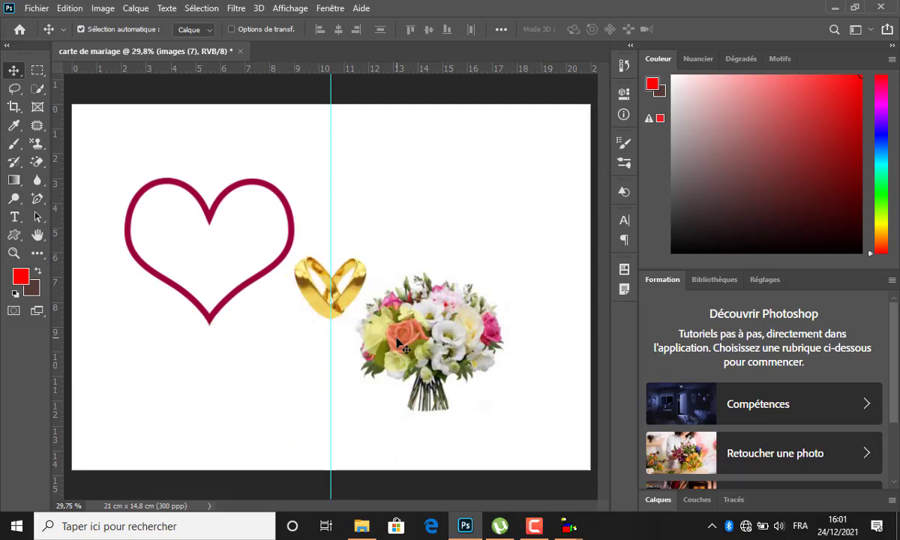
# Move the bouquet directly below the heart and erase its white background with the Magic Eraser at tolerance 44
pyautogui.moveTo(412, 337); pyautogui.dragTo(198, 388)
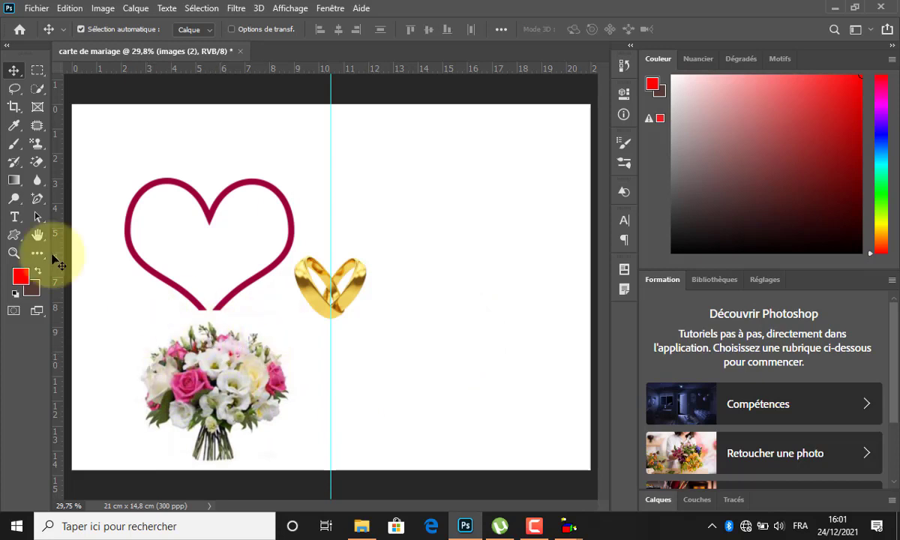
pyautogui.click(37, 163)
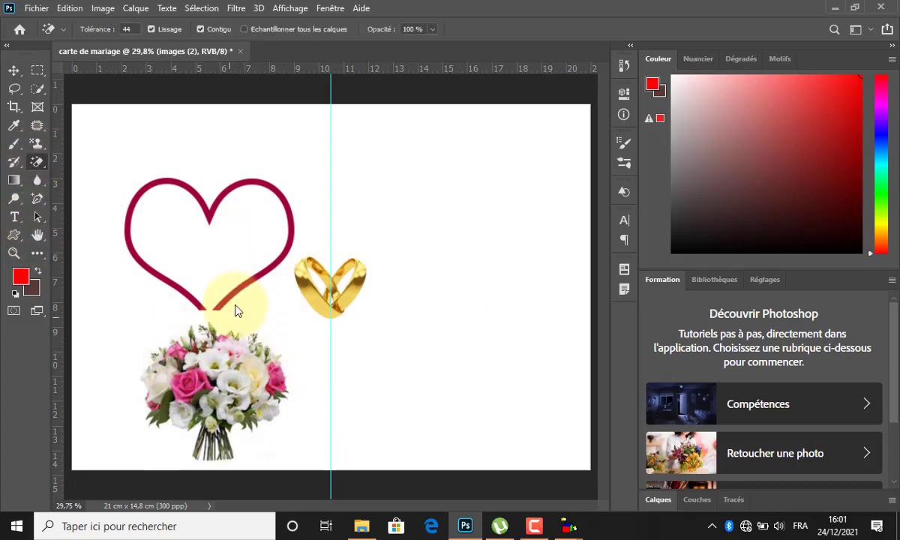
pyautogui.click(234, 310)
pyautogui.click(427, 217)
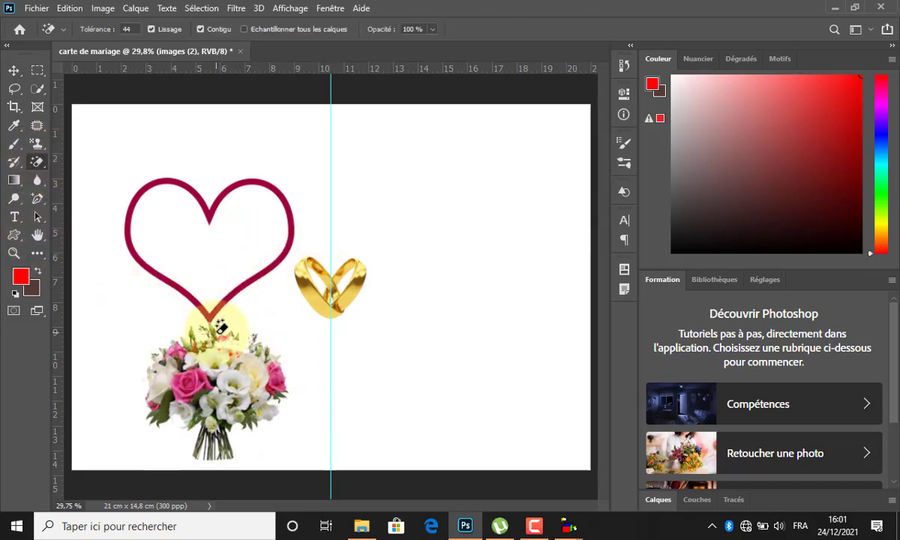
# Scale the bouquet to about 58 %, rotate it about -57°, and place it over the heart's lower-left outline near the tip
pyautogui.click(14, 70)
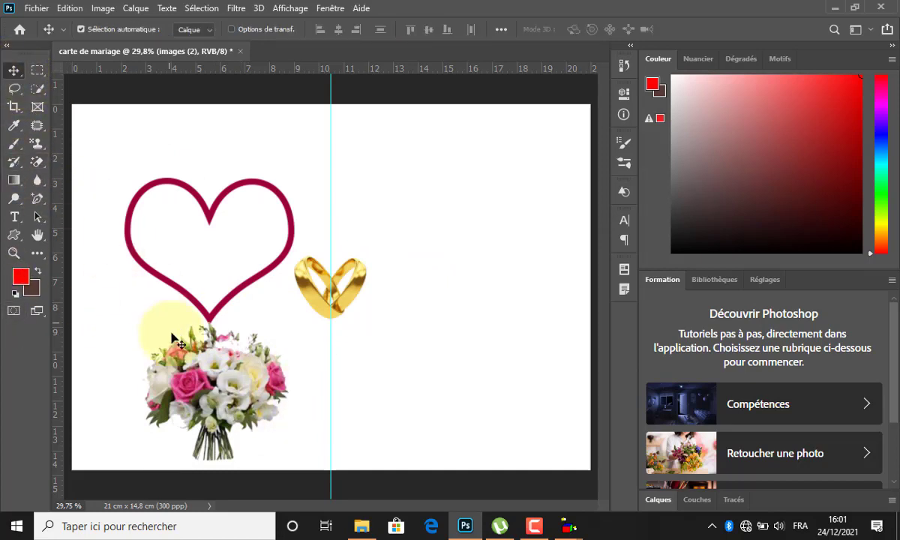
pyautogui.moveTo(223, 386); pyautogui.dragTo(207, 341)
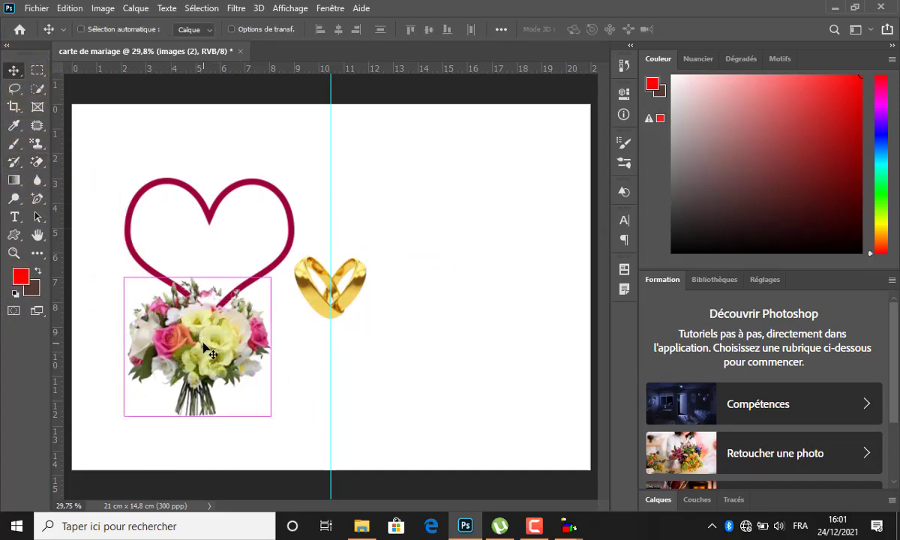
pyautogui.hotkey('ctrl', 't')
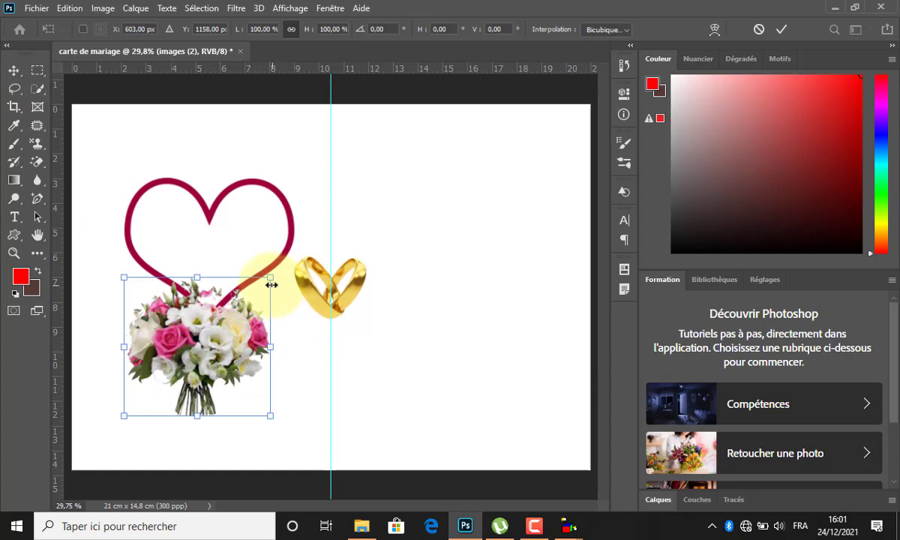
pyautogui.moveTo(263, 285); pyautogui.dragTo(245, 303)
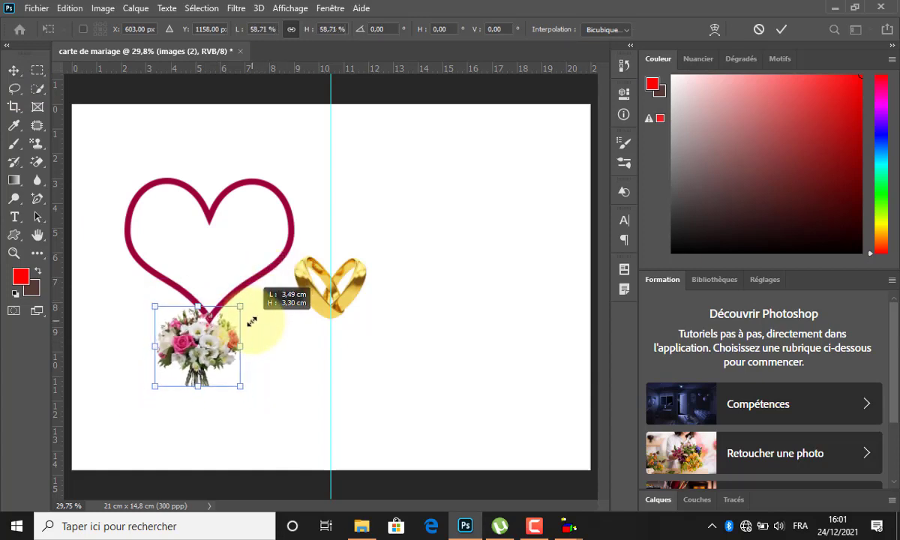
pyautogui.moveTo(246, 403); pyautogui.dragTo(263, 337)
pyautogui.moveTo(174, 349); pyautogui.dragTo(157, 322)
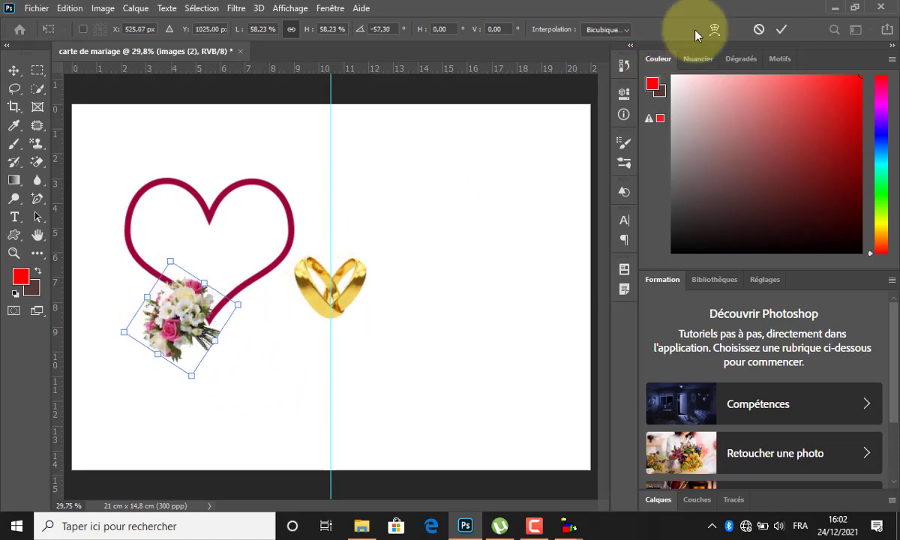
pyautogui.click(779, 32)
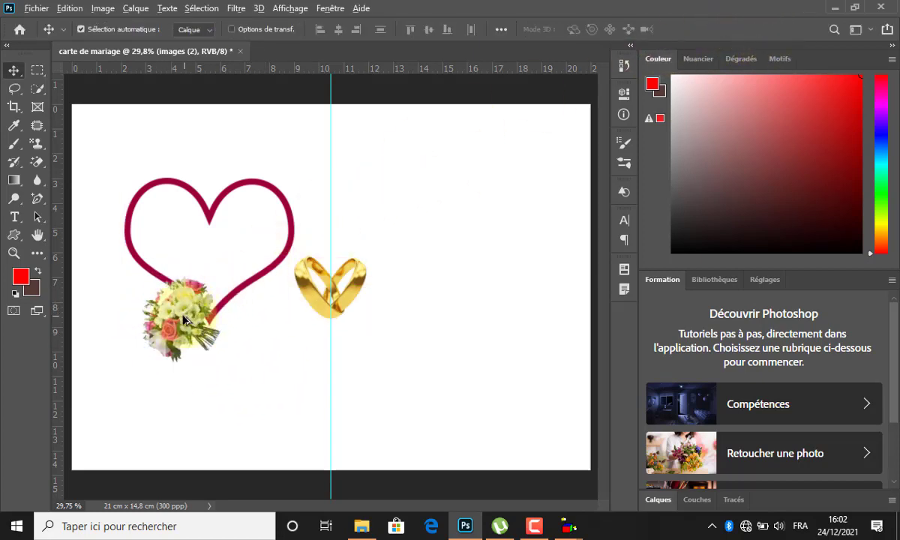
# Duplicate the bouquet, scale the copy to about 92 %, rotate it about 104° onto the heart's lower-right outline, and overlap both bouquets' lower edges with the rings
pyautogui.keyDown('alt'); pyautogui.moveTo(183, 319); pyautogui.dragTo(208, 320); pyautogui.keyUp('alt')
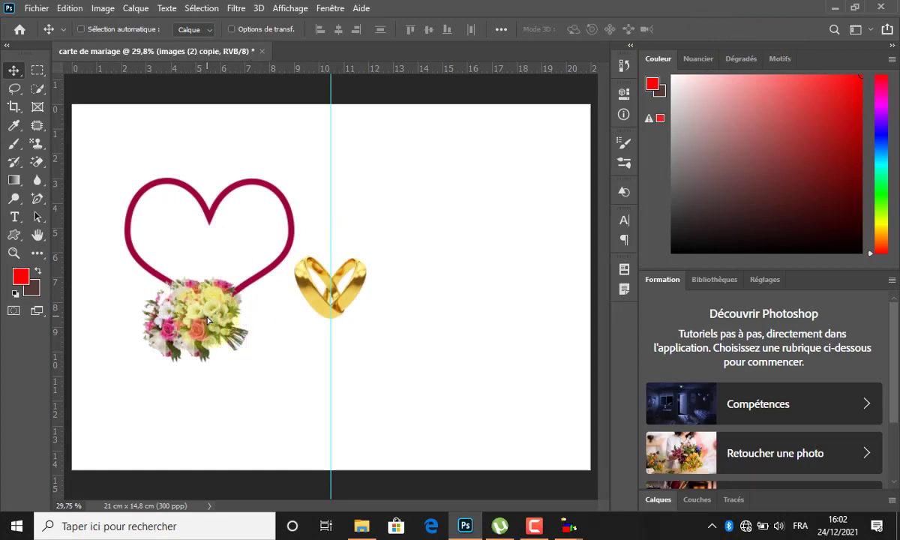
pyautogui.hotkey('ctrl', 't')
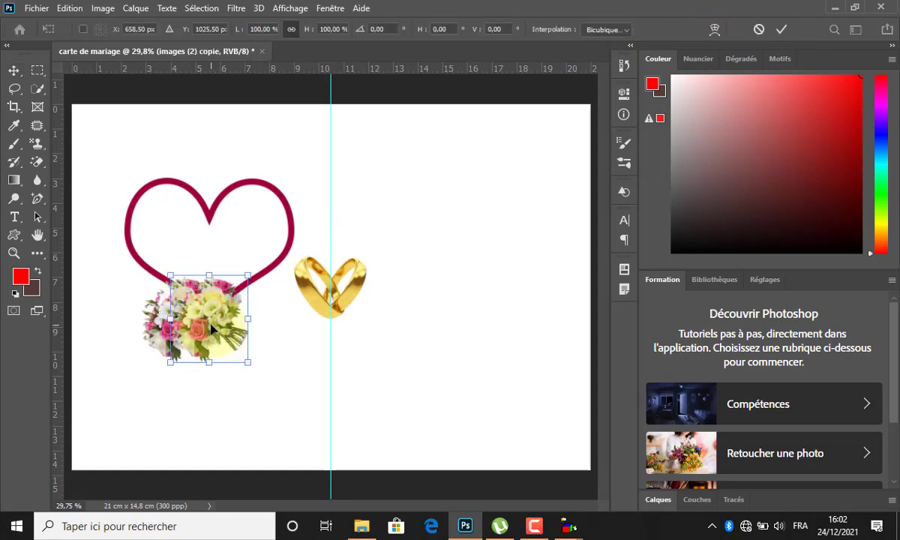
pyautogui.moveTo(173, 320); pyautogui.dragTo(337, 291)
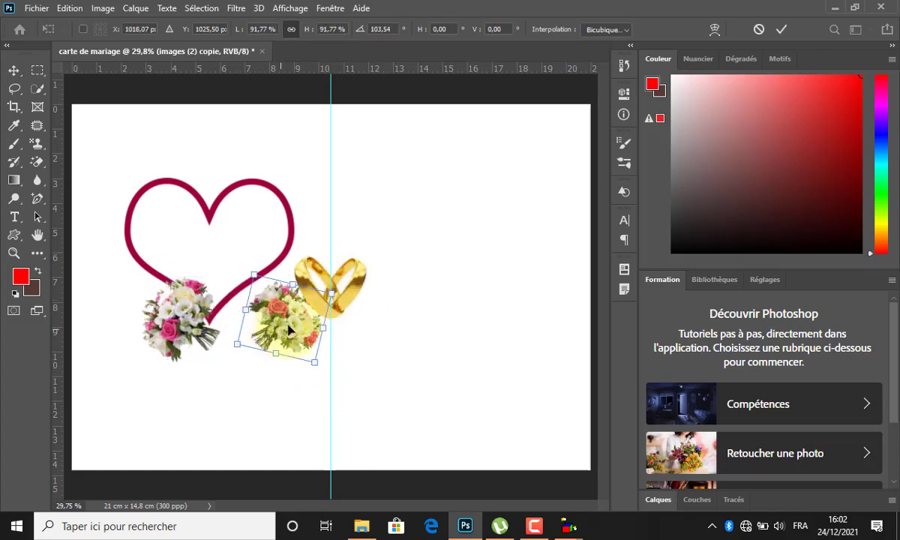
pyautogui.moveTo(288, 328); pyautogui.dragTo(232, 322)
pyautogui.click(782, 30)
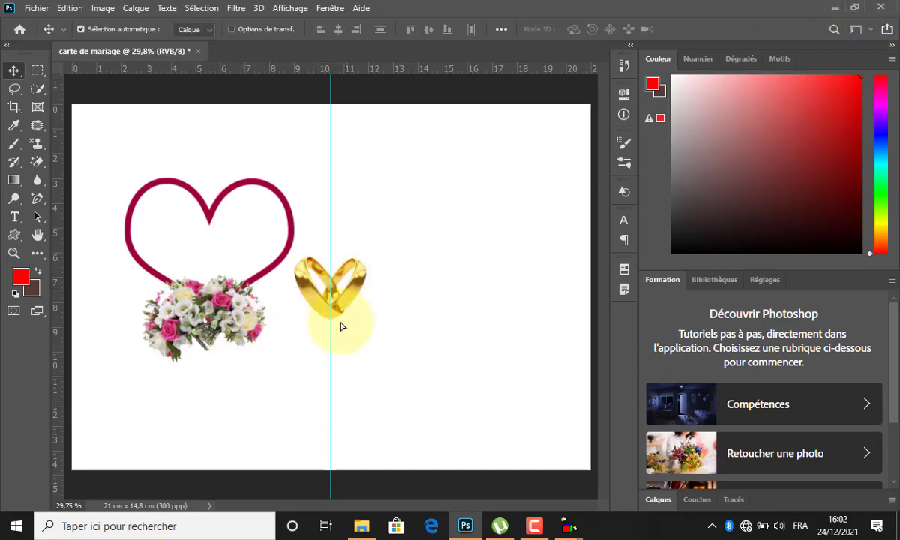
pyautogui.moveTo(341, 324); pyautogui.dragTo(217, 359)
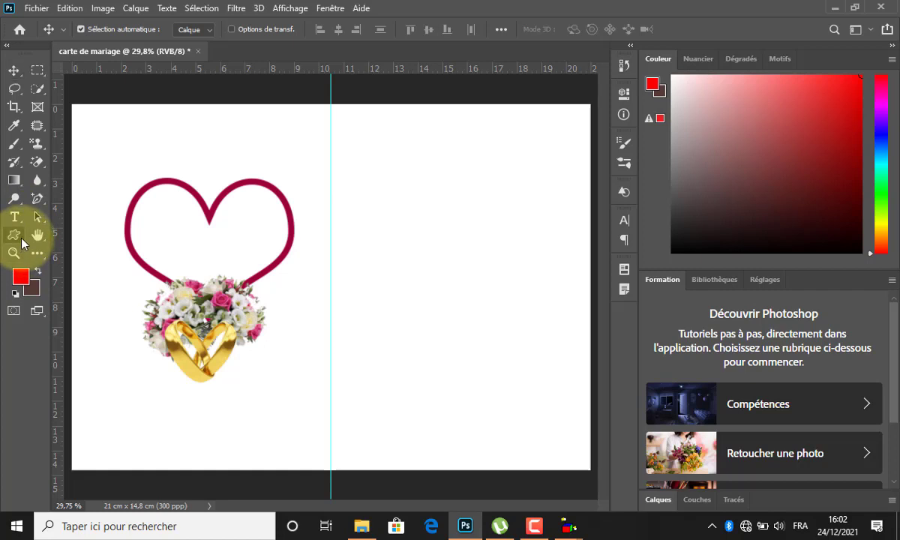
# Draw a circle about 138 px in diameter below and left of the rings and fill it white
pyautogui.moveTo(22, 239); pyautogui.dragTo(44, 262)
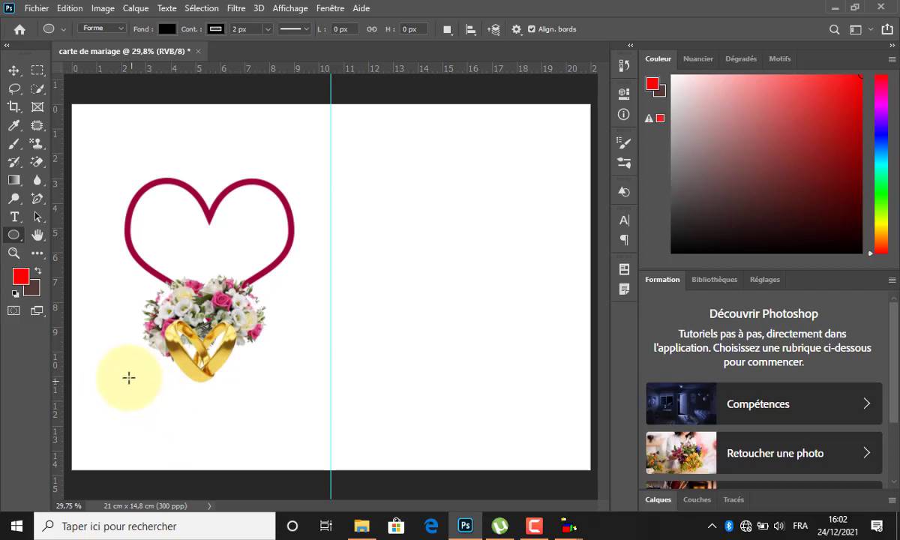
pyautogui.moveTo(128, 378); pyautogui.dragTo(158, 405)
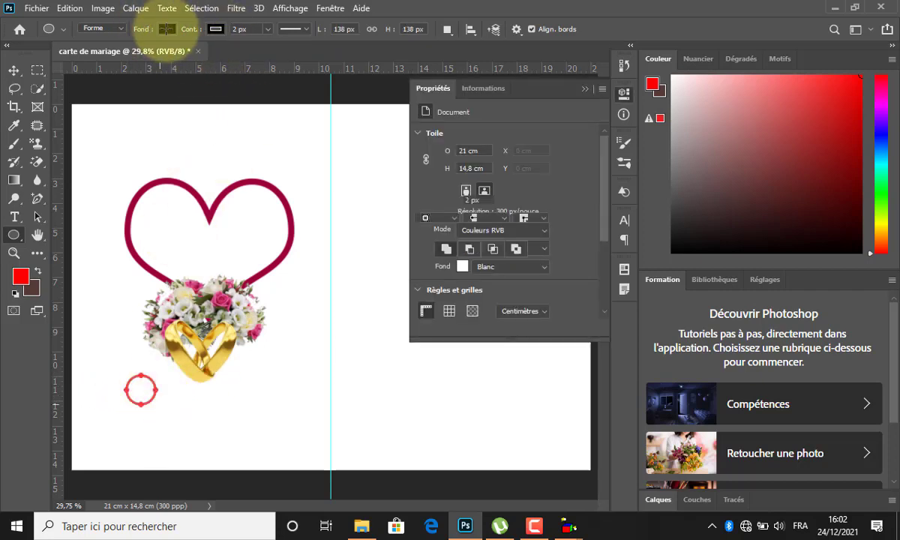
pyautogui.click(165, 28)
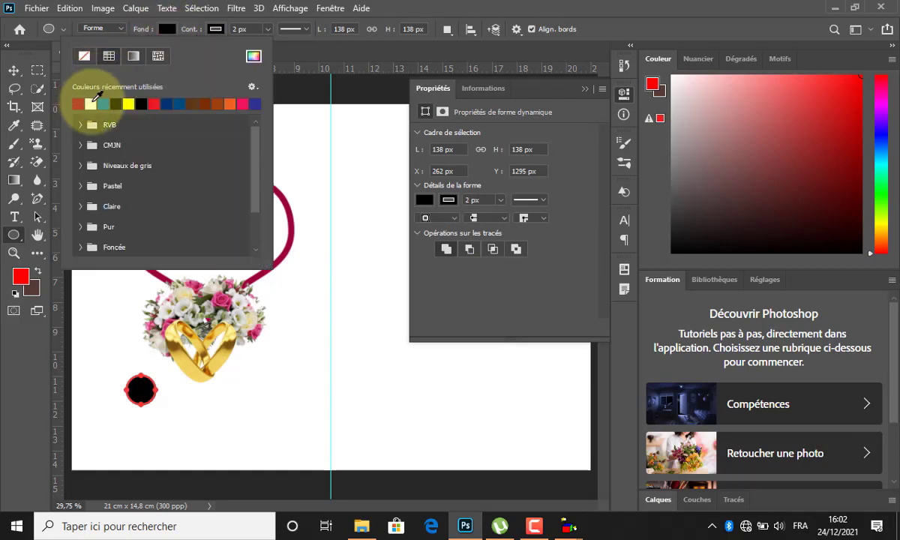
pyautogui.click(90, 103)
pyautogui.click(159, 27)
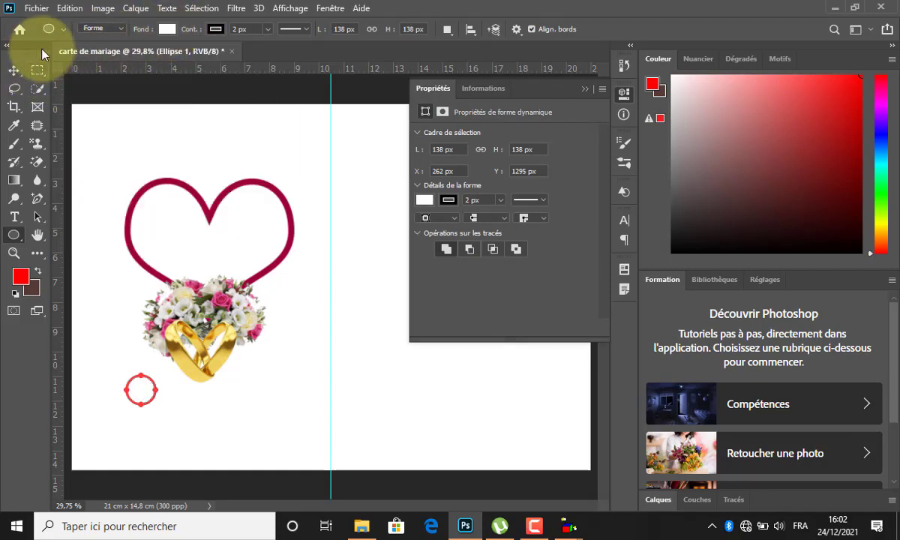
# Set the circle's outline to 7 px and copy it twice, just below the rings and right of them, for a row of three
pyautogui.click(13, 71)
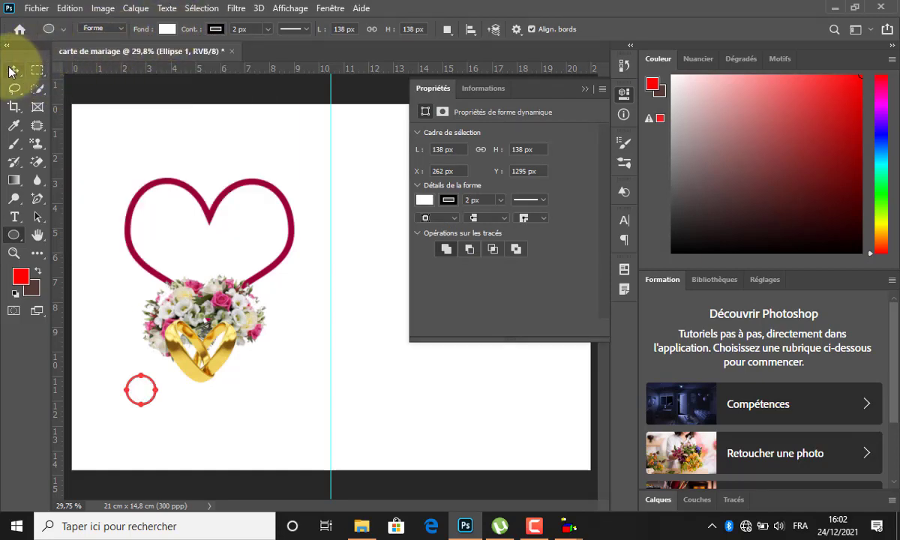
pyautogui.click(14, 234)
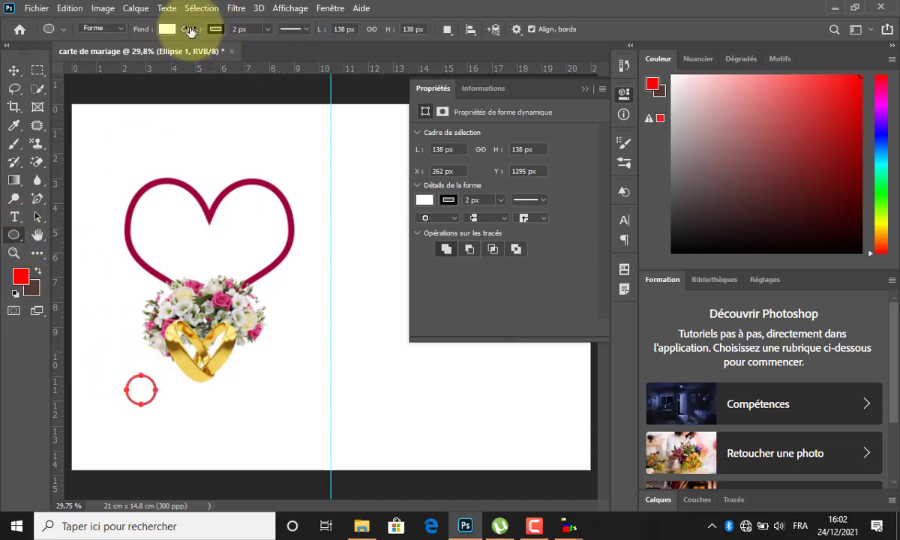
pyautogui.click(14, 71)
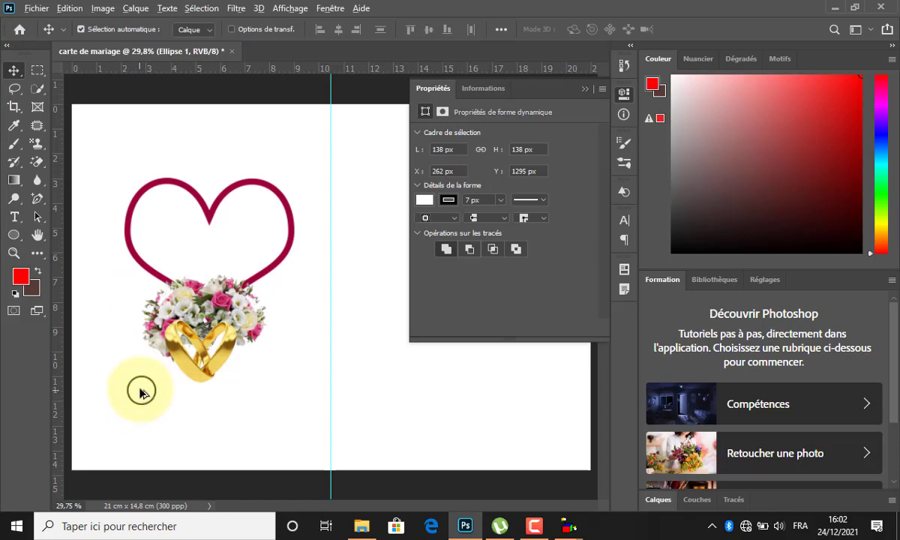
pyautogui.moveTo(142, 391); pyautogui.dragTo(283, 397)
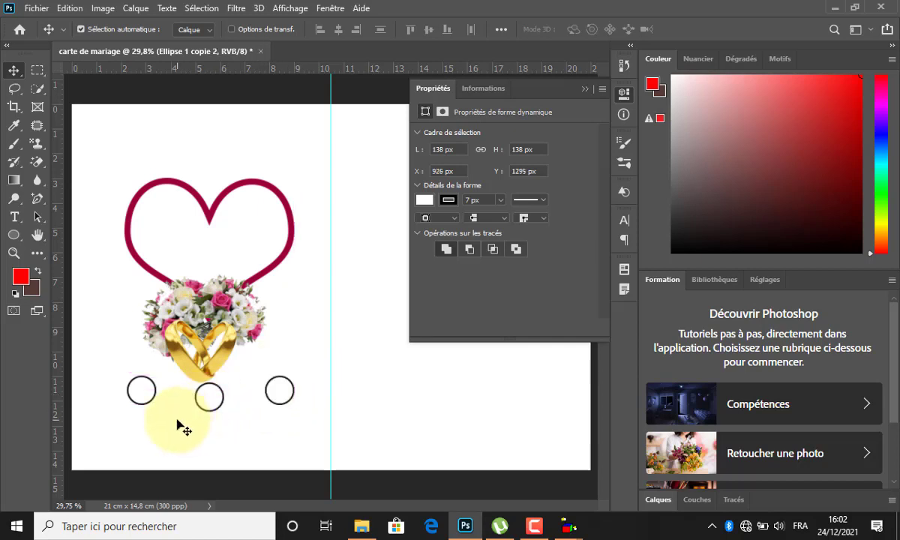
pyautogui.click(151, 460)
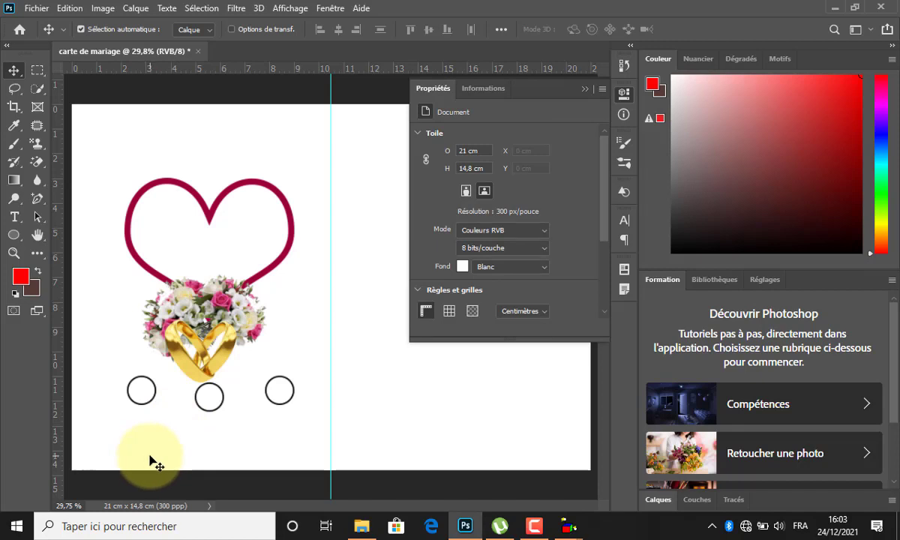
# Add the text "27" in black Adobe Caslon Pro at 27.01 pt and move it into the left circle
pyautogui.press('t')
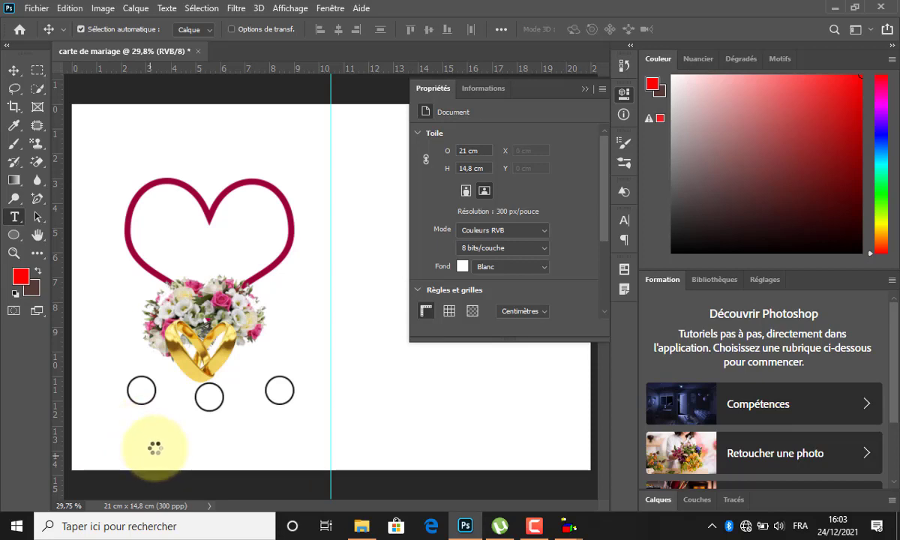
pyautogui.click(200, 443)
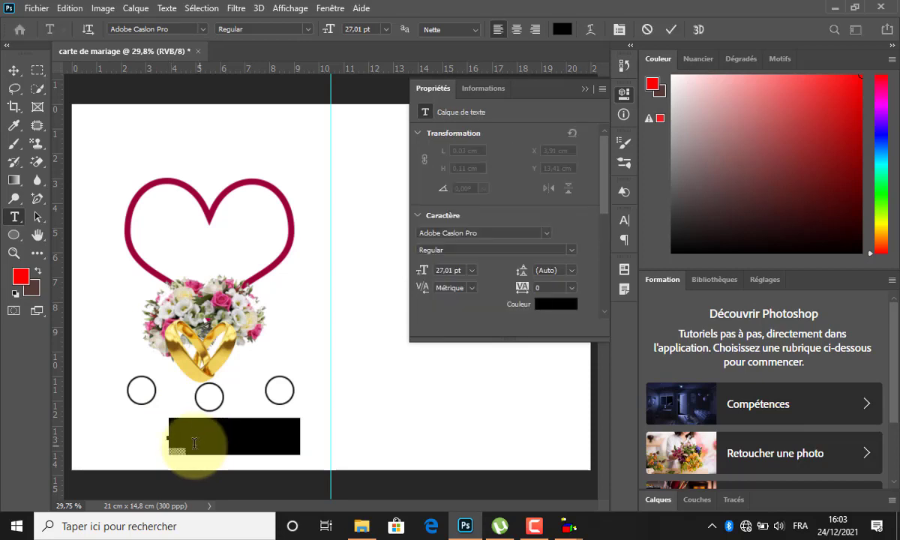
pyautogui.press('BackSpace')
pyautogui.write('27')
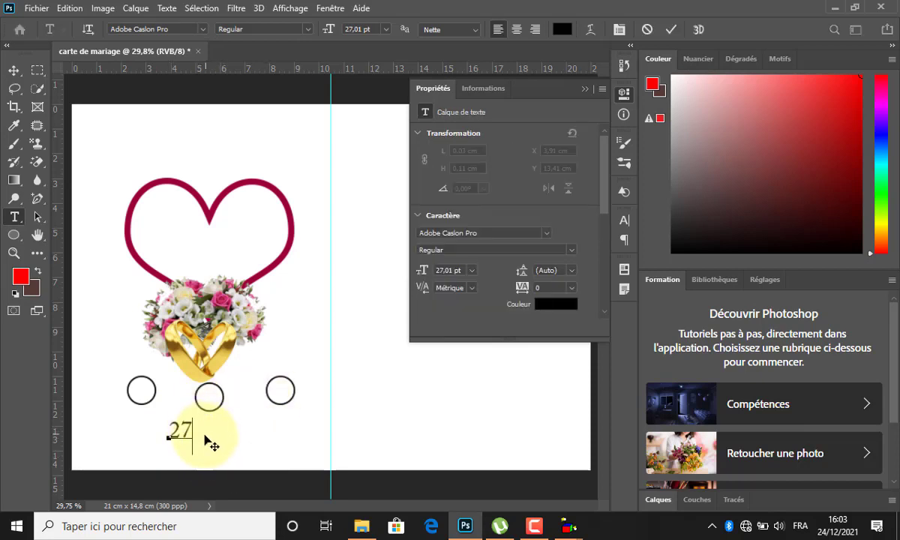
pyautogui.click(670, 29)
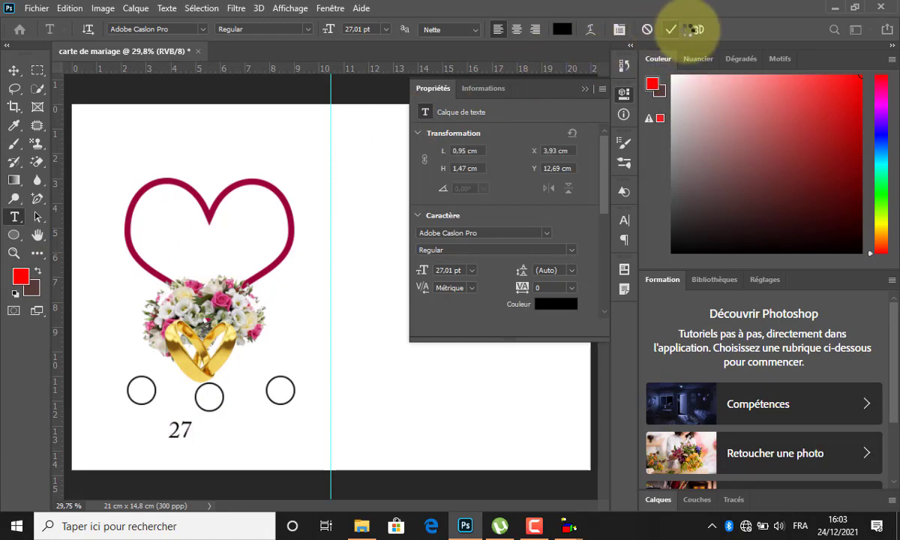
pyautogui.click(14, 70)
pyautogui.moveTo(187, 439); pyautogui.dragTo(148, 401)
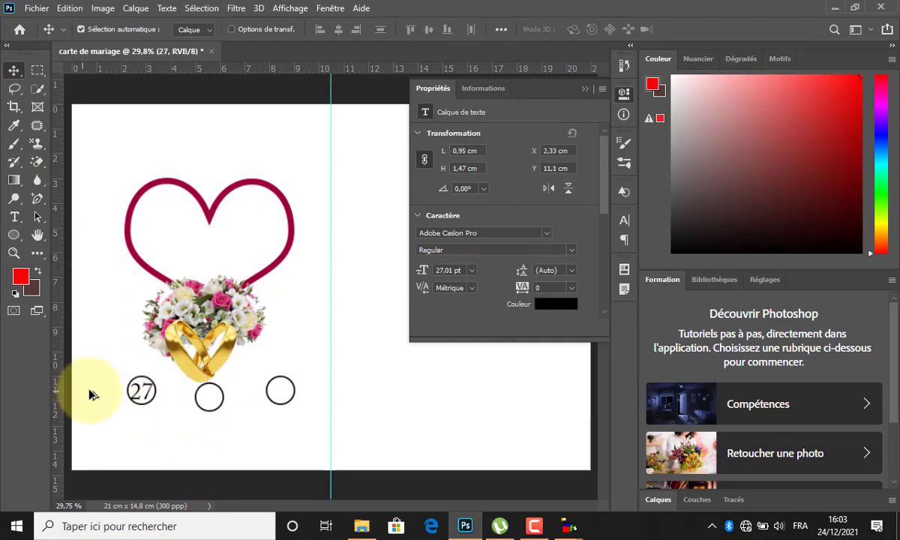
# Recolor the number 27 in the left circle to red
pyautogui.scroll(2, 147, 397)
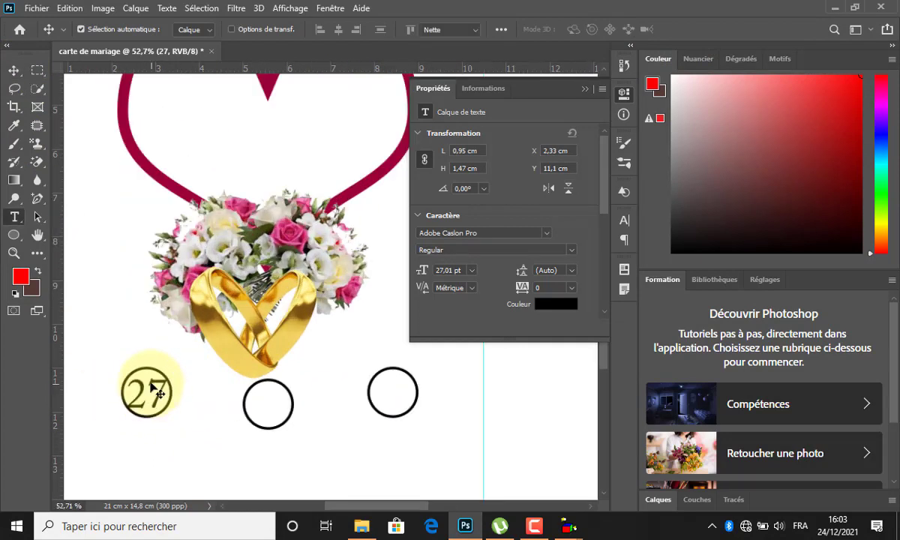
pyautogui.doubleClick(158, 382)
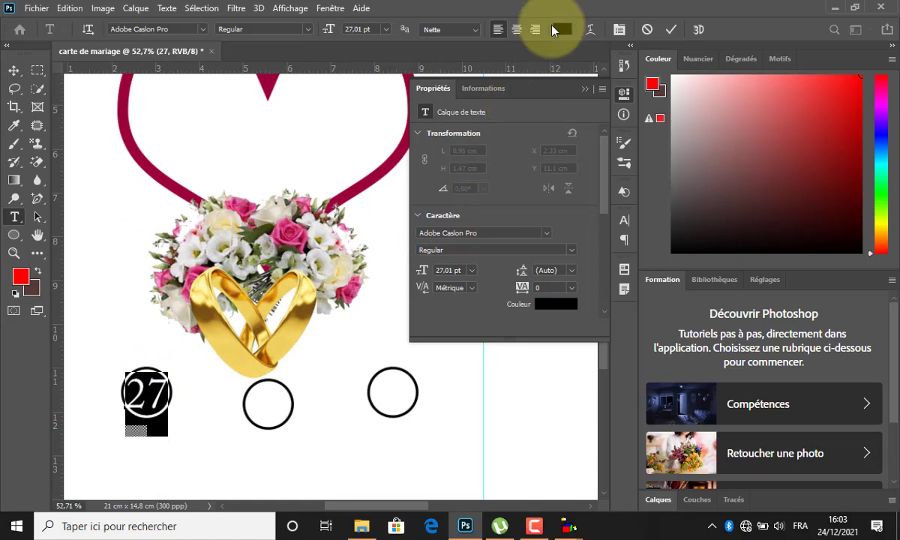
pyautogui.click(561, 30)
pyautogui.click(462, 249)
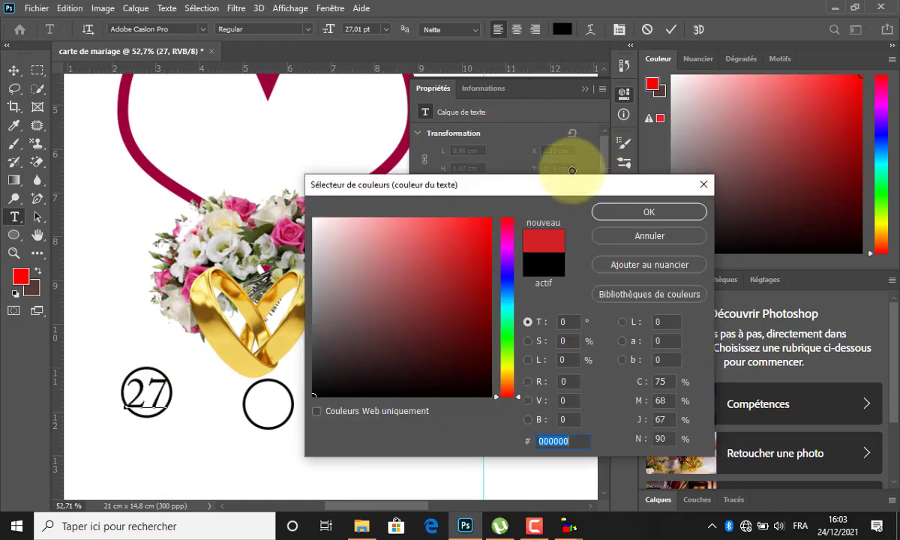
pyautogui.click(628, 215)
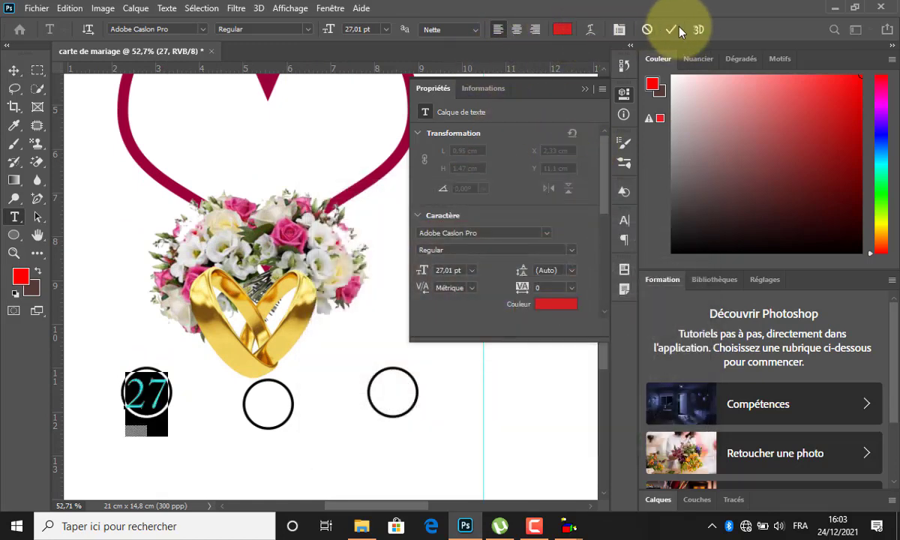
pyautogui.click(586, 88)
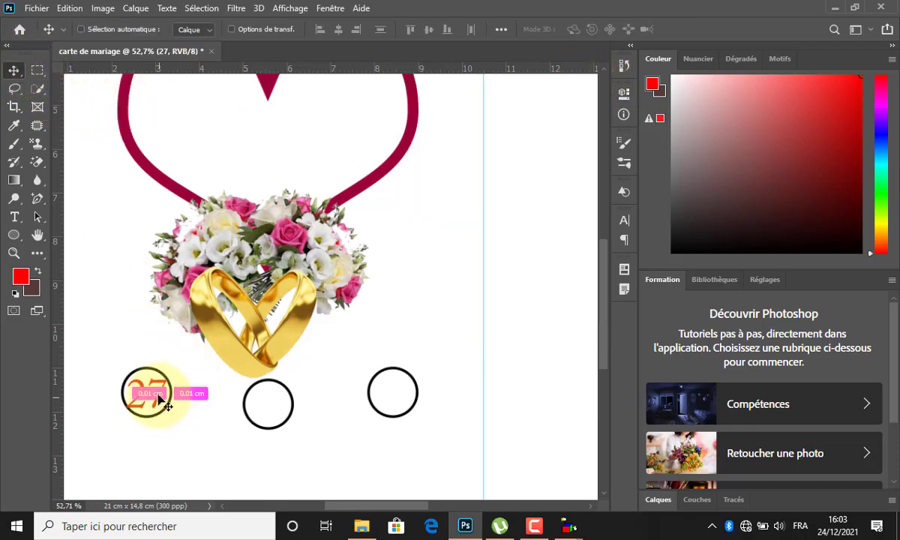
# Shrink the red 27 to about 22.5 pt, center it in its circle, and copy it into the other two circles
pyautogui.moveTo(159, 398)
pyautogui.mouseDown()
pyautogui.moveTo(162, 376)
pyautogui.moveTo(156, 398)
pyautogui.mouseUp()
pyautogui.hotkey('ctrl', 't')
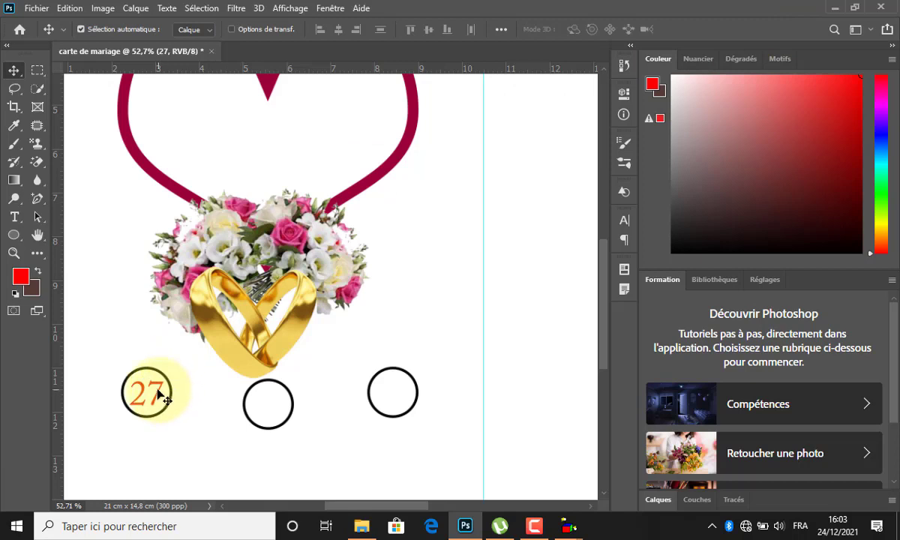
pyautogui.moveTo(158, 396); pyautogui.dragTo(403, 402)
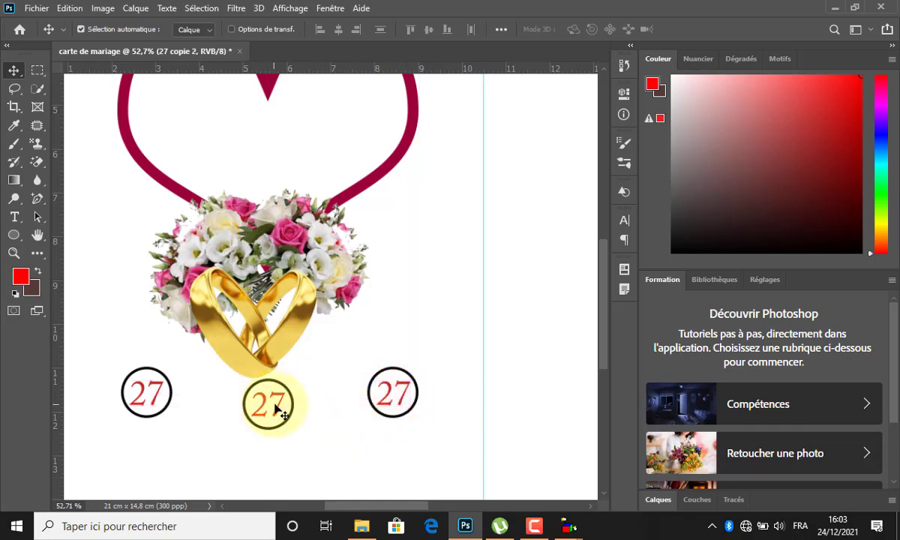
# Change the number in the middle circle to 28
pyautogui.moveTo(279, 402); pyautogui.dragTo(266, 410)
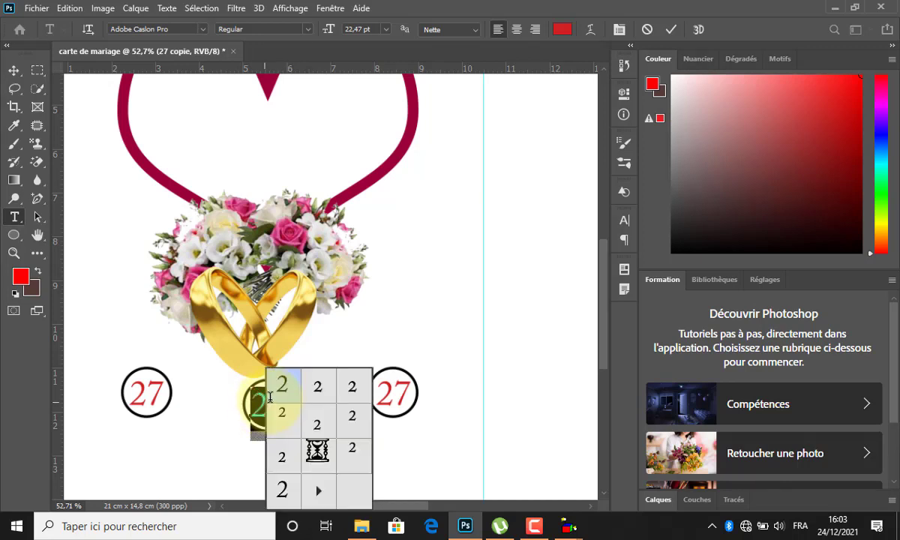
pyautogui.click(267, 410)
pyautogui.keyDown('shift'); pyautogui.click(307, 398); pyautogui.keyUp('shift')
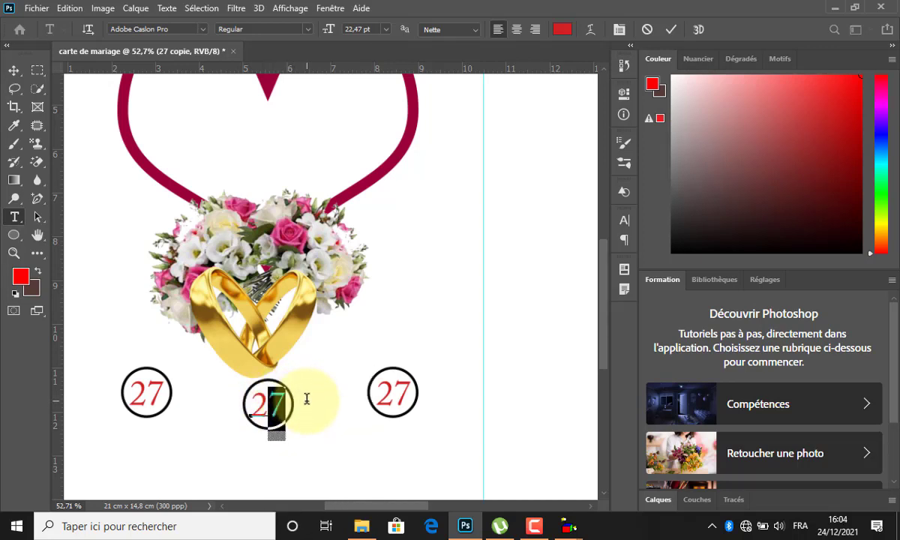
pyautogui.write('8')
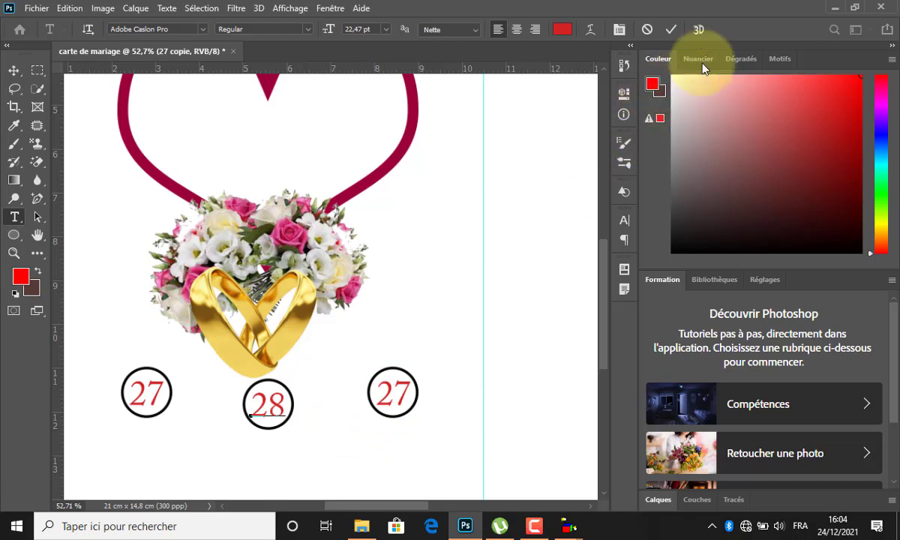
pyautogui.click(672, 30)
pyautogui.press('v')
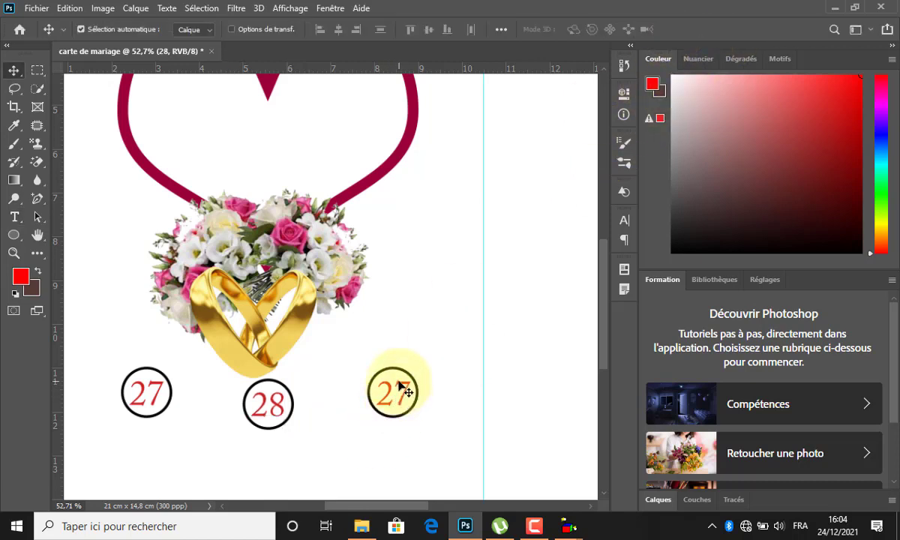
# Change the number in the right circle to 29
pyautogui.press('t')
pyautogui.click(394, 393)
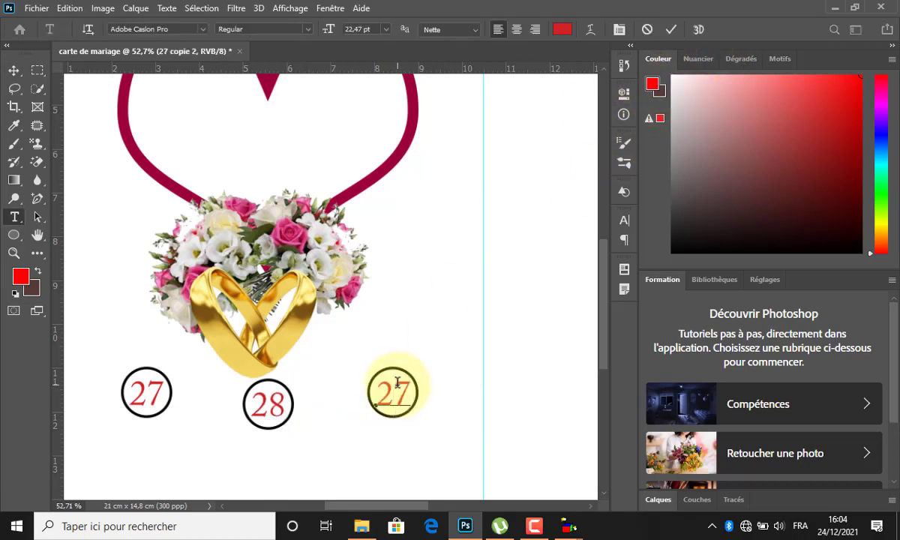
pyautogui.keyDown('shift'); pyautogui.click(415, 390); pyautogui.keyUp('shift')
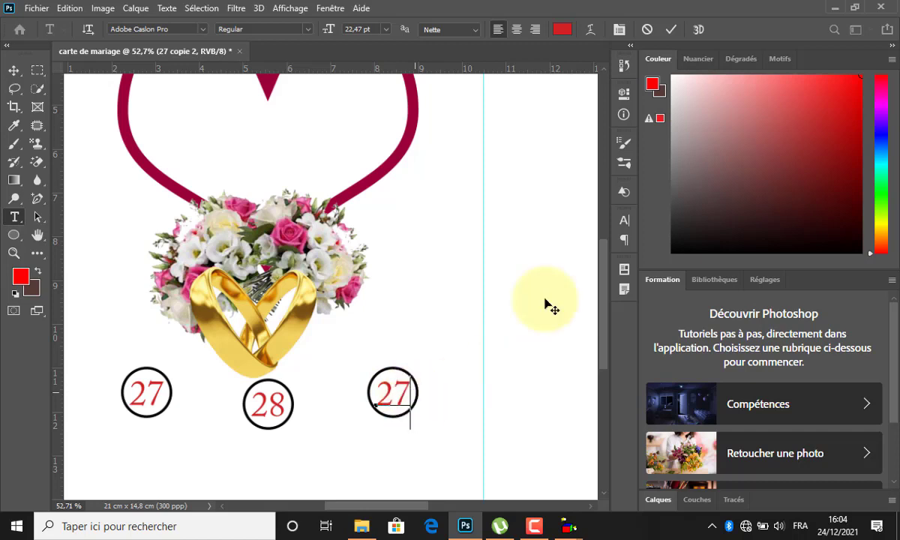
pyautogui.write('9')
pyautogui.click(671, 30)
pyautogui.press('v')
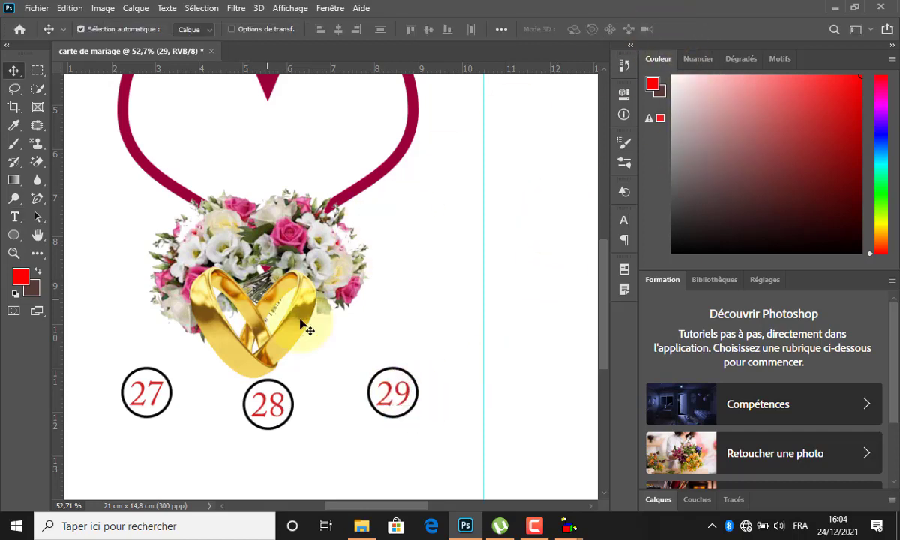
# Write the text "Nous nous disons oui pour la vie" below the three circled dates
pyautogui.scroll(-2, 291, 435)
pyautogui.scroll(-2, 294, 439)
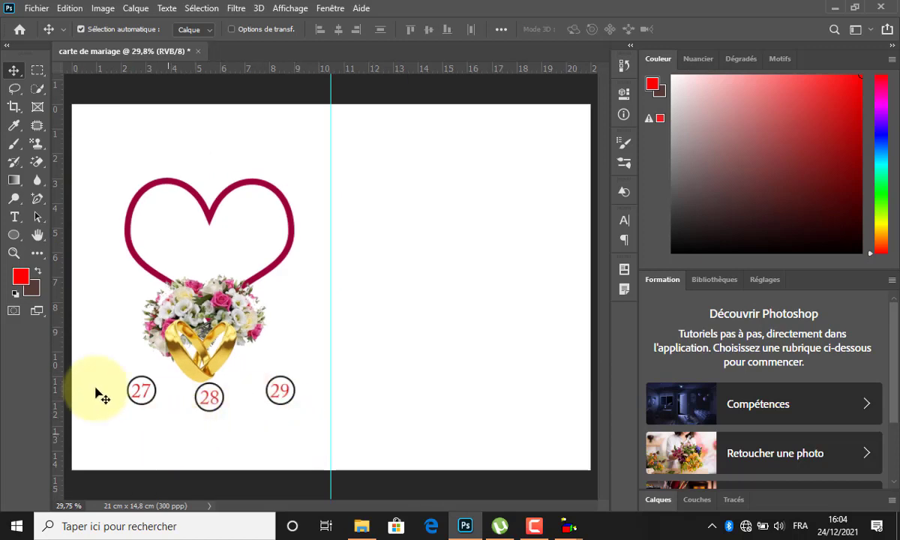
pyautogui.click(14, 216)
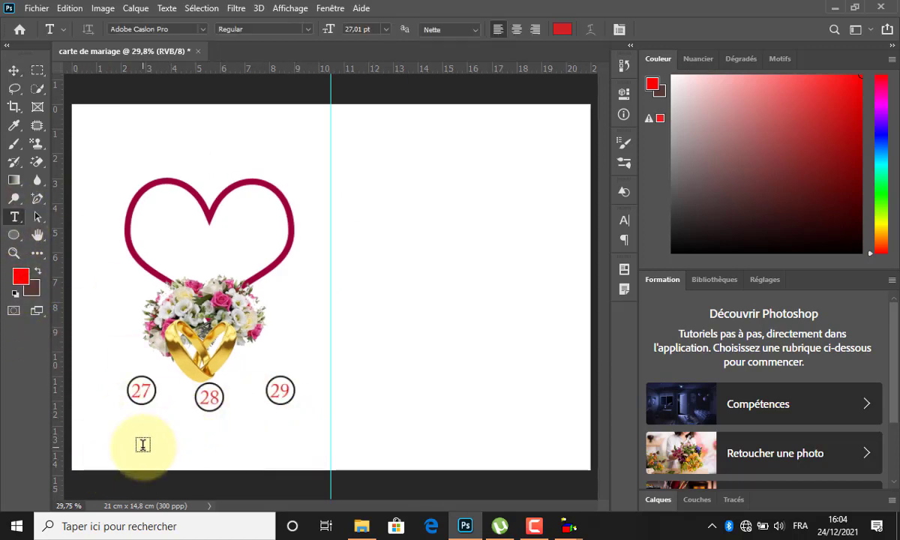
pyautogui.click(199, 453)
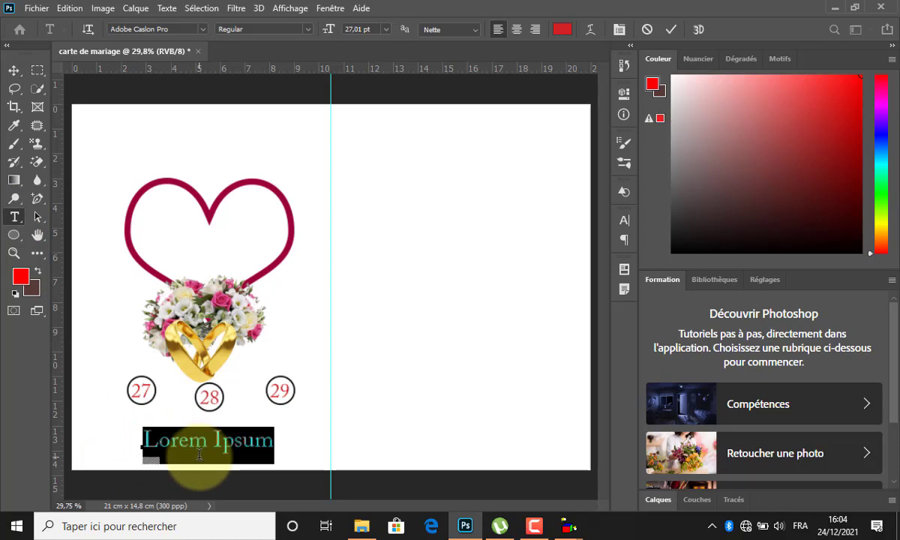
pyautogui.click(198, 455)
pyautogui.hotkey('ctrl', 'a')
pyautogui.write('Nous')
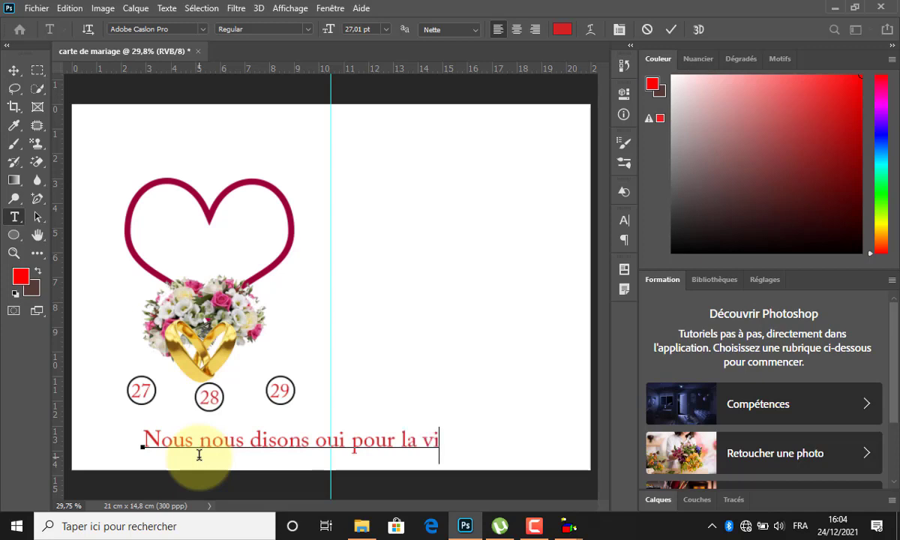
# Set the phrase's font to Advocate Script and its text color to black (000000)
pyautogui.hotkey('ctrl', 'a')
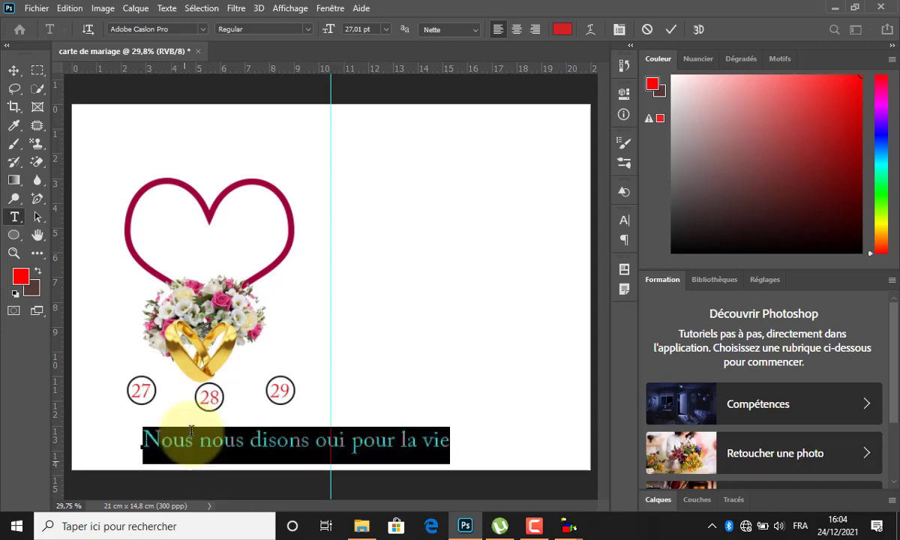
pyautogui.click(162, 27)
pyautogui.press('Down')
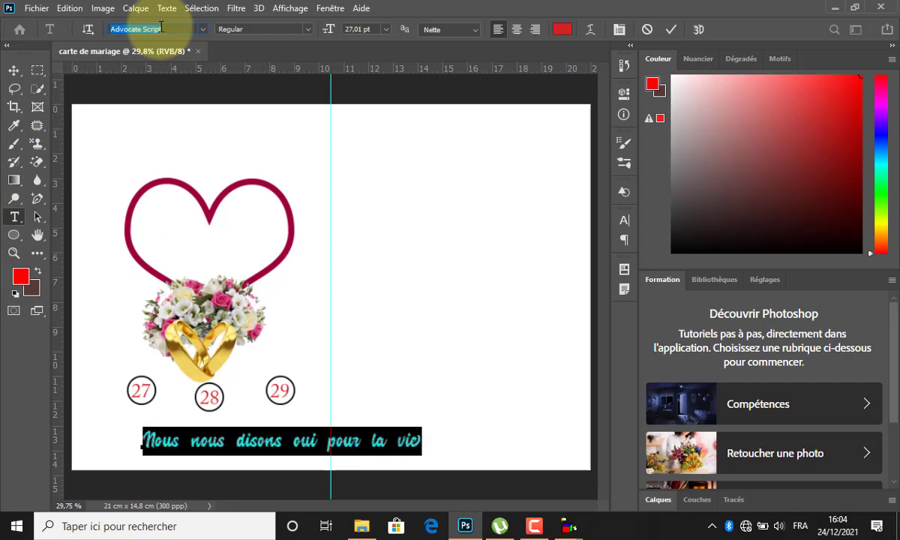
pyautogui.press('Up')
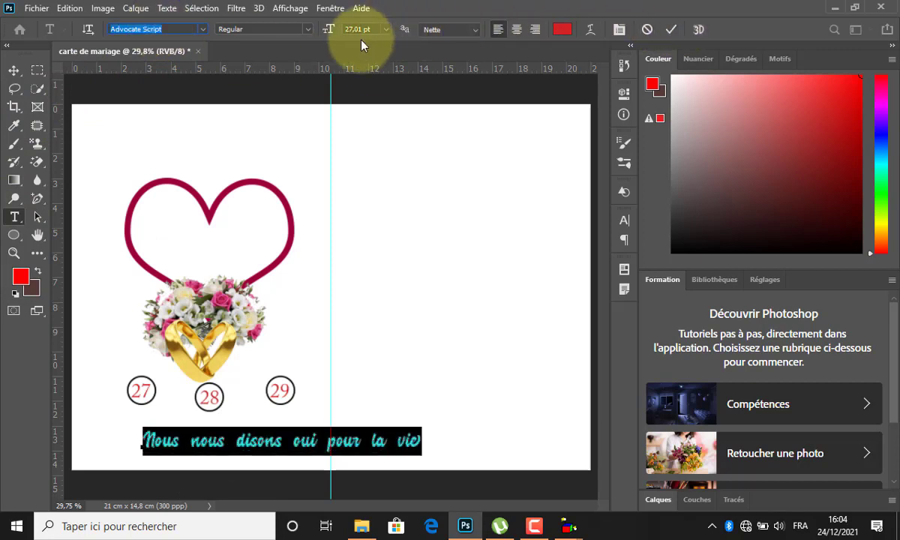
pyautogui.click(560, 29)
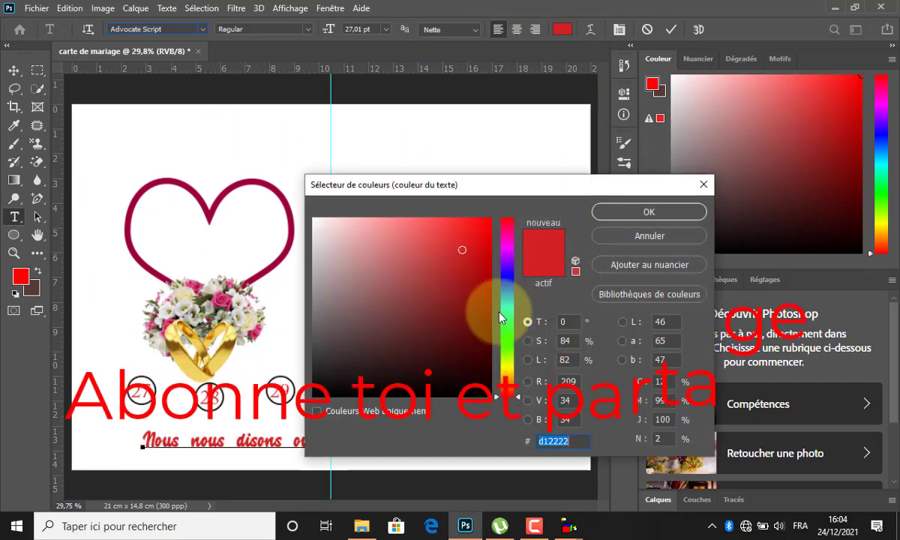
pyautogui.click(398, 396)
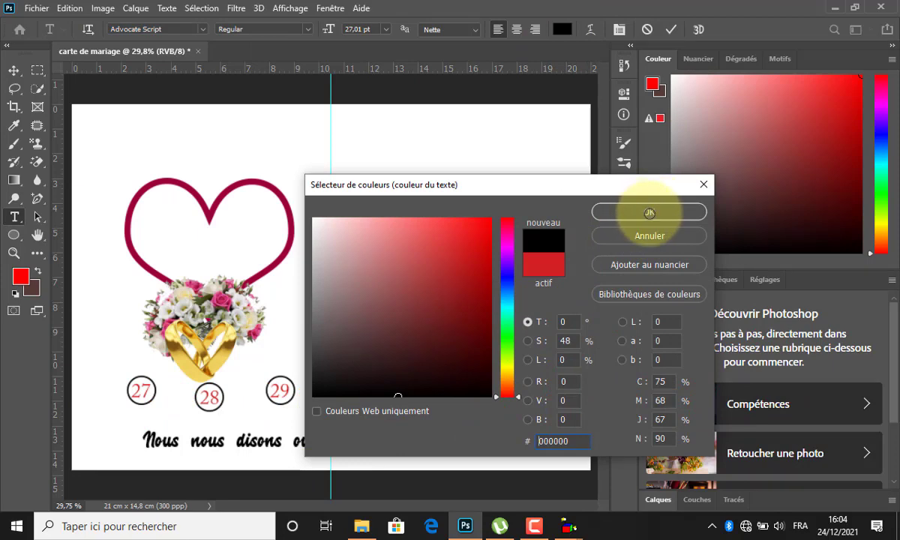
pyautogui.click(697, 209)
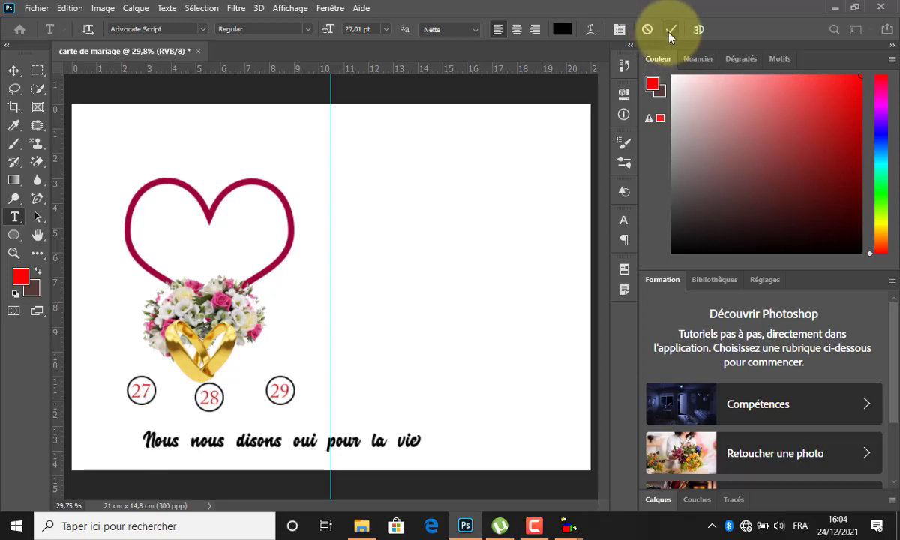
# Discard the phrase entry, deselect its layer, and undo back through the edits of the right and middle circle numbers
pyautogui.click(647, 29)
pyautogui.click(15, 70)
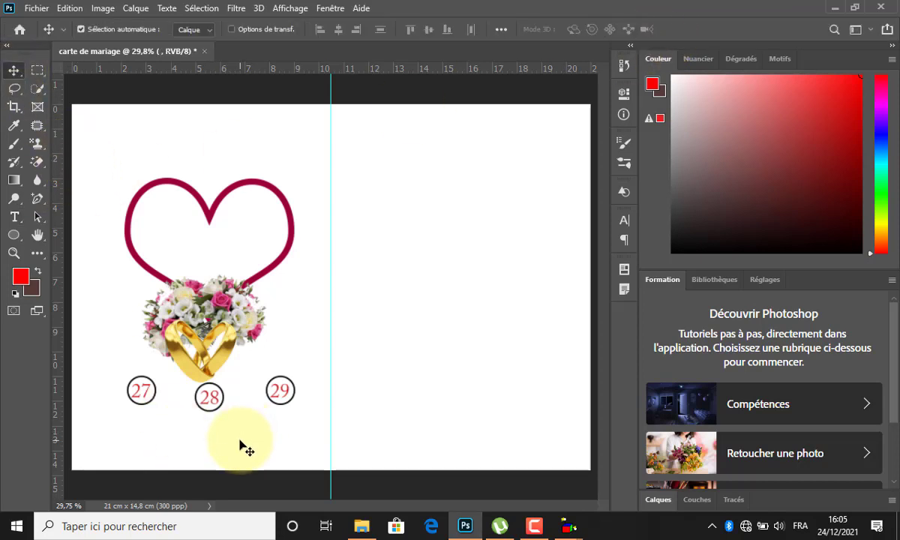
pyautogui.press('ctrl')
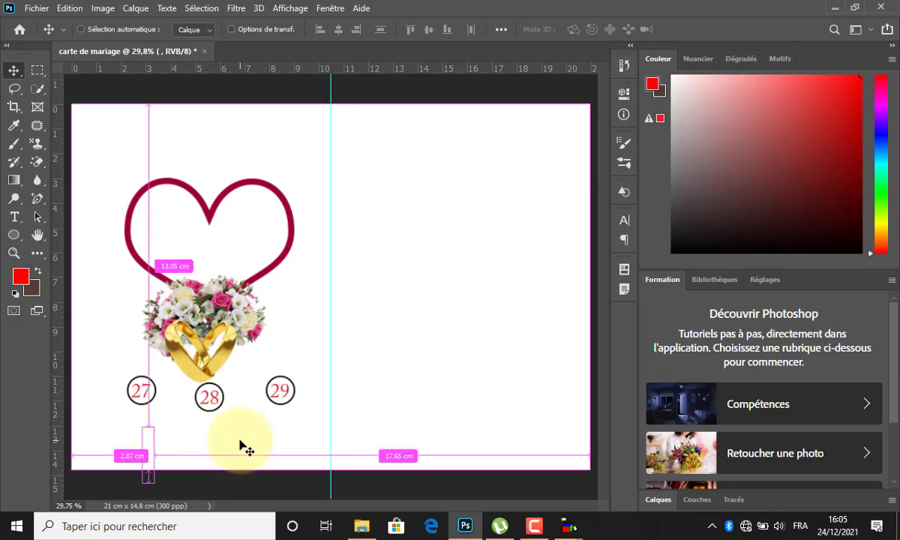
pyautogui.keyDown('ctrl'); pyautogui.click(210, 452); pyautogui.keyUp('ctrl')
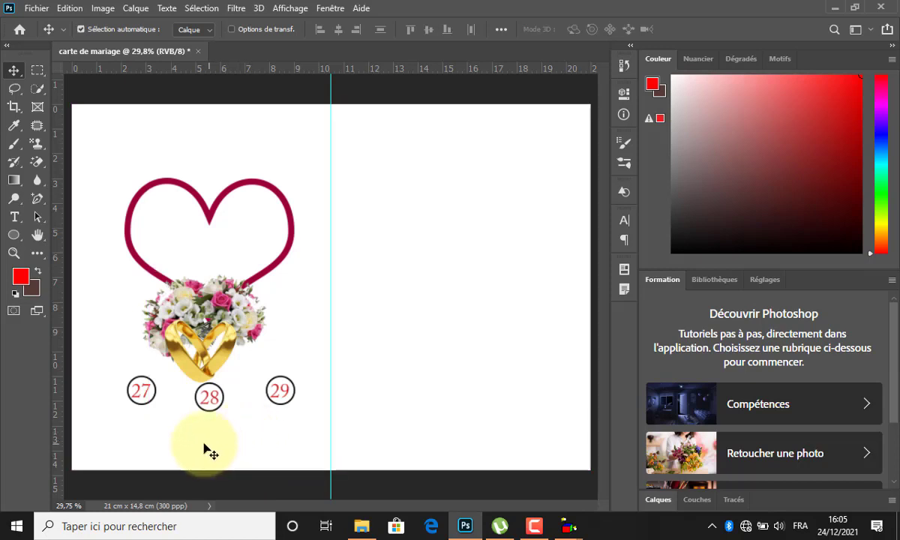
pyautogui.hotkey('ctrl', 'z')
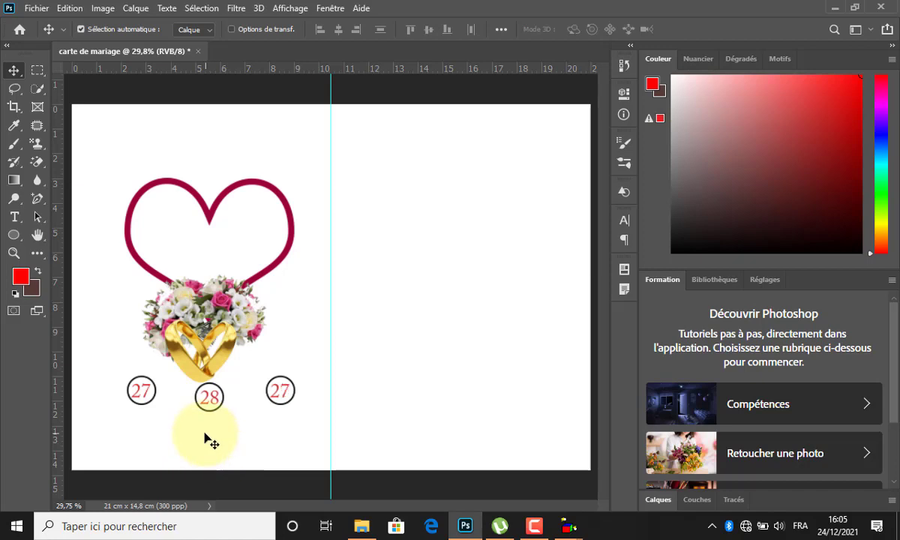
pyautogui.click(69, 8)
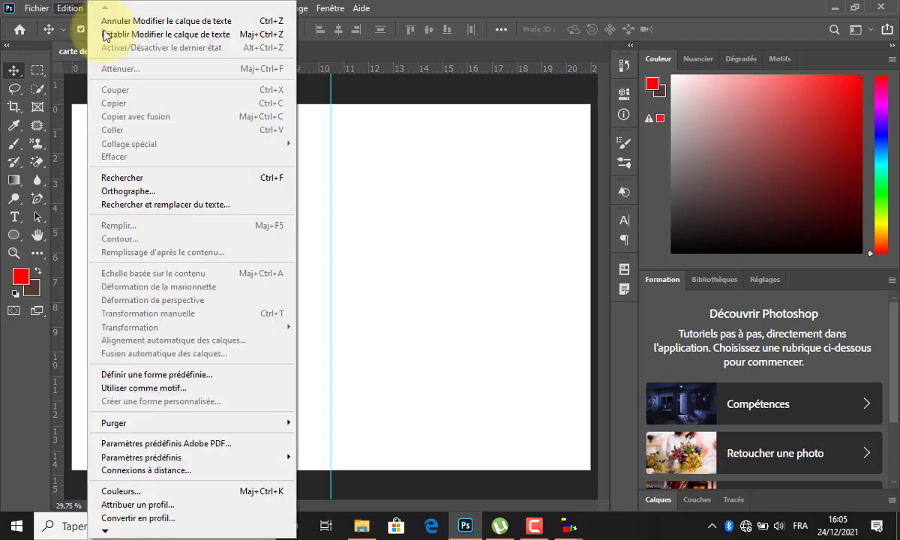
pyautogui.click(116, 22)
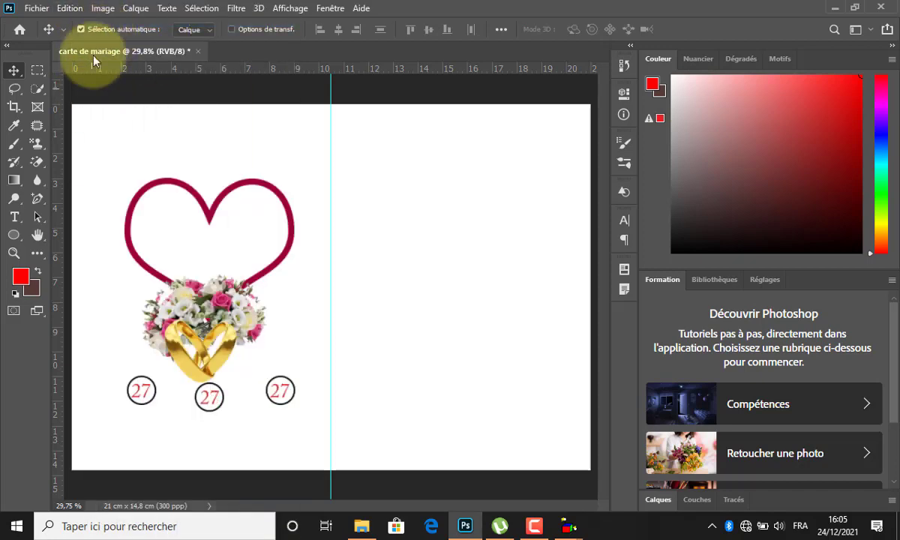
# Redo the changes of the middle number to 28 and the right number to 29, plus the new text layer
pyautogui.click(74, 9)
pyautogui.click(105, 34)
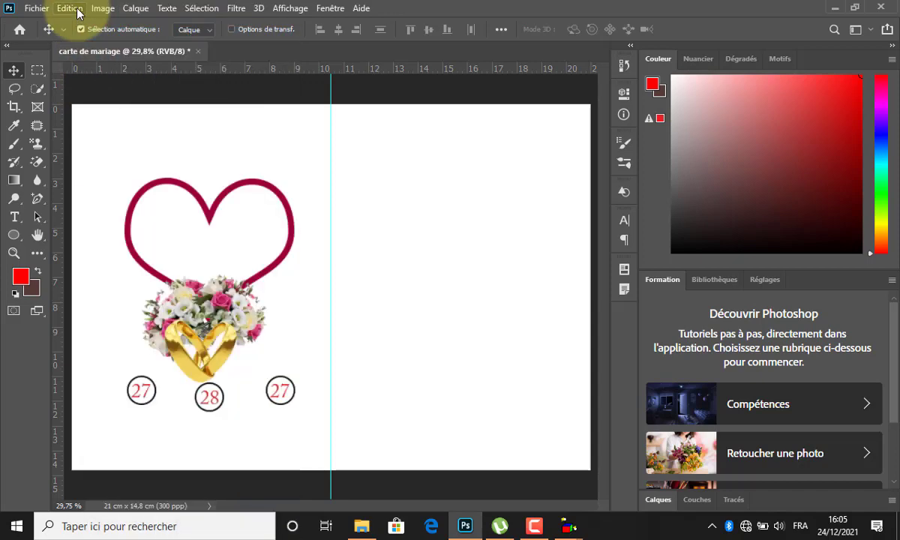
pyautogui.click(69, 8)
pyautogui.click(102, 35)
pyautogui.click(70, 8)
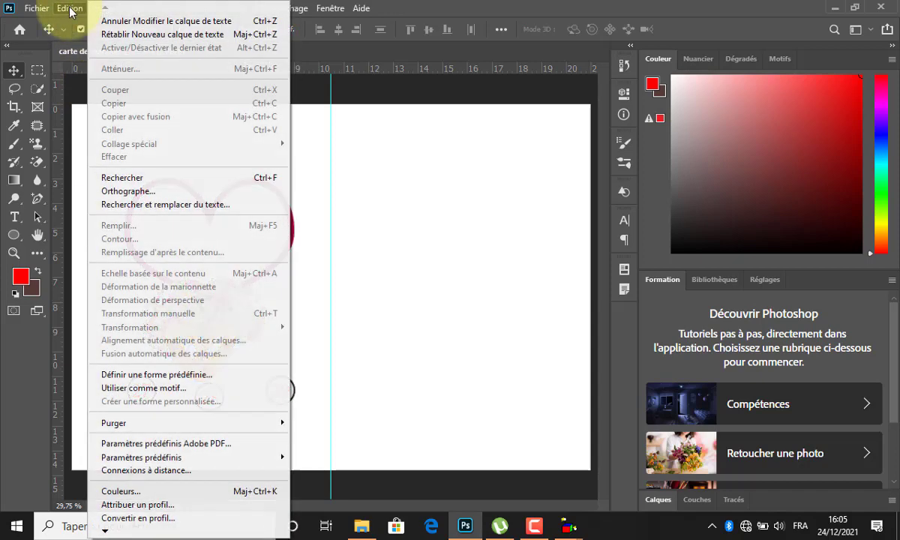
pyautogui.click(96, 36)
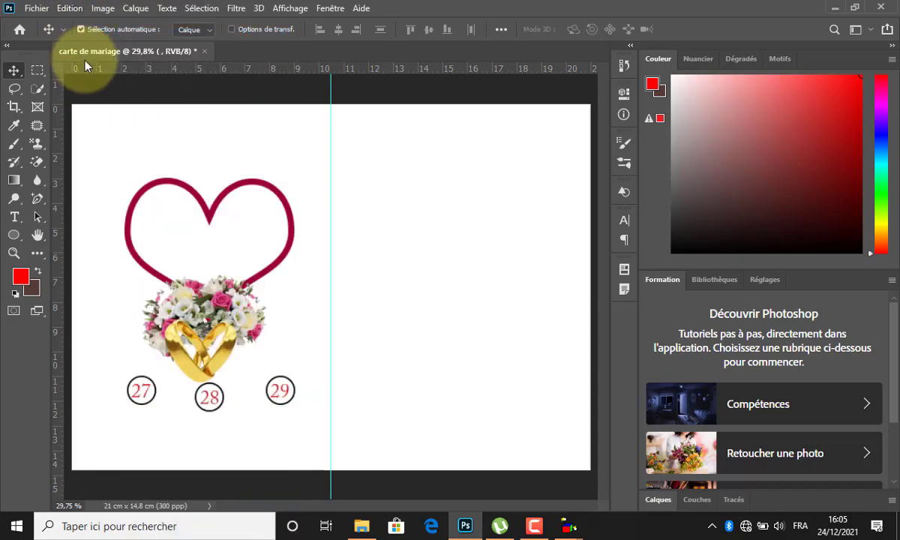
pyautogui.click(75, 9)
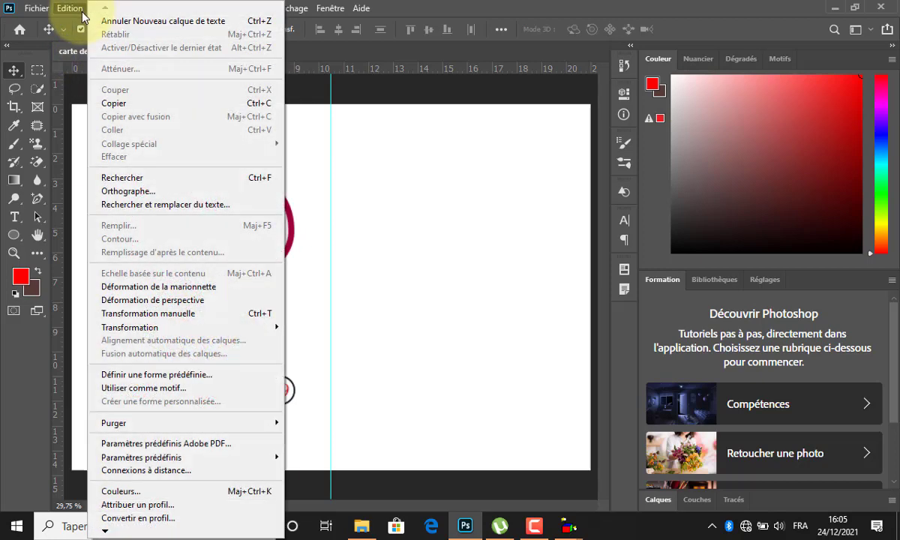
pyautogui.click(70, 11)
# Write "Nous nous disons oui pour la vie" in black Advocate Script as new text under the circled dates
pyautogui.click(18, 217)
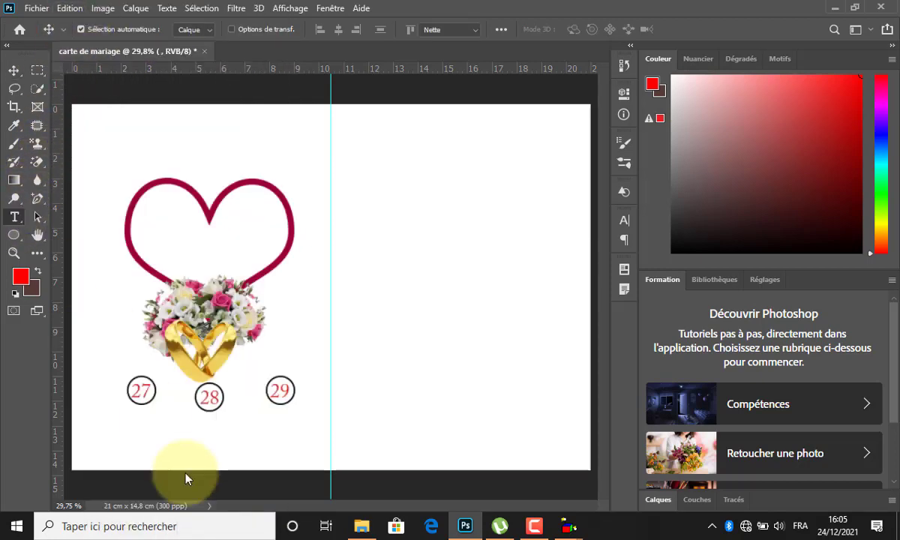
pyautogui.click(254, 458)
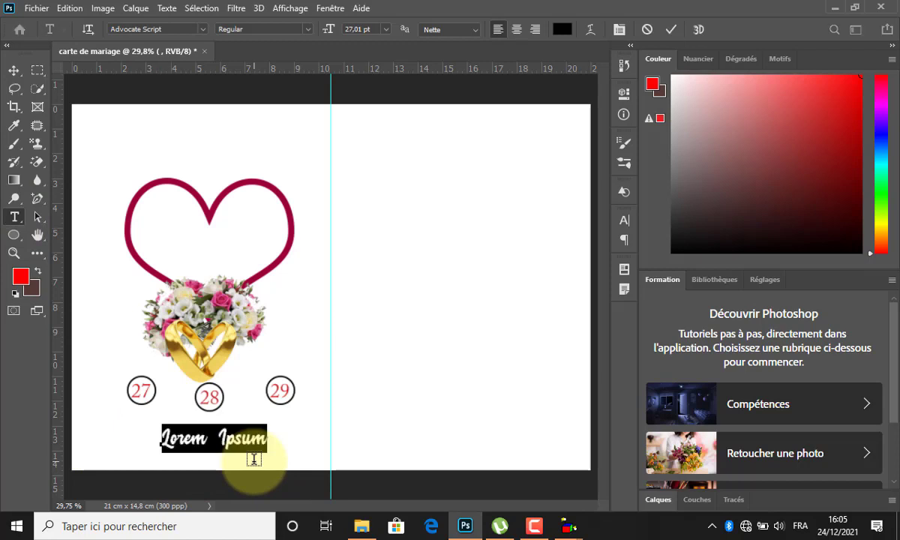
pyautogui.write('M')
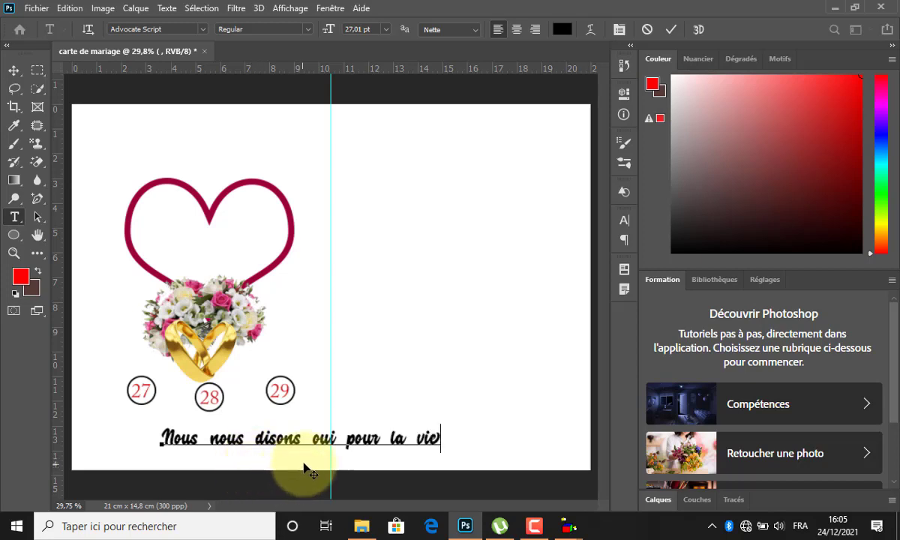
# Reduce the phrase to 21,01 pt and move it under the three circles within the card's left half
pyautogui.press('ctrl')
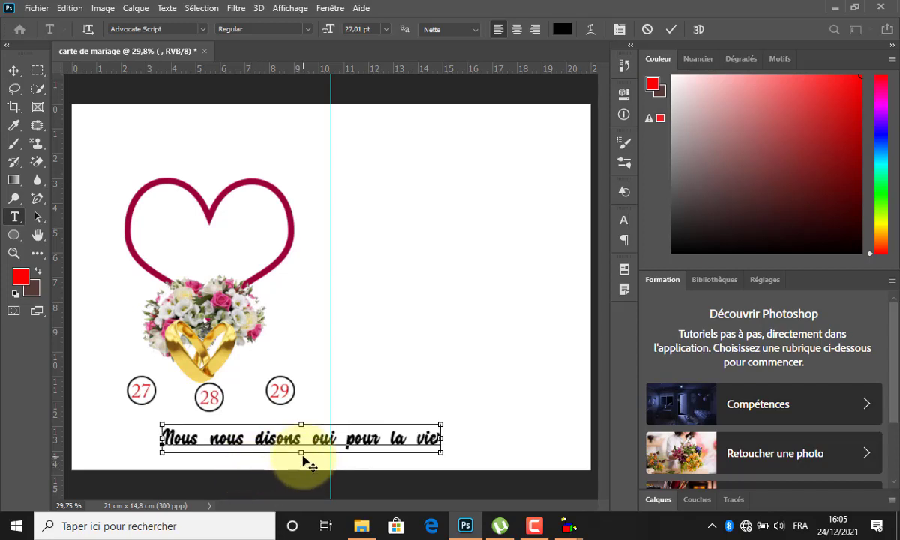
pyautogui.hotkey('ctrl', 'a')
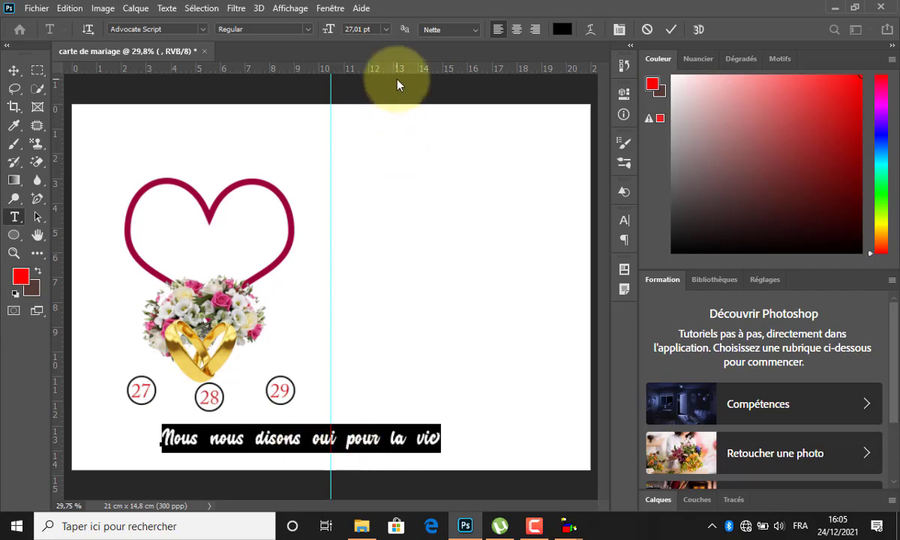
pyautogui.moveTo(328, 29); pyautogui.dragTo(321, 33)
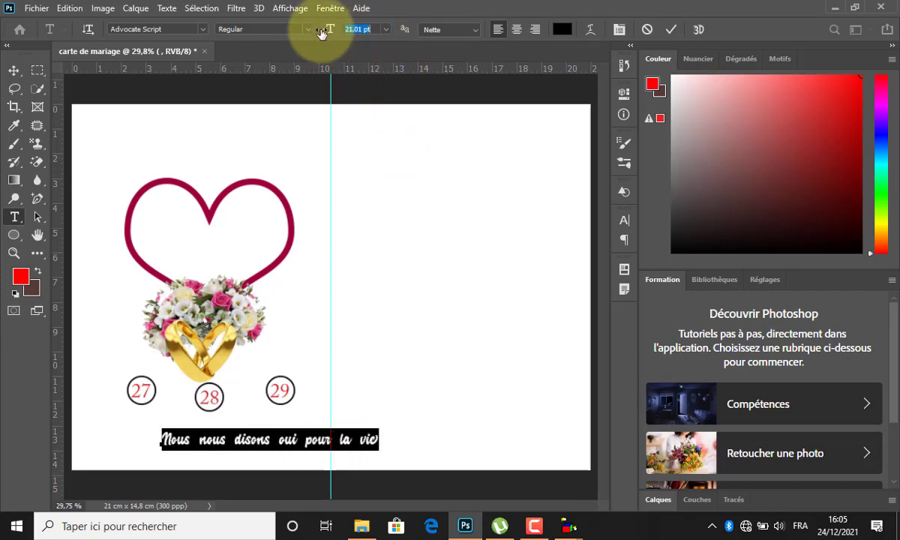
pyautogui.moveTo(297, 466); pyautogui.dragTo(231, 464)
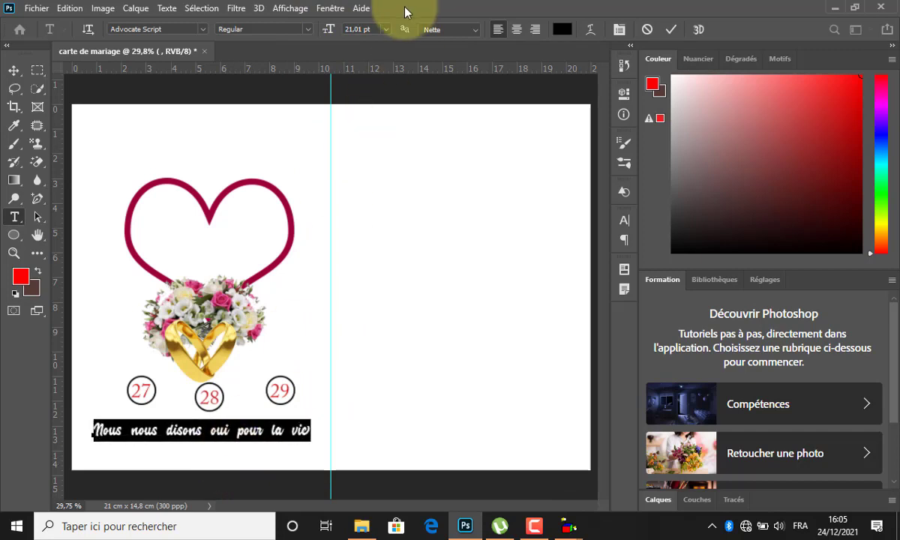
pyautogui.click(670, 29)
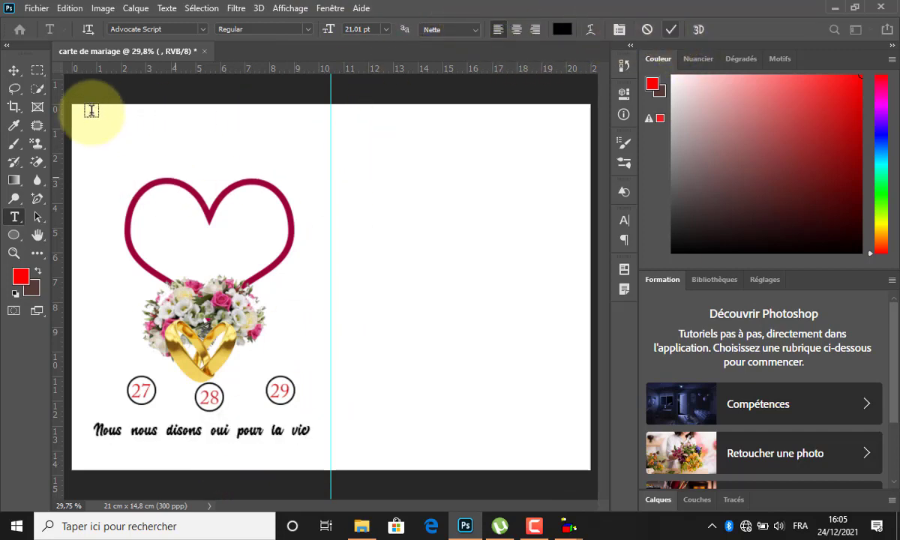
pyautogui.click(14, 70)
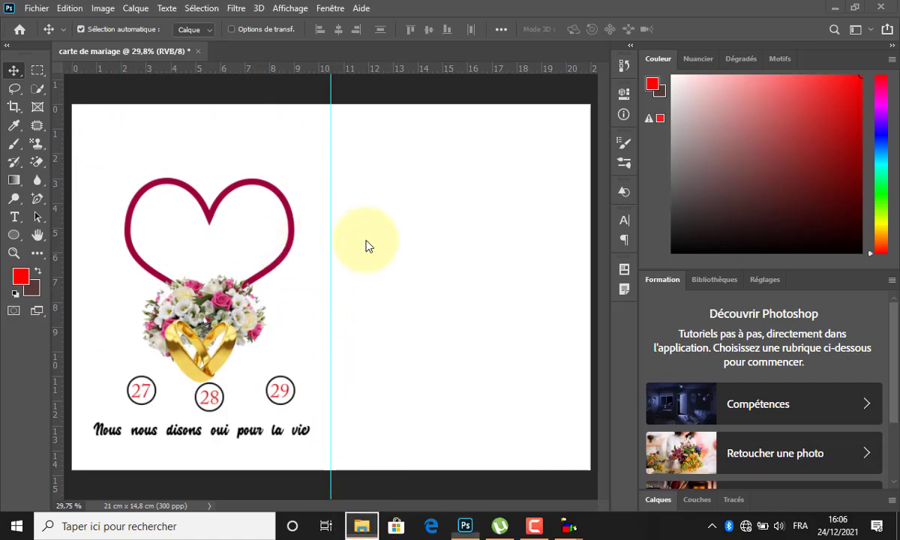
# Switch to File Explorer and place the flower photo "images (8)" from the Projet mariage folder into the card, rotated about 155.77°
pyautogui.moveTo(361, 526)
pyautogui.click(345, 442)
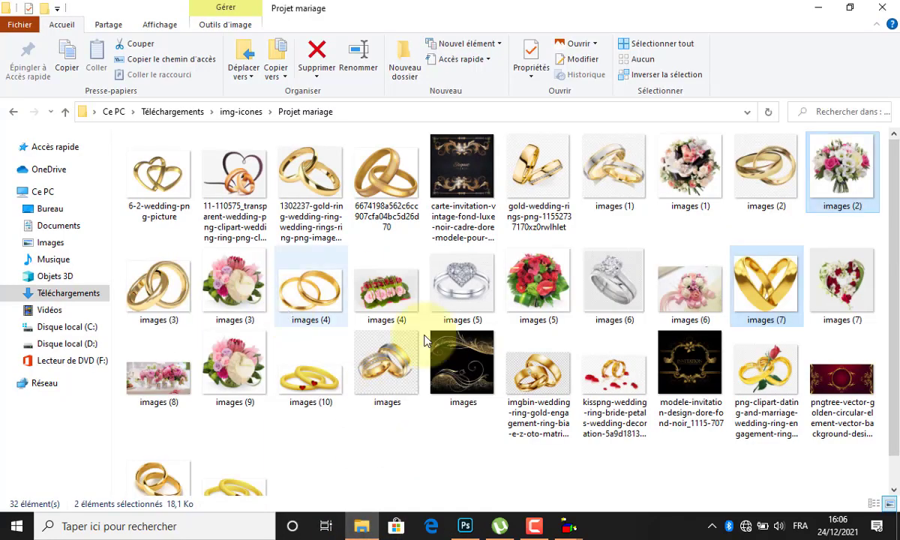
pyautogui.hotkey('alt', 'Tab')
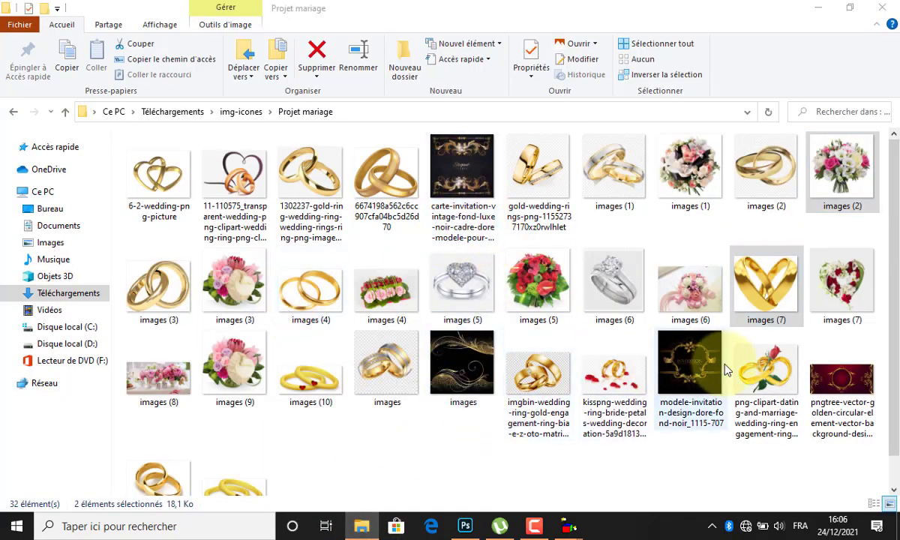
pyautogui.click(765, 375)
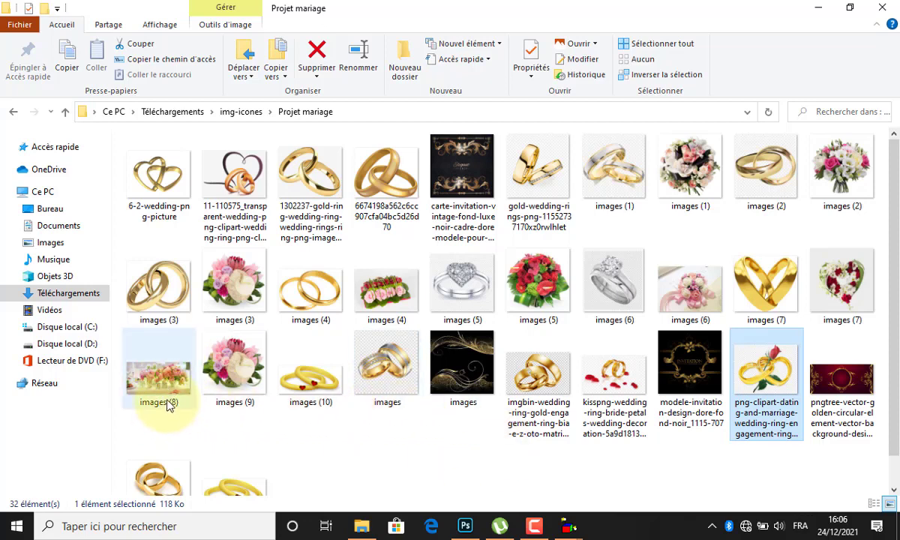
pyautogui.moveTo(157, 362)
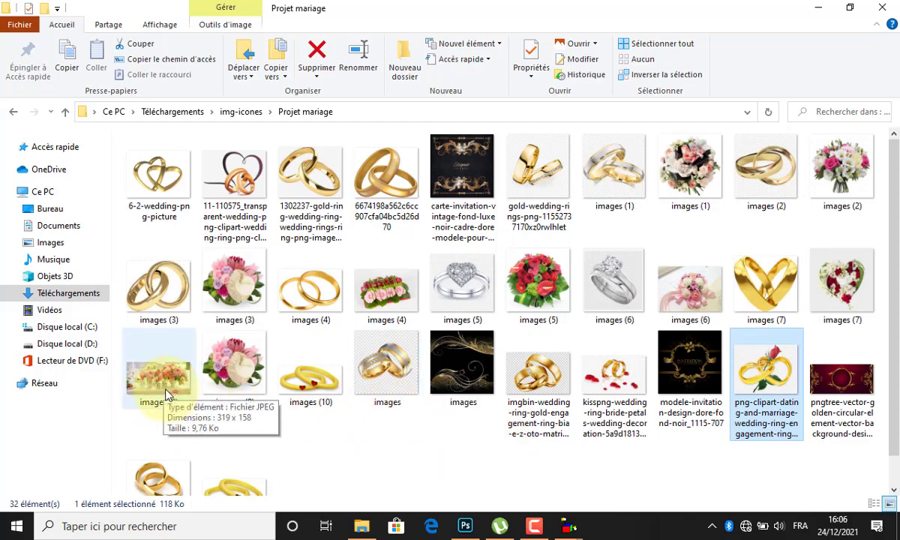
pyautogui.moveTo(167, 396); pyautogui.dragTo(388, 366)
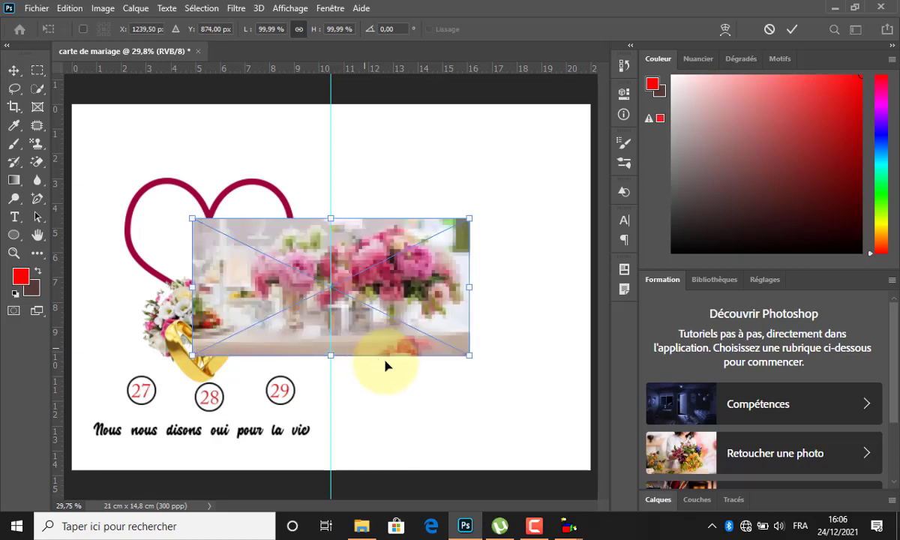
pyautogui.moveTo(477, 372); pyautogui.dragTo(148, 270)
pyautogui.click(791, 29)
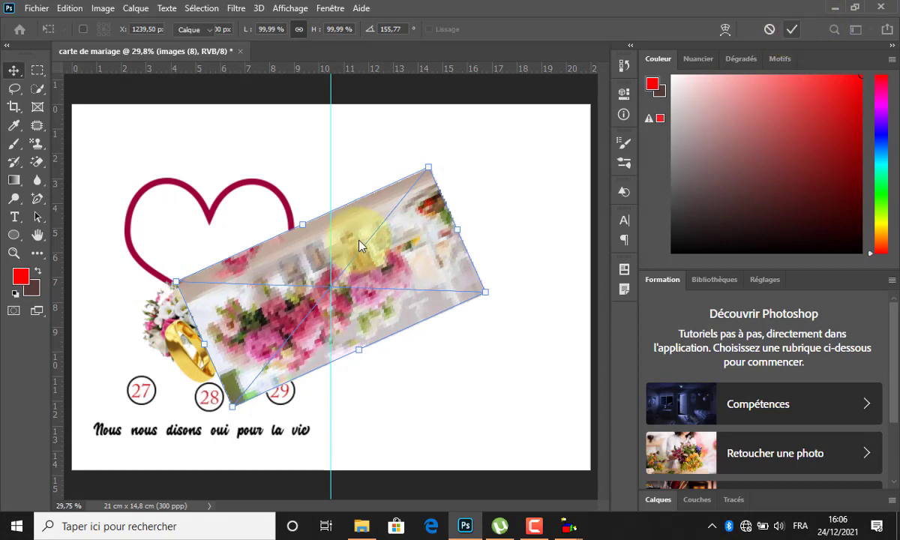
# Move the flower photo into the card's upper-left corner and warp its lower edge into a wave above the heart
pyautogui.moveTo(282, 279); pyautogui.dragTo(134, 166)
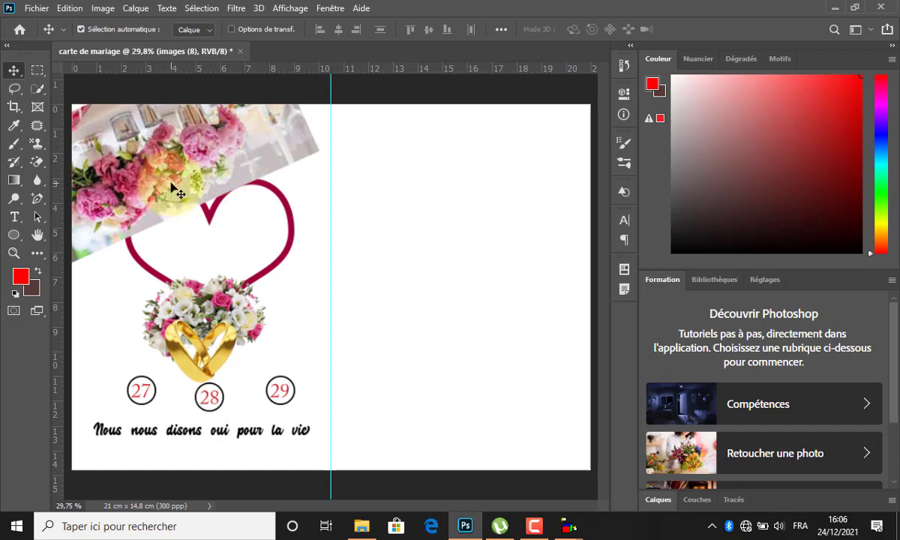
pyautogui.hotkey('ctrl', 't')
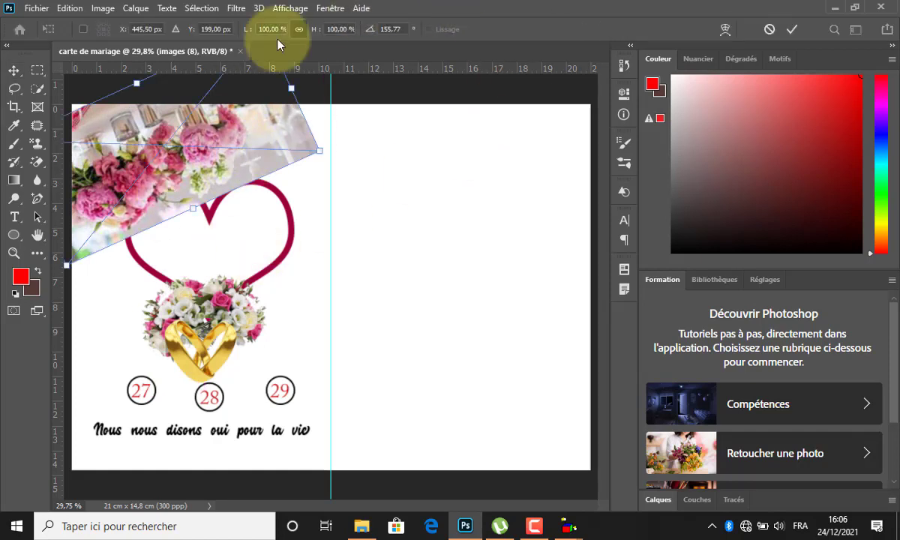
pyautogui.click(722, 32)
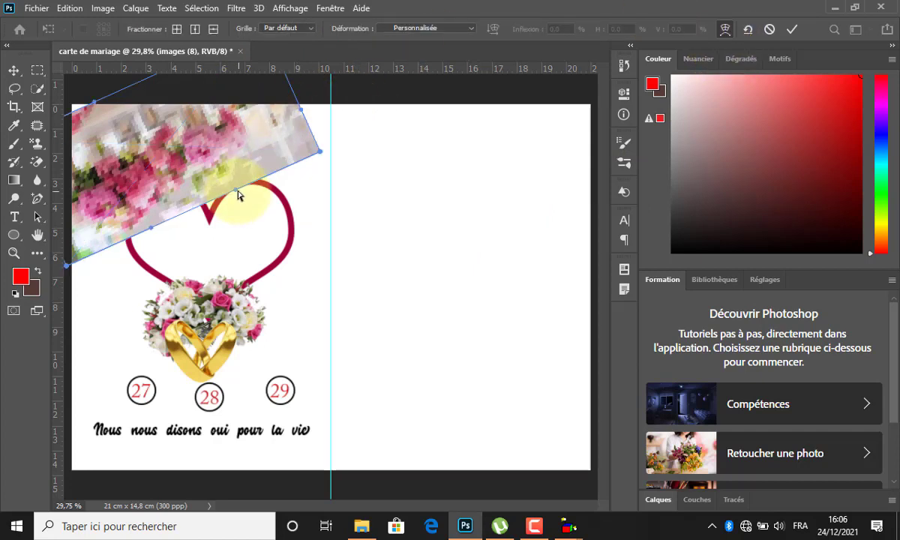
pyautogui.moveTo(237, 195); pyautogui.dragTo(268, 283)
pyautogui.click(161, 236)
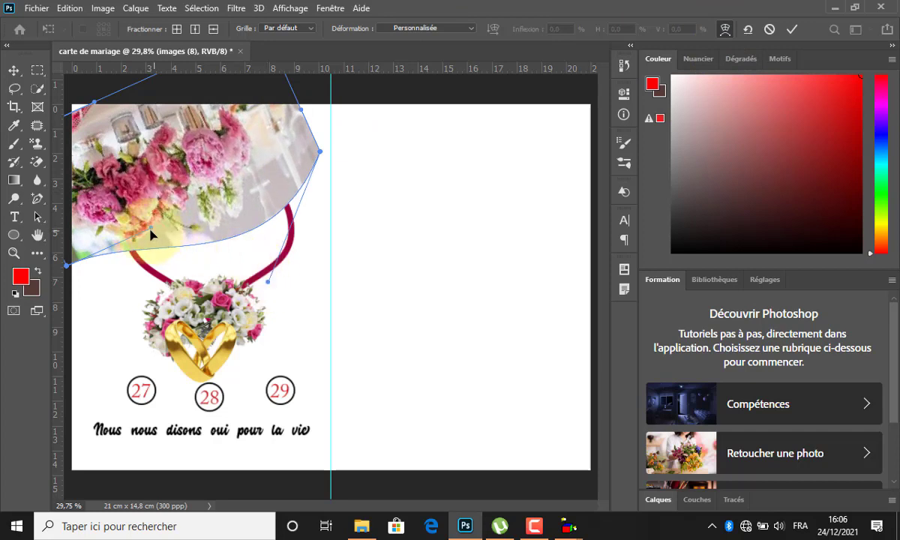
pyautogui.moveTo(150, 233); pyautogui.dragTo(140, 84)
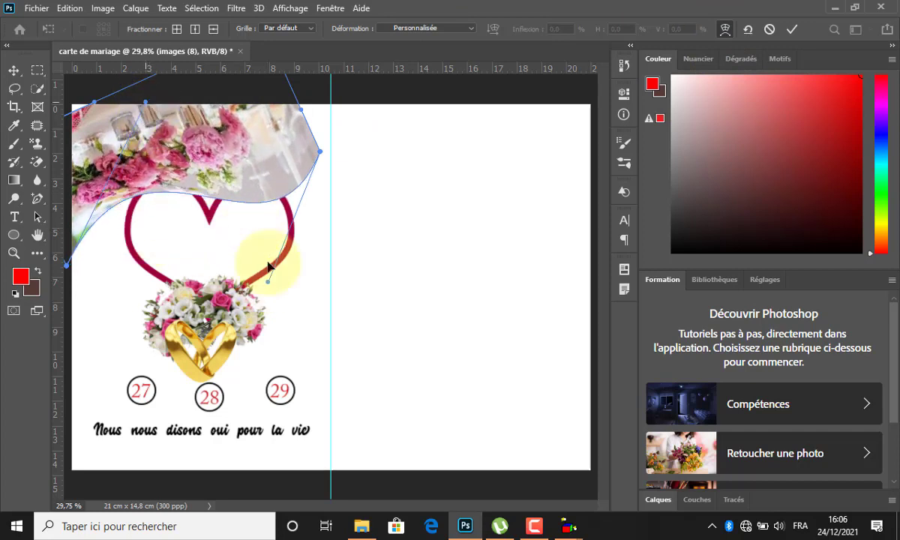
pyautogui.moveTo(268, 285); pyautogui.dragTo(261, 217)
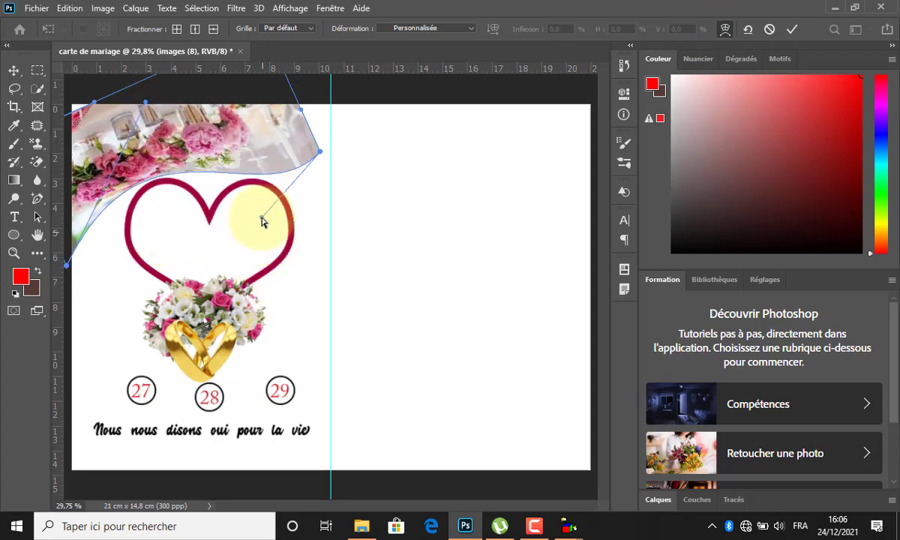
# Pull the warped flower photo's lower-right corner in to the card's top edge, refine the curve and apply the warp
pyautogui.click(305, 161)
pyautogui.moveTo(320, 156); pyautogui.dragTo(275, 109)
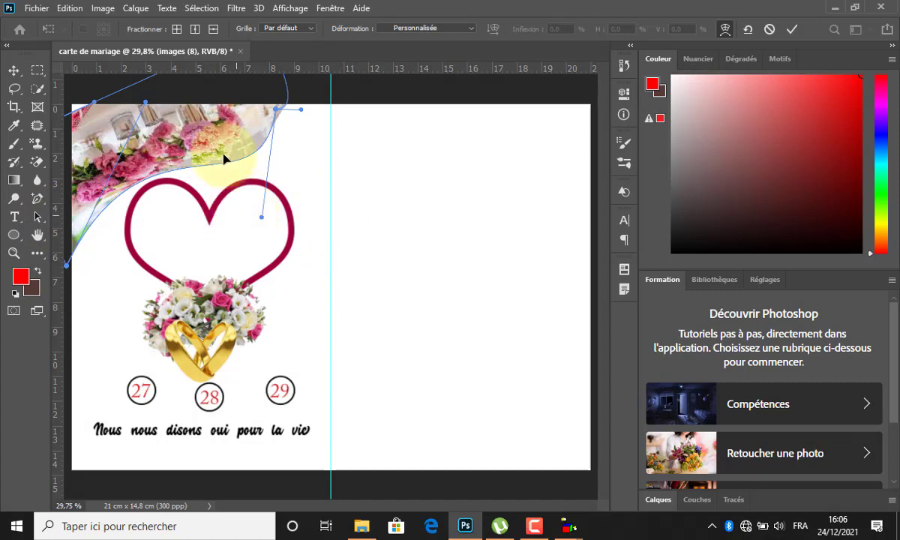
pyautogui.moveTo(160, 145); pyautogui.dragTo(165, 154)
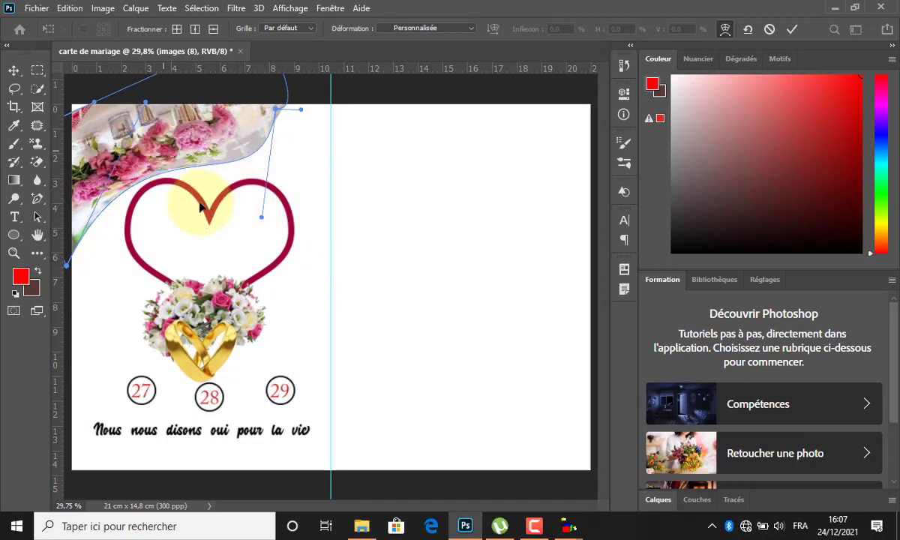
pyautogui.moveTo(262, 220); pyautogui.dragTo(275, 216)
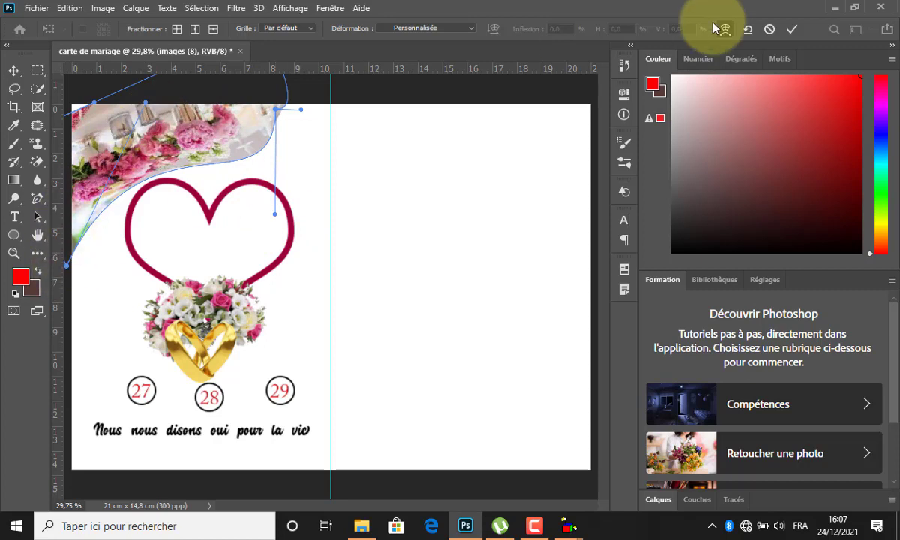
pyautogui.click(791, 28)
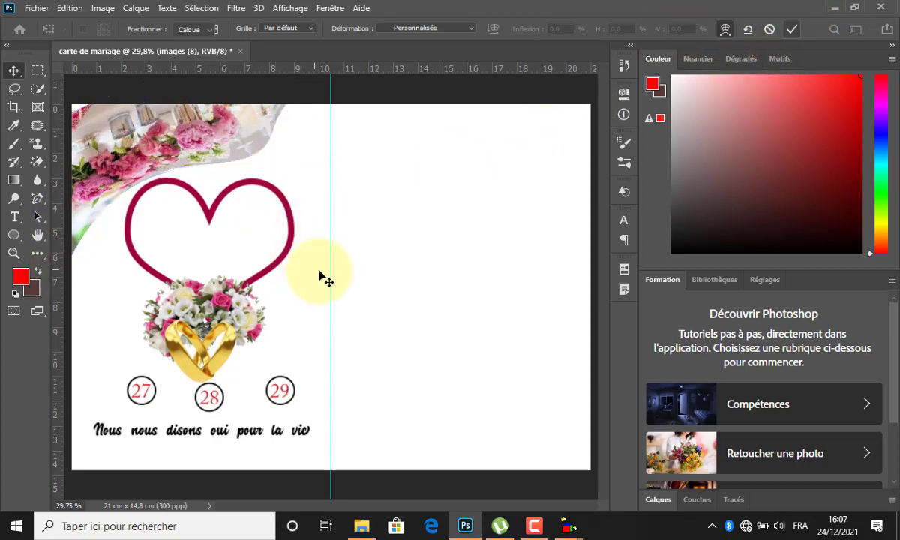
pyautogui.click(228, 252)
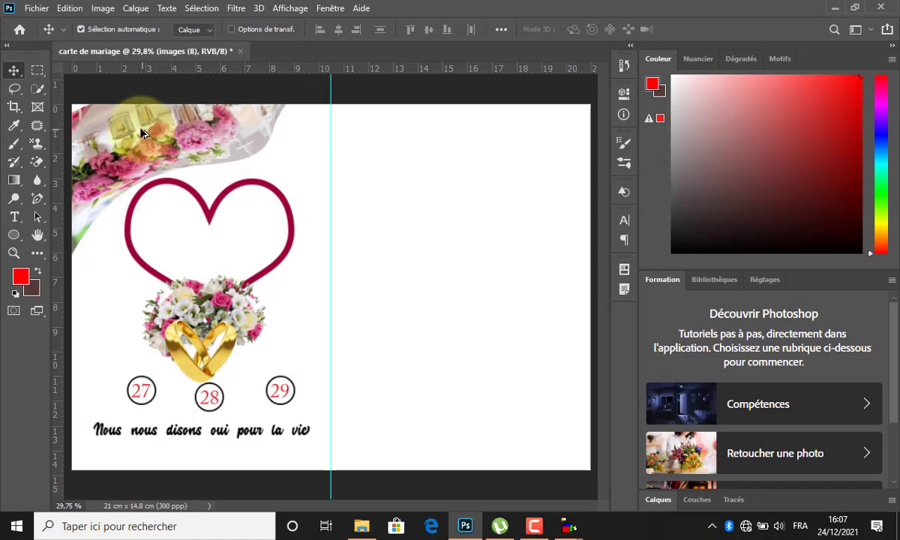
# Duplicate the warped flower photo into the card's lower-right corner, then flip and shrink the copy to about 249,76 % by -264,93 %
pyautogui.keyDown('alt'); pyautogui.moveTo(142, 130); pyautogui.dragTo(442, 351); pyautogui.keyUp('alt')
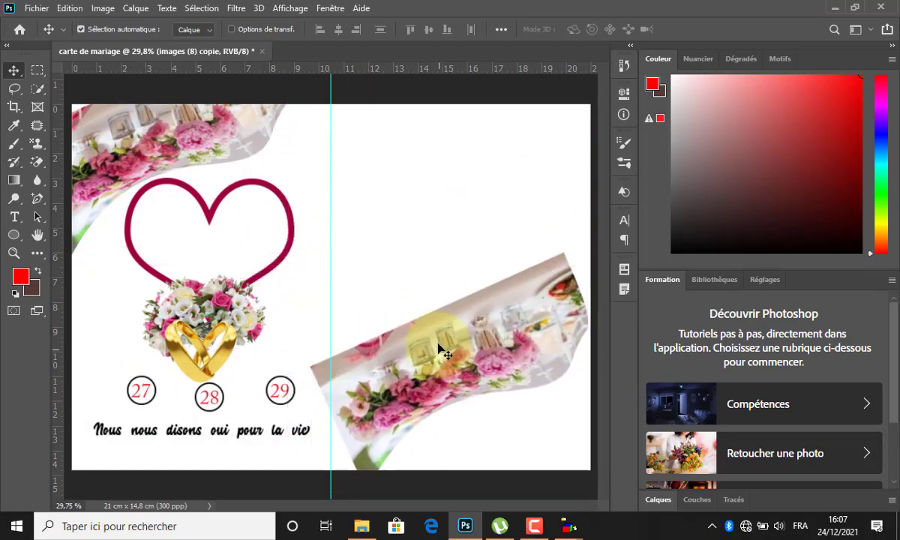
pyautogui.hotkey('ctrl', 't')
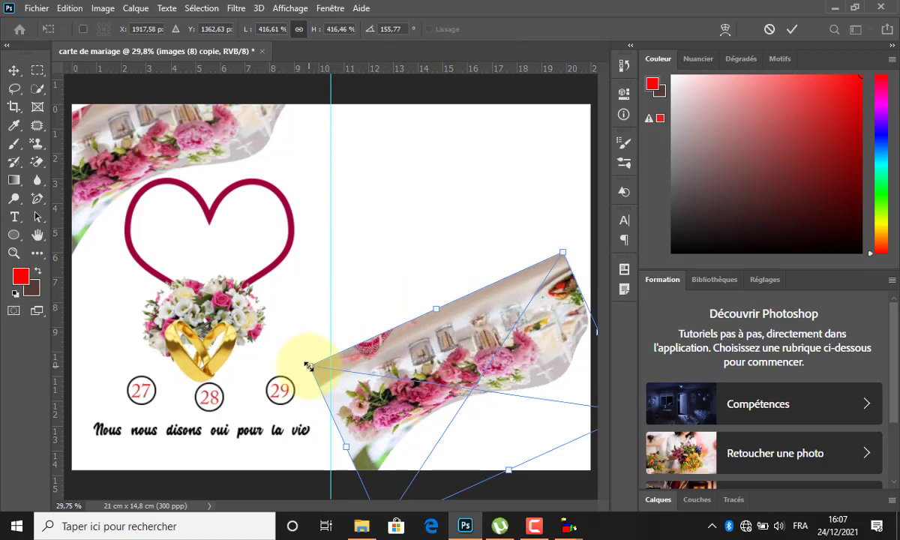
pyautogui.moveTo(308, 366); pyautogui.dragTo(372, 422)
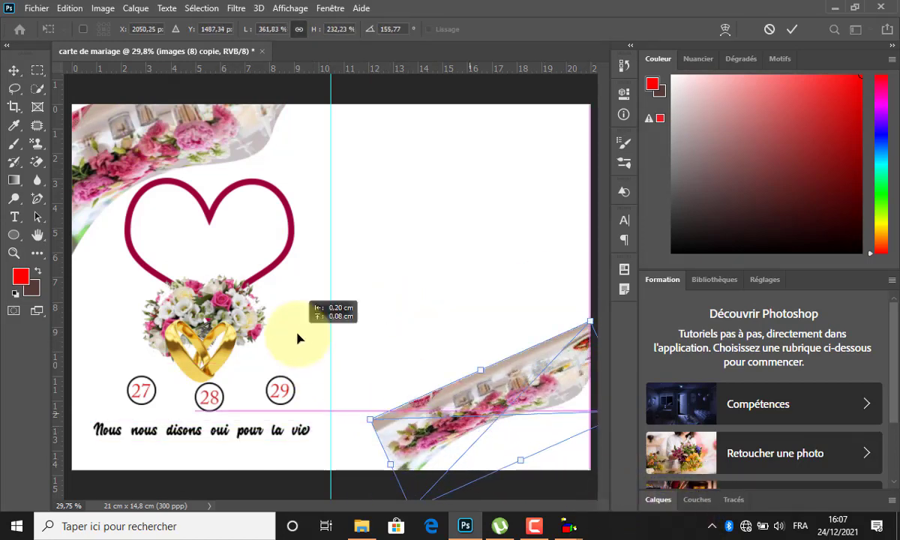
pyautogui.moveTo(297, 338); pyautogui.dragTo(129, 260)
pyautogui.moveTo(199, 340); pyautogui.dragTo(556, 471)
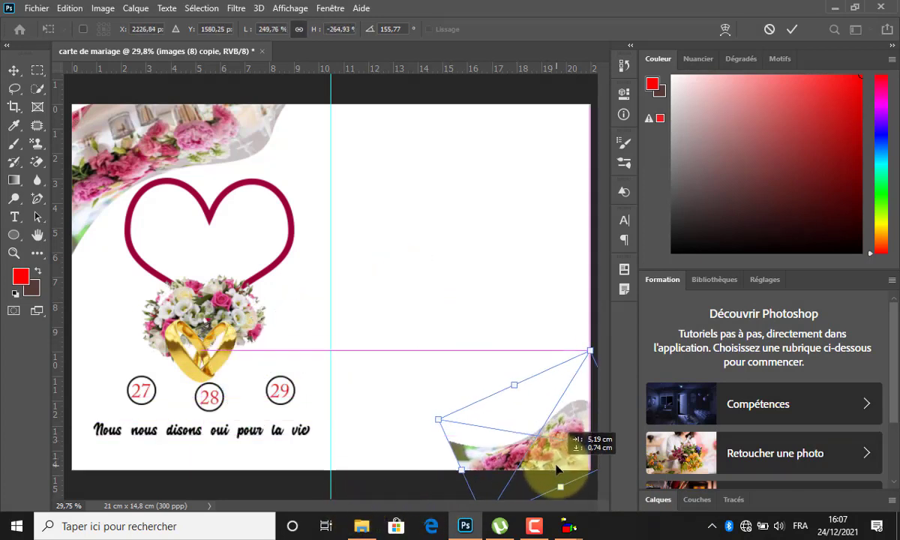
# Rotate the flower copy to about 117,41° and fit it into the card's lower-right corner
pyautogui.moveTo(493, 459); pyautogui.dragTo(446, 461)
pyautogui.moveTo(549, 338); pyautogui.dragTo(486, 344)
pyautogui.moveTo(542, 422); pyautogui.dragTo(592, 428)
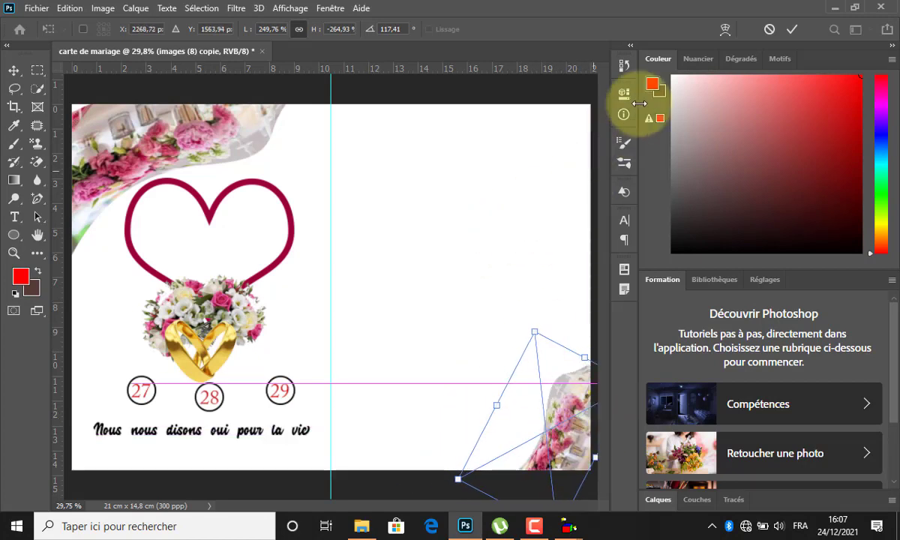
pyautogui.click(793, 30)
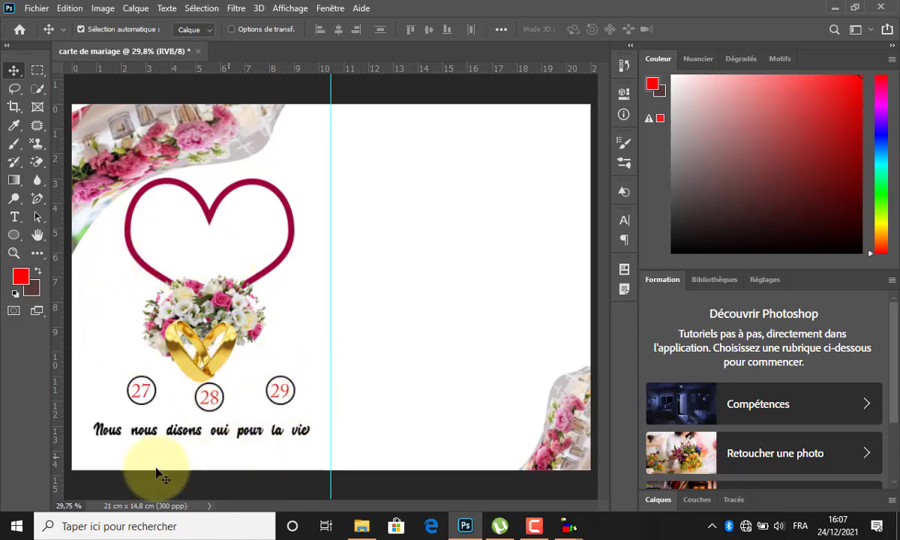
# Draw a rectangle about 1237 x 88 px along the bottom edge of the card's left half
pyautogui.rightClick(21, 243)
pyautogui.click(44, 234)
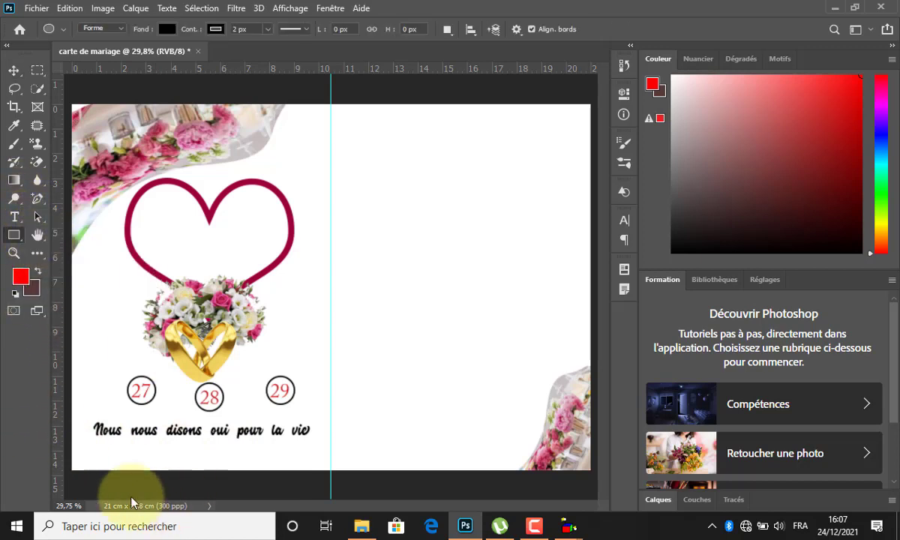
pyautogui.moveTo(72, 454); pyautogui.dragTo(331, 470)
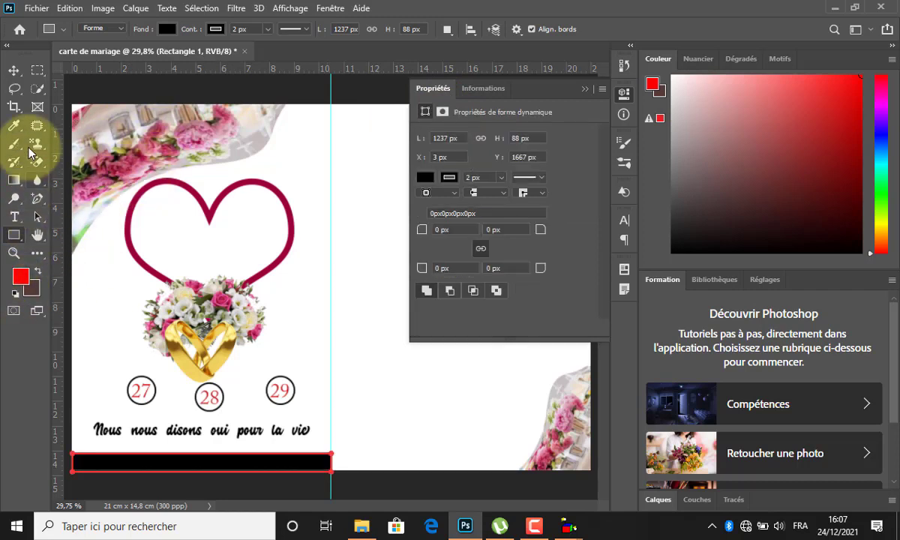
# Sample a dark pink from the upper flower photo and fill the bottom rectangle with it
pyautogui.click(15, 127)
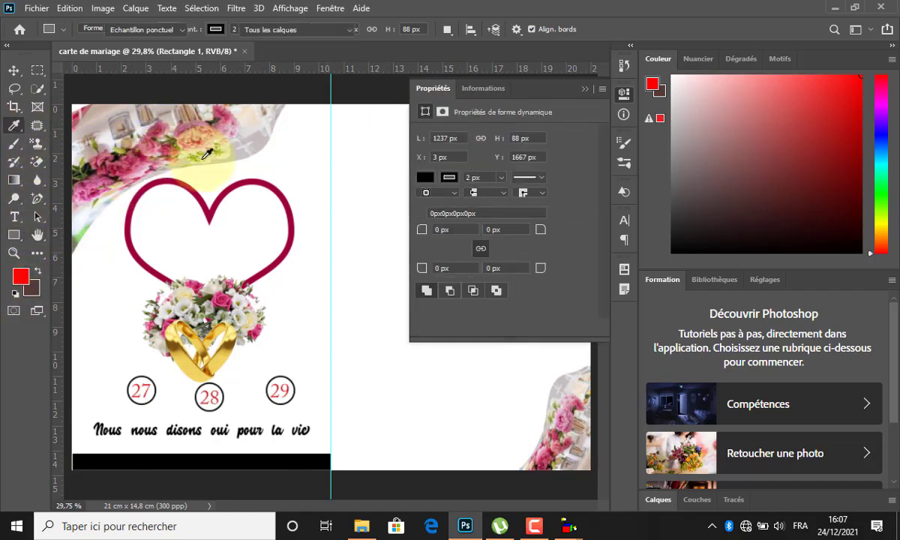
pyautogui.click(139, 160)
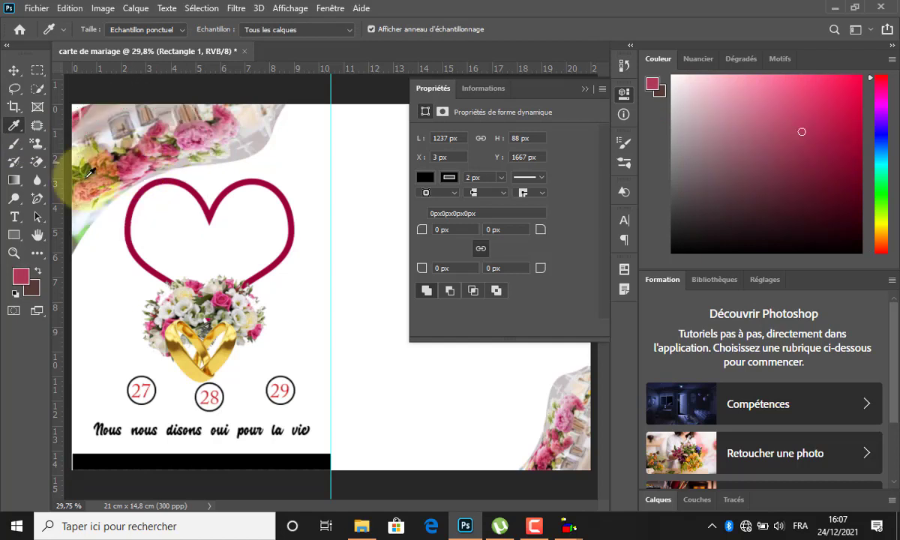
pyautogui.click(15, 75)
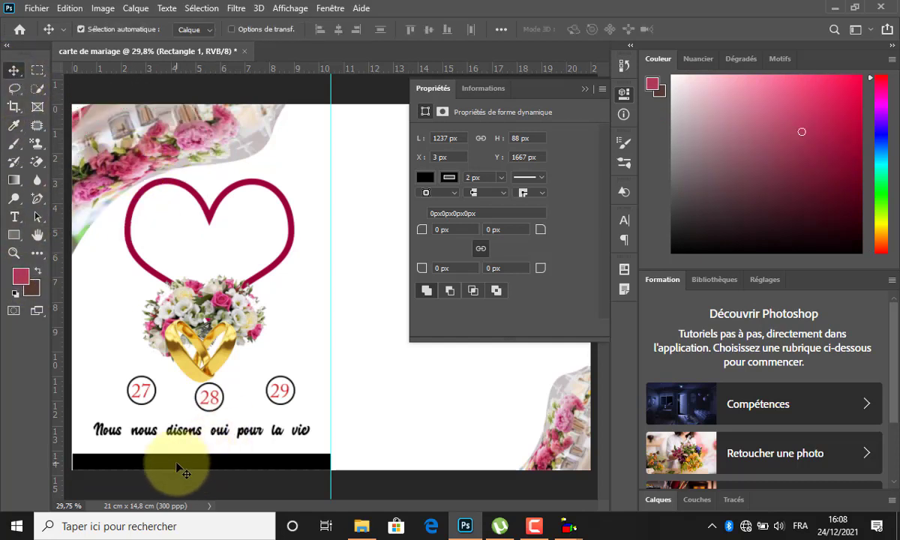
pyautogui.click(14, 235)
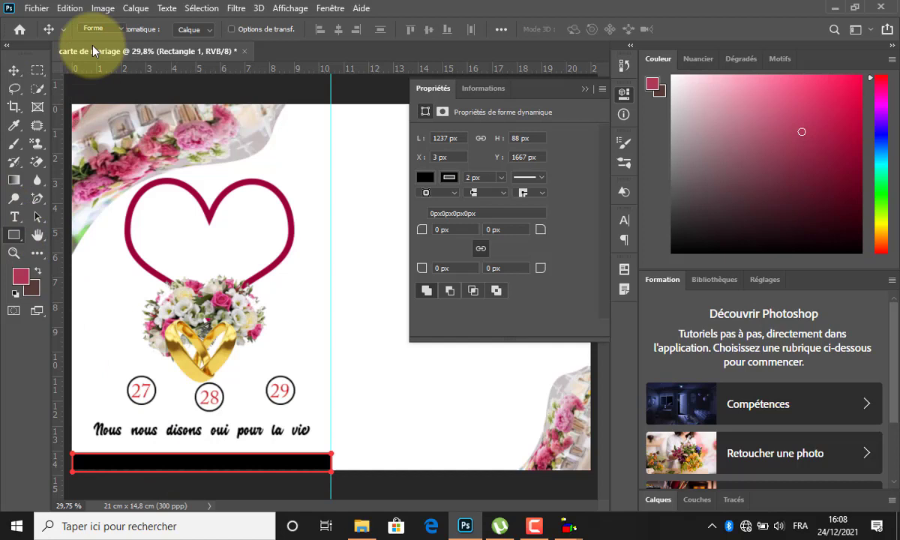
pyautogui.click(164, 29)
pyautogui.click(78, 104)
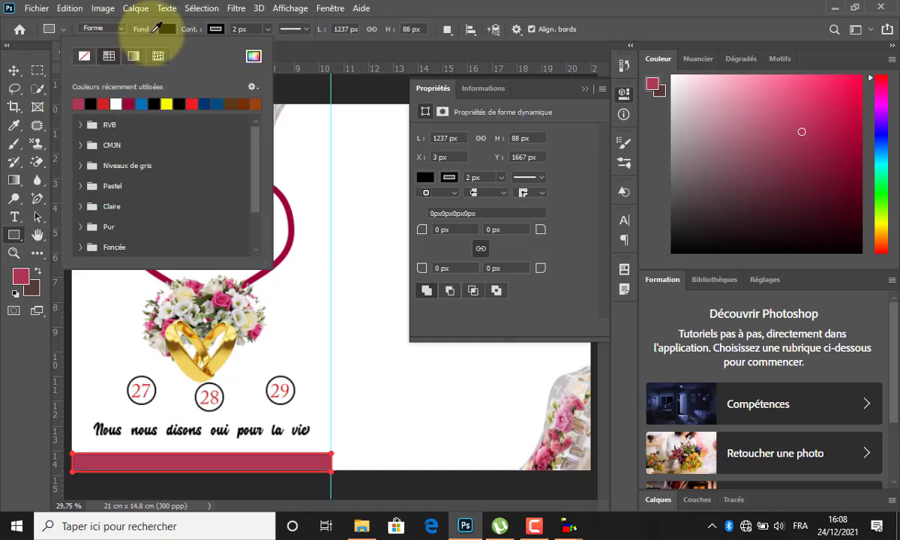
pyautogui.click(164, 30)
pyautogui.click(15, 72)
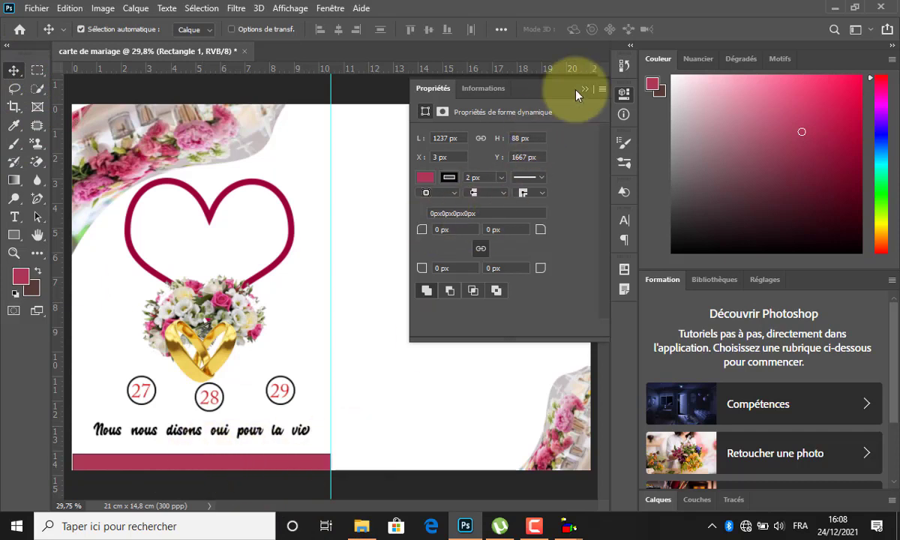
pyautogui.click(240, 269)
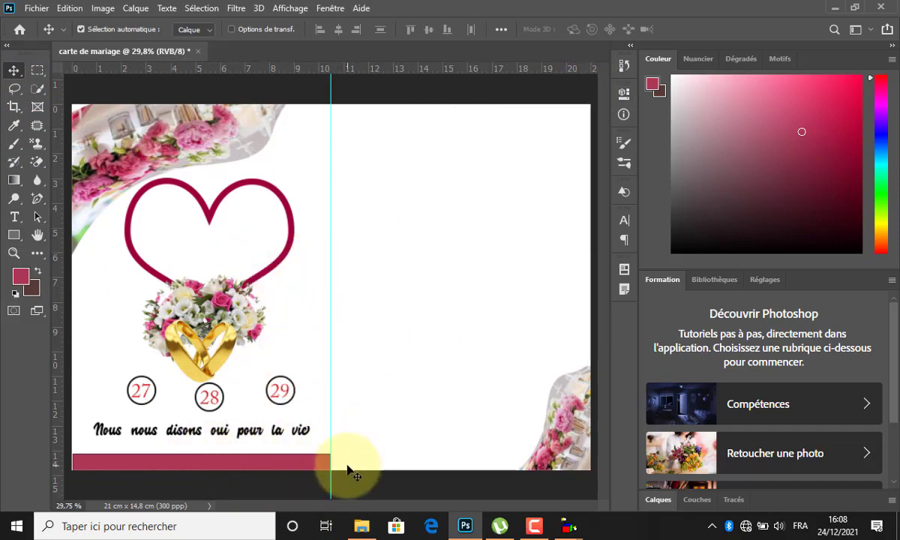
# Switch to File Explorer and place the photos "20210426_144651" and "20210101_212908" from the Images folder into the card
pyautogui.click(362, 525)
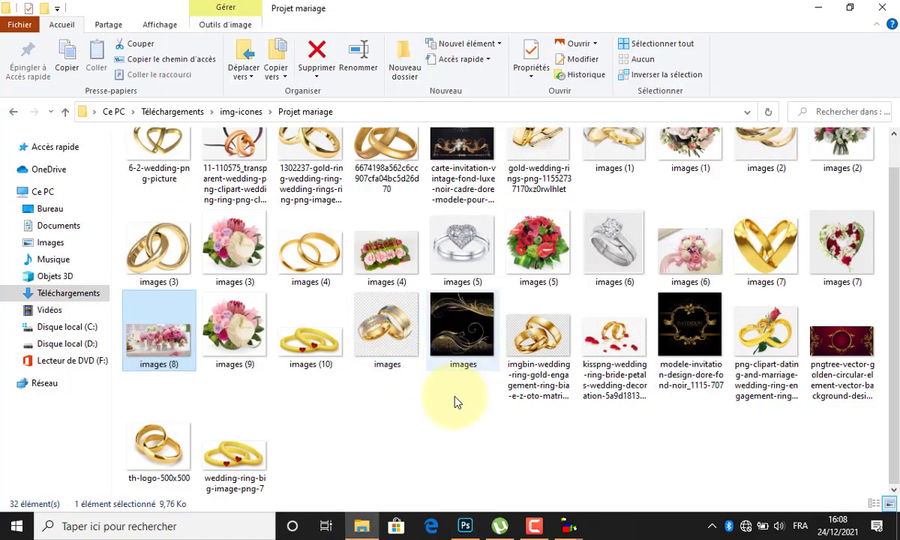
pyautogui.click(50, 242)
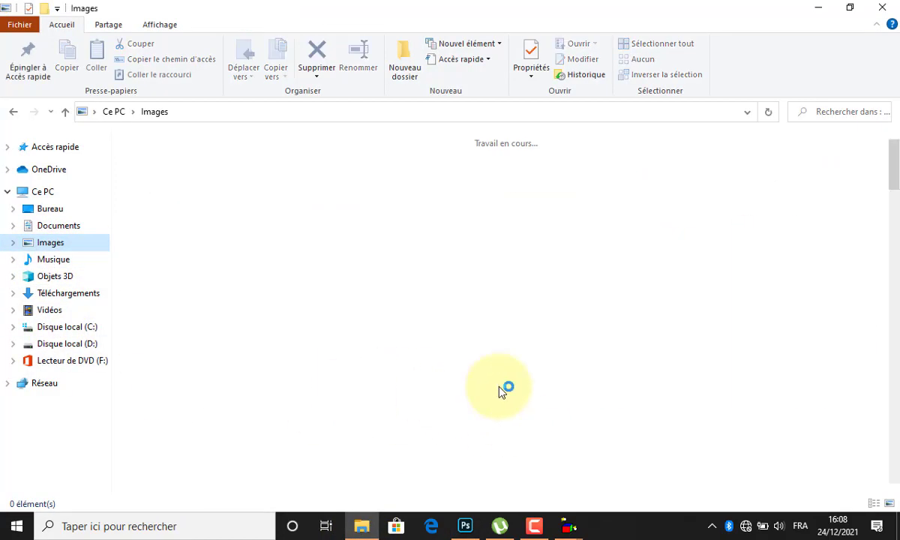
pyautogui.scroll(-2, 649, 465)
pyautogui.scroll(-3, 652, 429)
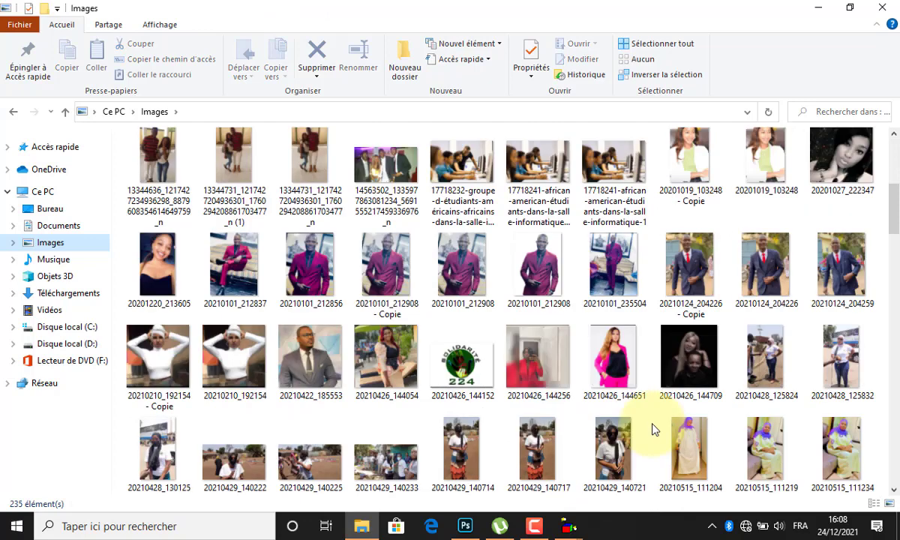
pyautogui.scroll(-4, 652, 429)
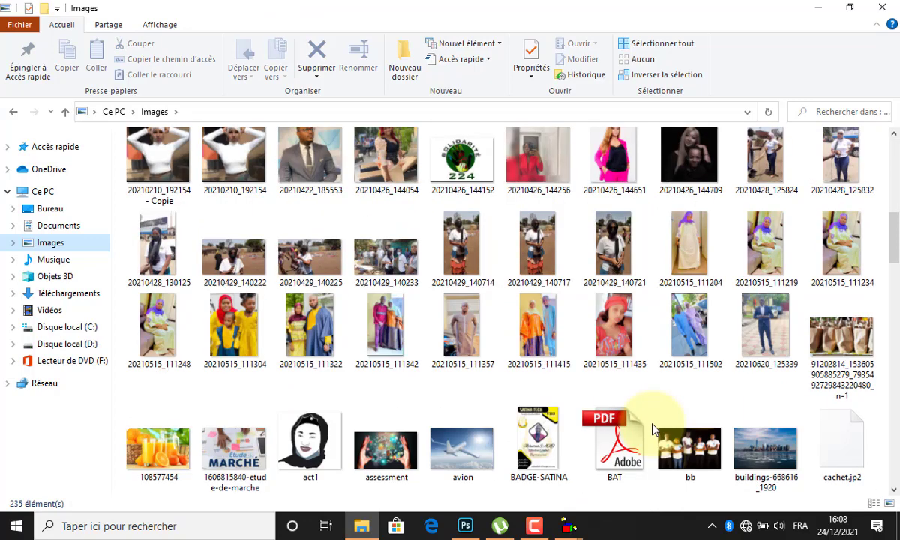
pyautogui.click(609, 178)
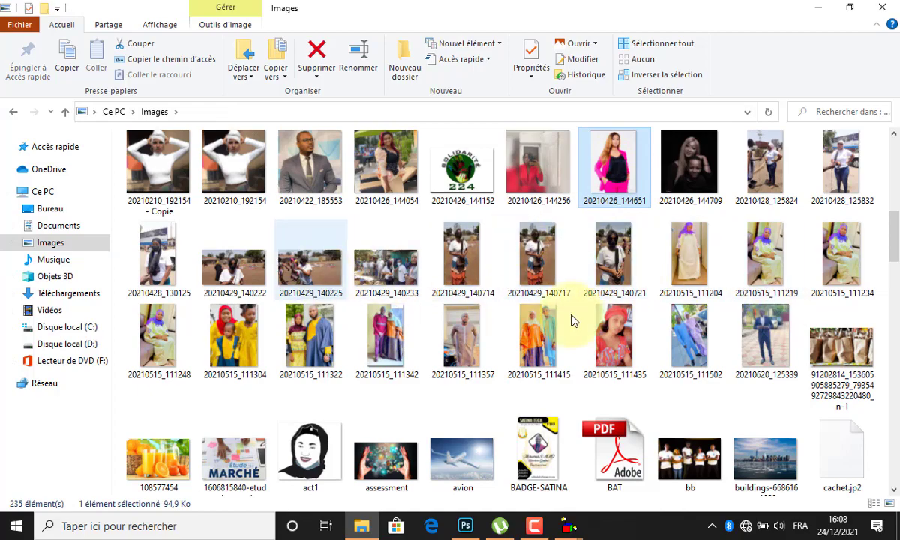
pyautogui.moveTo(893, 242); pyautogui.dragTo(892, 202)
pyautogui.keyDown('ctrl'); pyautogui.click(536, 298); pyautogui.keyUp('ctrl')
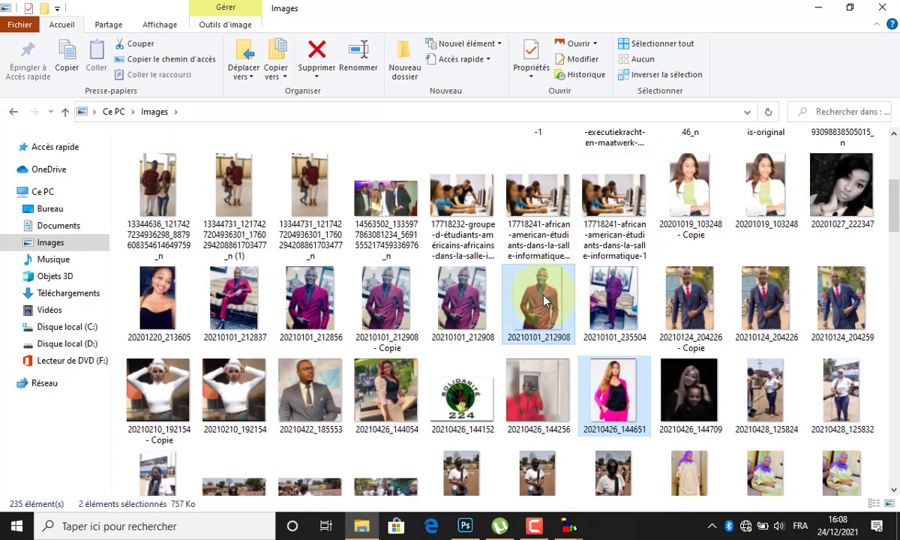
pyautogui.moveTo(536, 298); pyautogui.dragTo(428, 290)
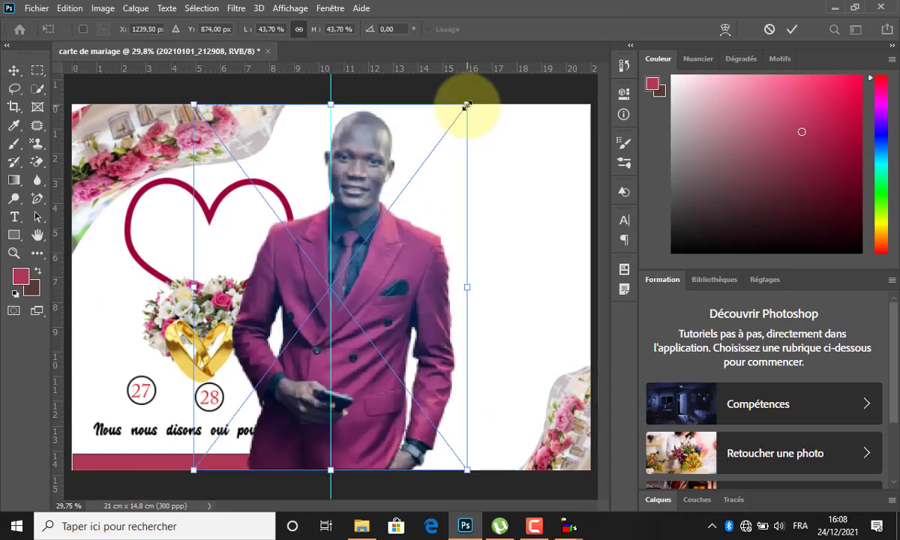
# Shrink the placed photos of the man and the woman to small portraits at the card's centre
pyautogui.moveTo(466, 105); pyautogui.dragTo(397, 271)
pyautogui.click(792, 29)
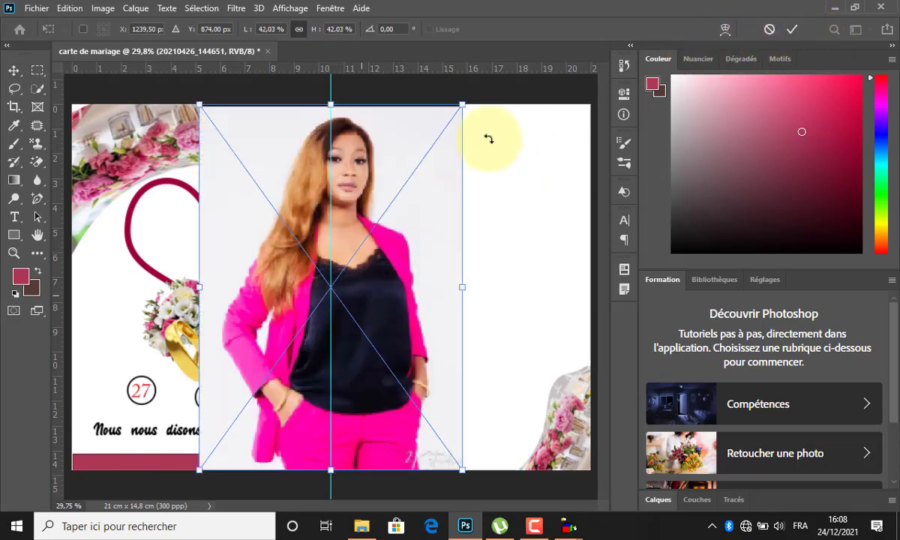
pyautogui.moveTo(429, 149); pyautogui.dragTo(376, 264)
pyautogui.click(789, 30)
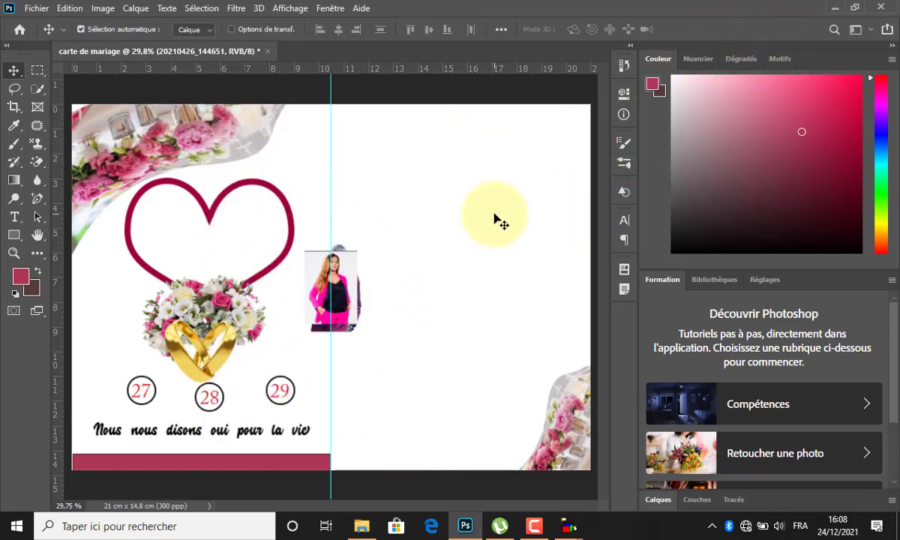
# Position the woman's photo in the left lobe of the heart and the man's photo in the right lobe
pyautogui.moveTo(341, 293); pyautogui.dragTo(175, 243)
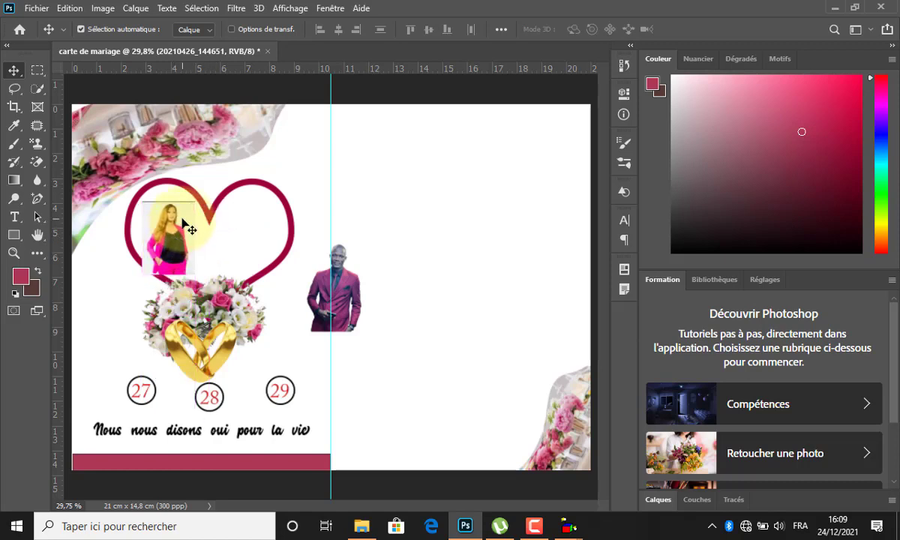
pyautogui.moveTo(360, 313); pyautogui.dragTo(264, 267)
pyautogui.click(182, 257)
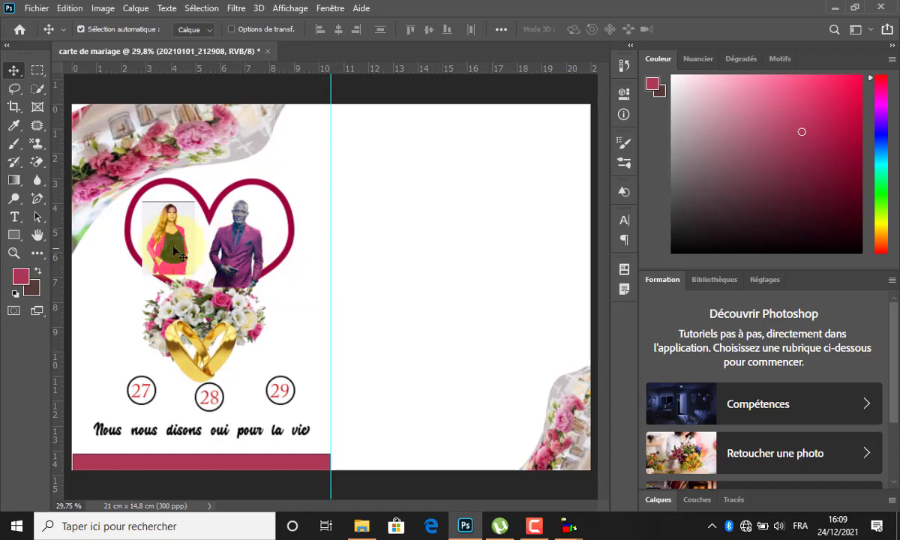
pyautogui.moveTo(178, 257)
pyautogui.mouseDown()
pyautogui.moveTo(193, 271)
pyautogui.moveTo(184, 270)
pyautogui.mouseUp()
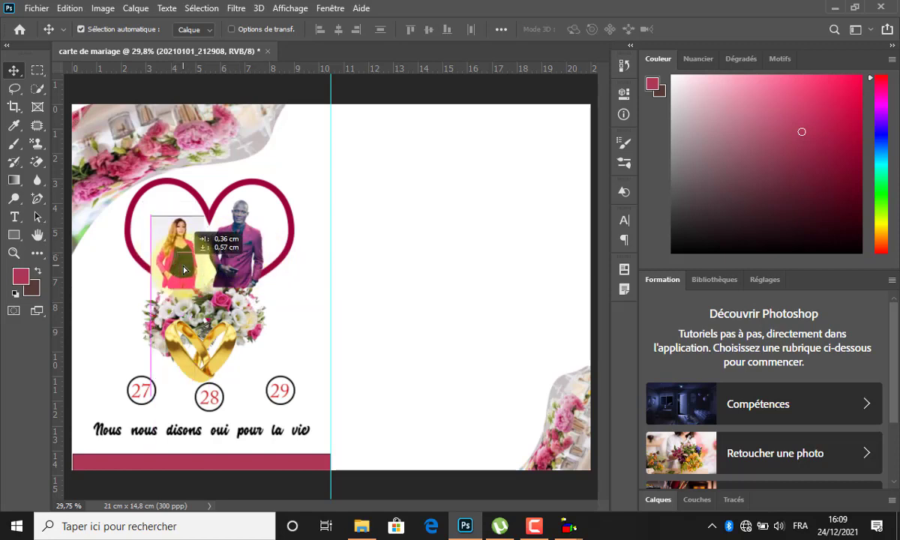
pyautogui.moveTo(238, 251); pyautogui.dragTo(242, 249)
pyautogui.moveTo(175, 245); pyautogui.dragTo(164, 235)
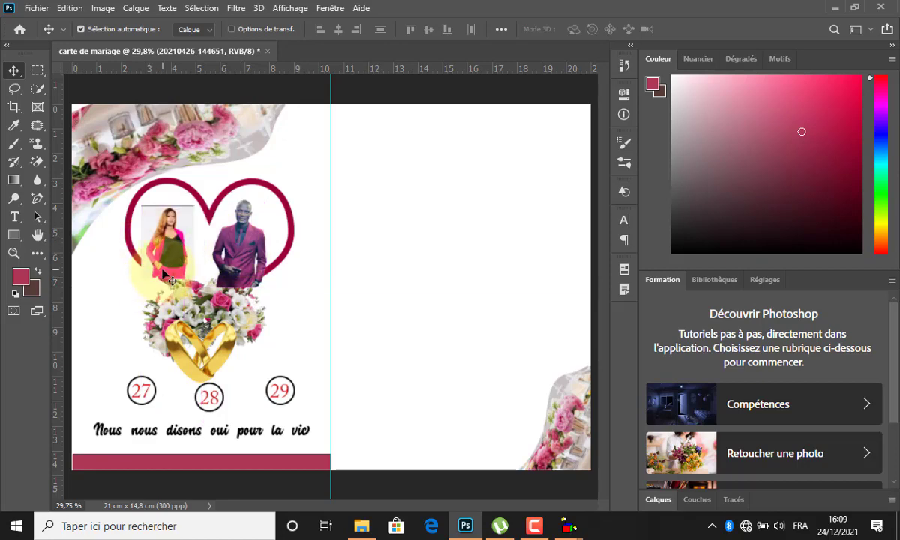
# Rasterize the woman's photo and erase its light background and the dark line above her with the Magic Eraser
pyautogui.scroll(5, 167, 235)
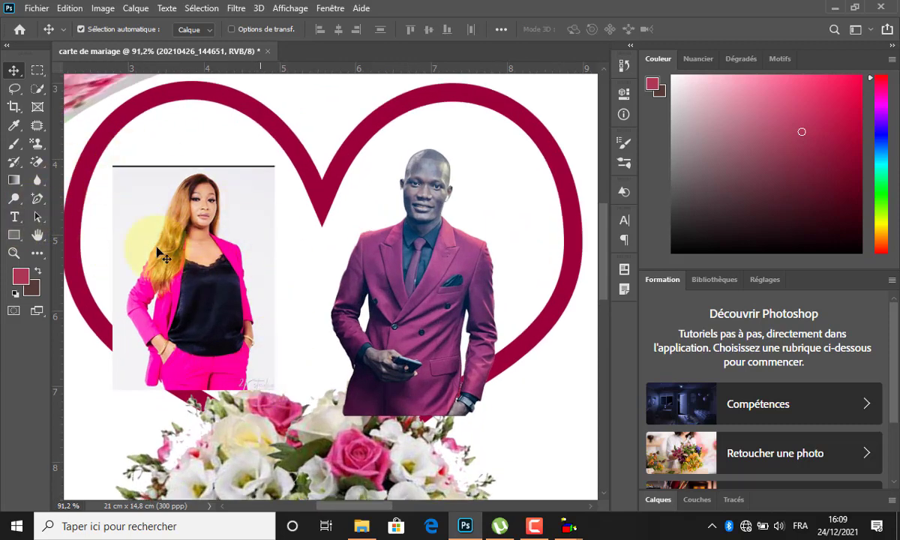
pyautogui.click(37, 161)
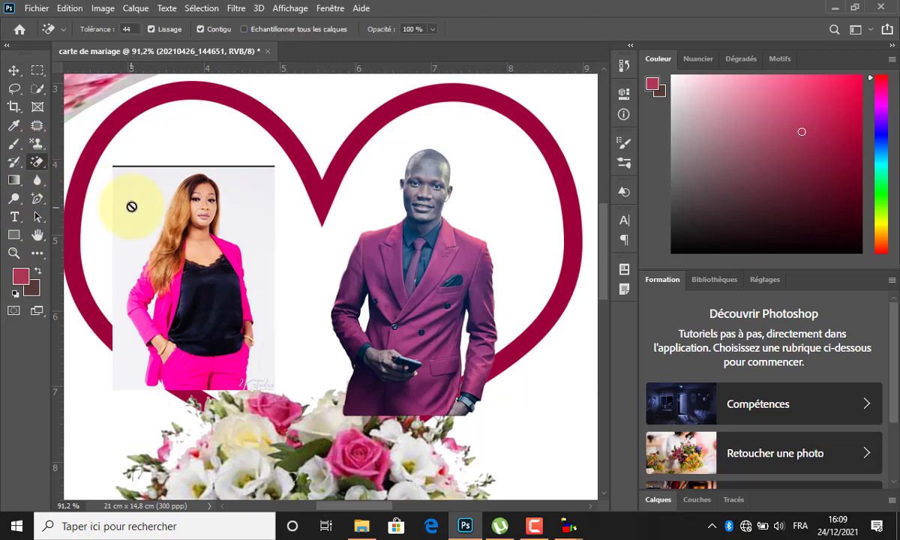
pyautogui.click(131, 206)
pyautogui.press('Return')
pyautogui.click(247, 176)
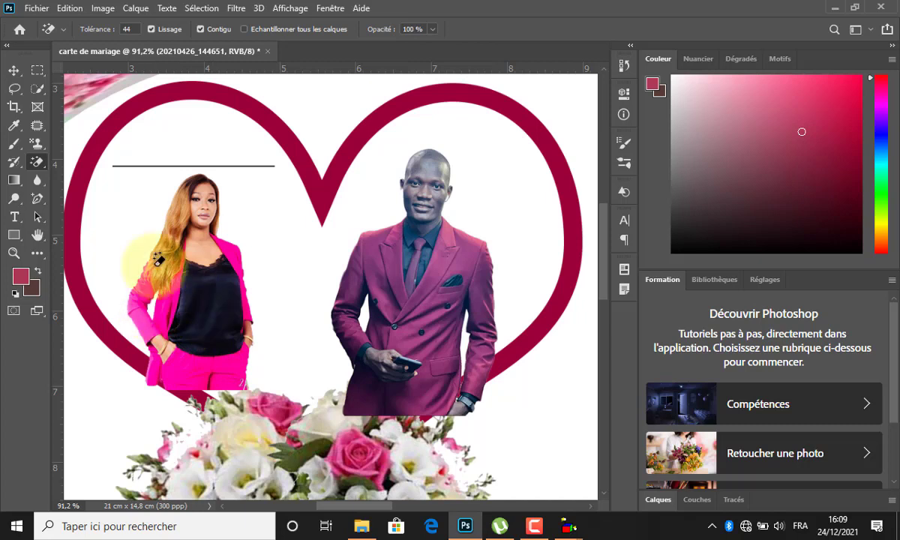
pyautogui.click(15, 72)
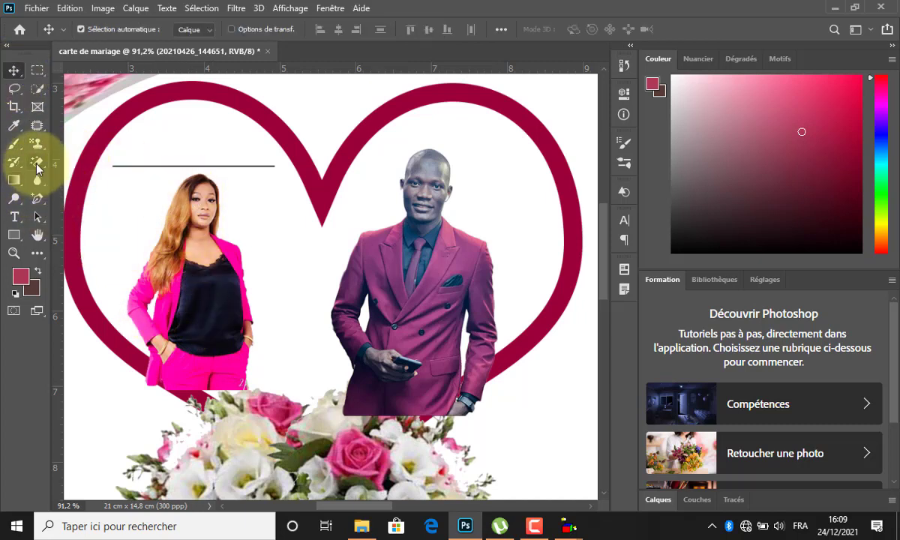
pyautogui.click(36, 164)
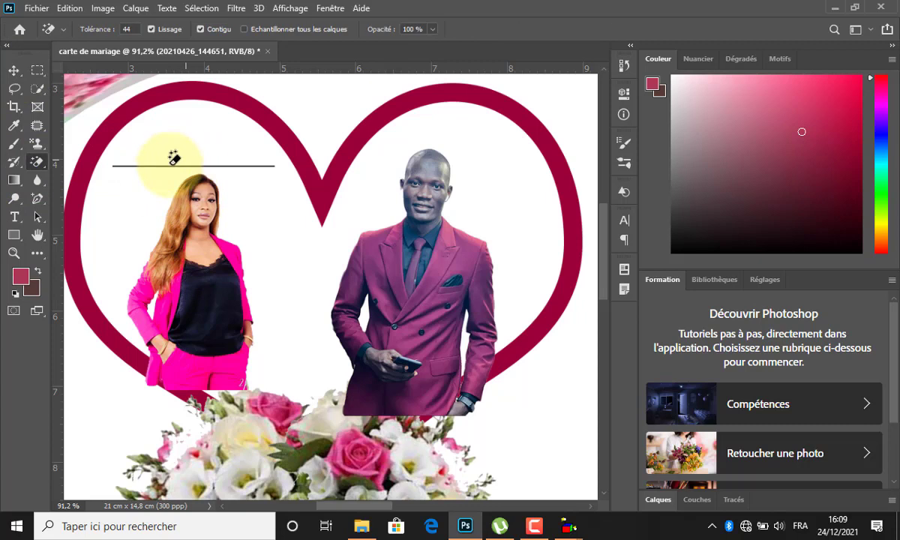
# Enlarge the woman's cutout to about 160 % and place it in the left lobe of the heart
pyautogui.click(15, 72)
pyautogui.moveTo(192, 300)
pyautogui.mouseDown()
pyautogui.moveTo(195, 336)
pyautogui.moveTo(196, 325)
pyautogui.mouseUp()
pyautogui.hotkey('ctrl', 't')
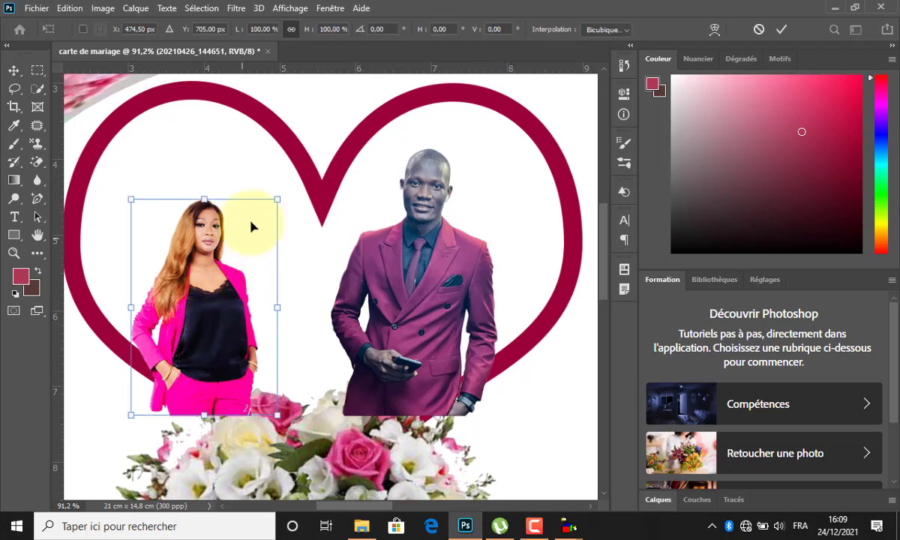
pyautogui.moveTo(277, 200); pyautogui.dragTo(324, 144)
pyautogui.moveTo(213, 352); pyautogui.dragTo(233, 334)
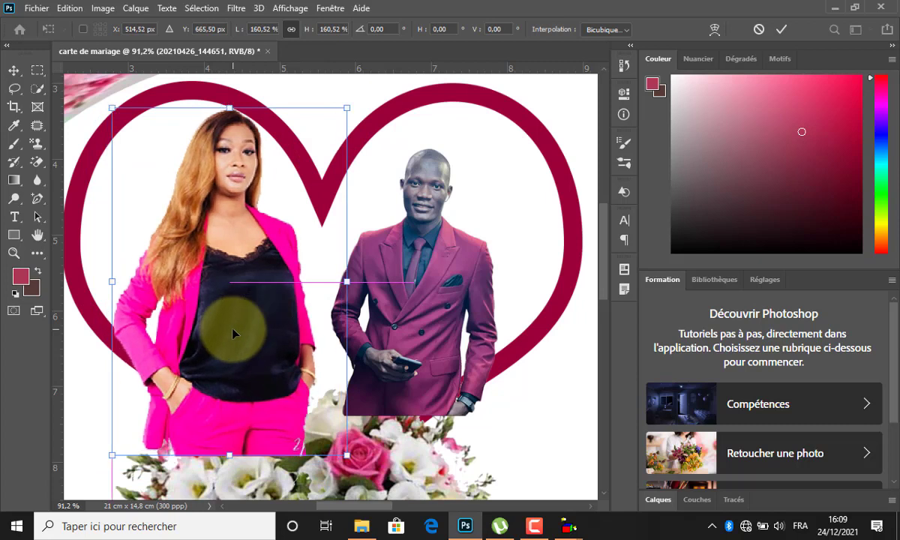
pyautogui.click(781, 29)
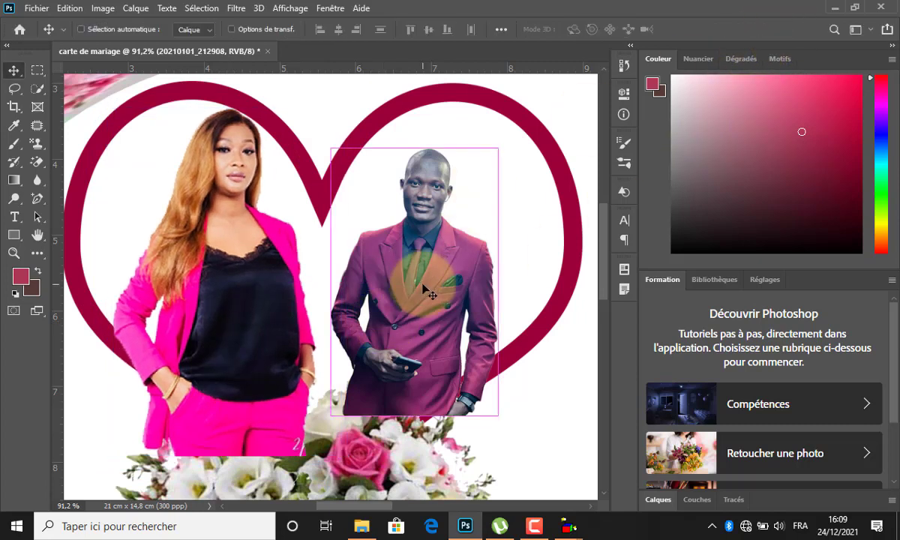
# Enlarge the man's cutout beside the woman to a scale of about 14.5 %
pyautogui.hotkey('ctrl', 't')
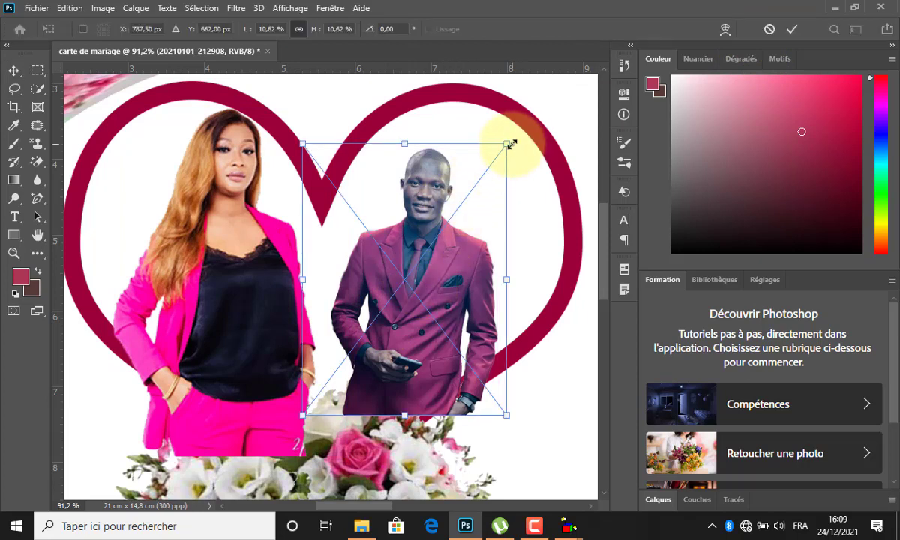
pyautogui.moveTo(511, 144); pyautogui.dragTo(554, 95)
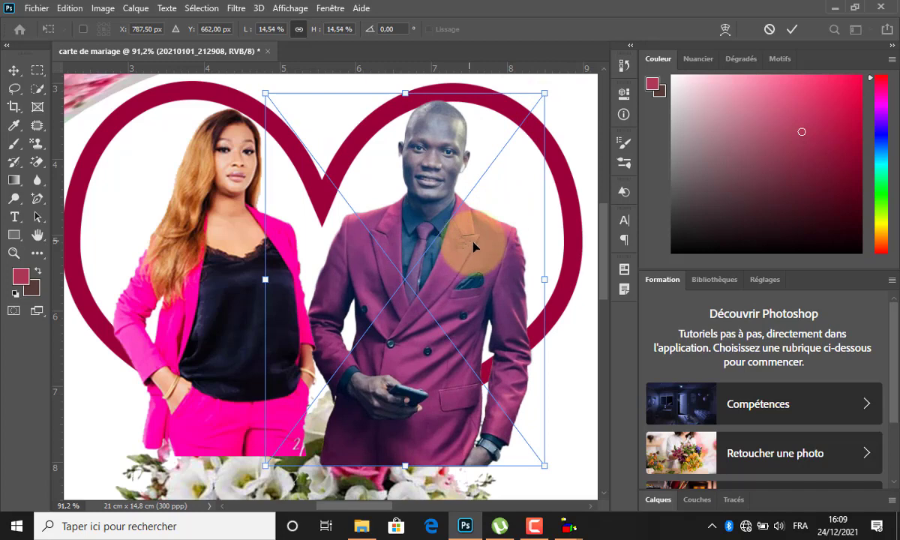
pyautogui.click(791, 28)
pyautogui.scroll(-4, 214, 311)
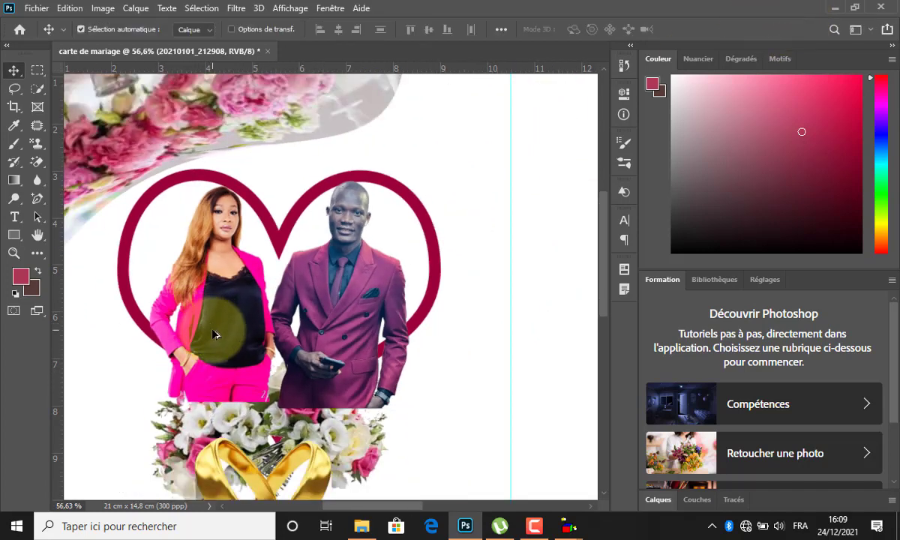
pyautogui.scroll(-1, 193, 343)
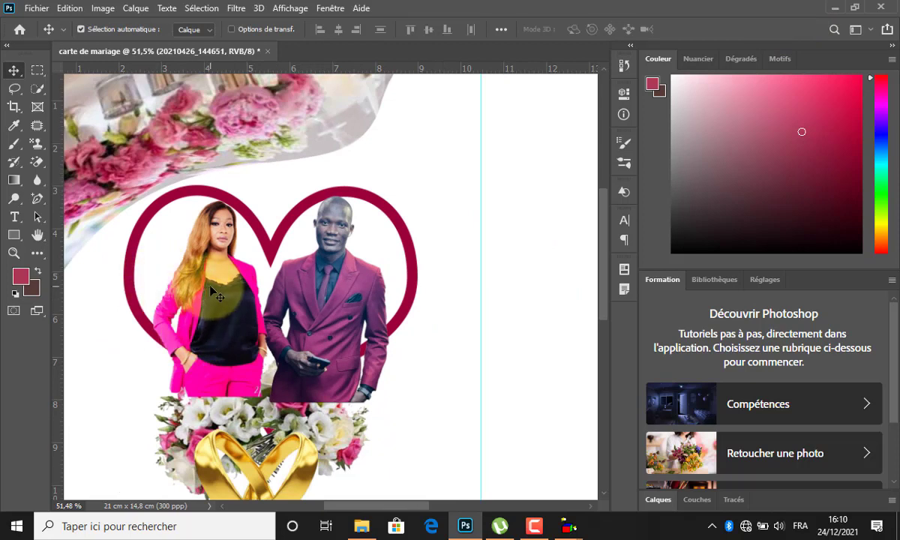
# Move the layers of both portraits behind the bouquet, directly above the heart shape layer
pyautogui.click(658, 499)
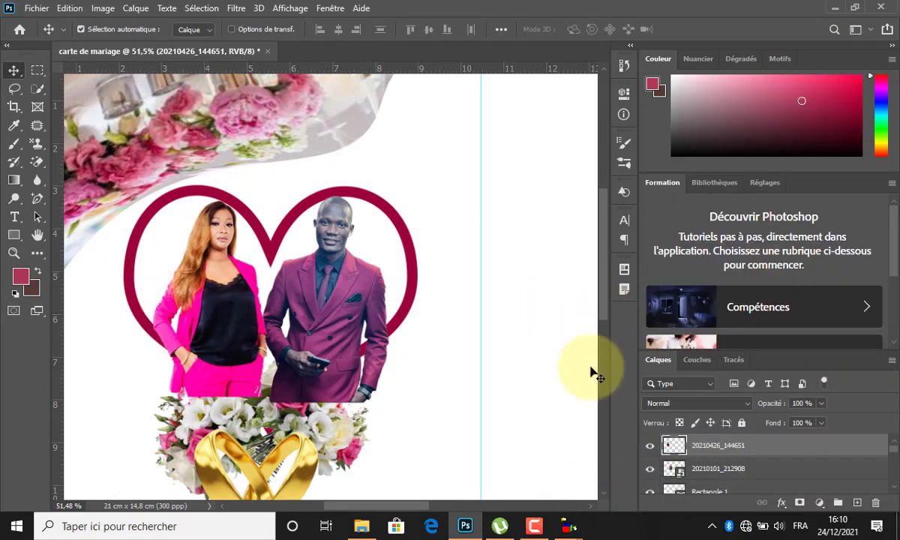
pyautogui.click(145, 320)
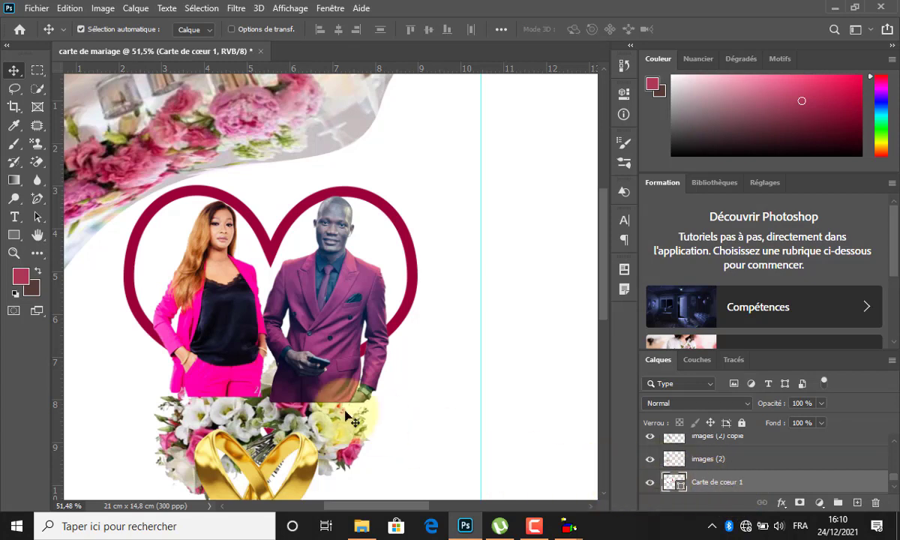
pyautogui.click(221, 346)
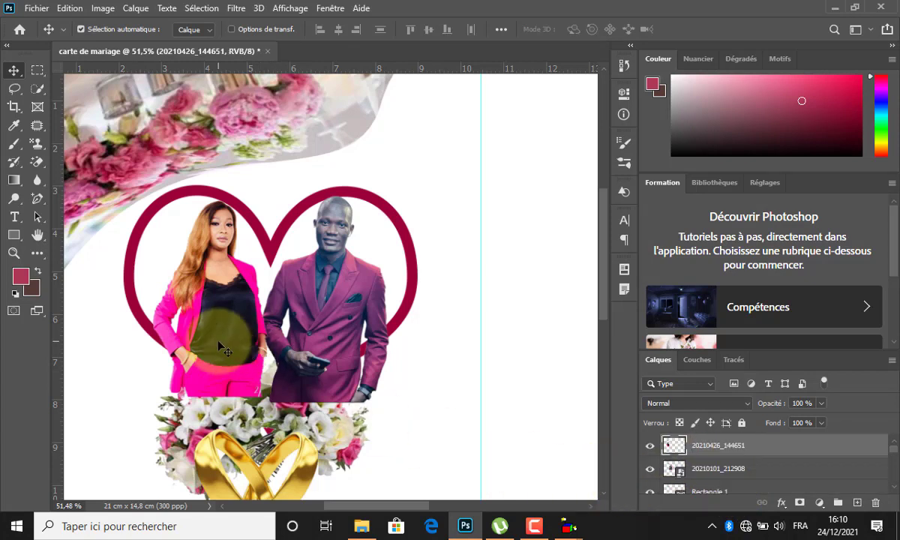
pyautogui.keyDown('shift'); pyautogui.click(744, 466); pyautogui.keyUp('shift')
pyautogui.moveTo(743, 456); pyautogui.dragTo(723, 485)
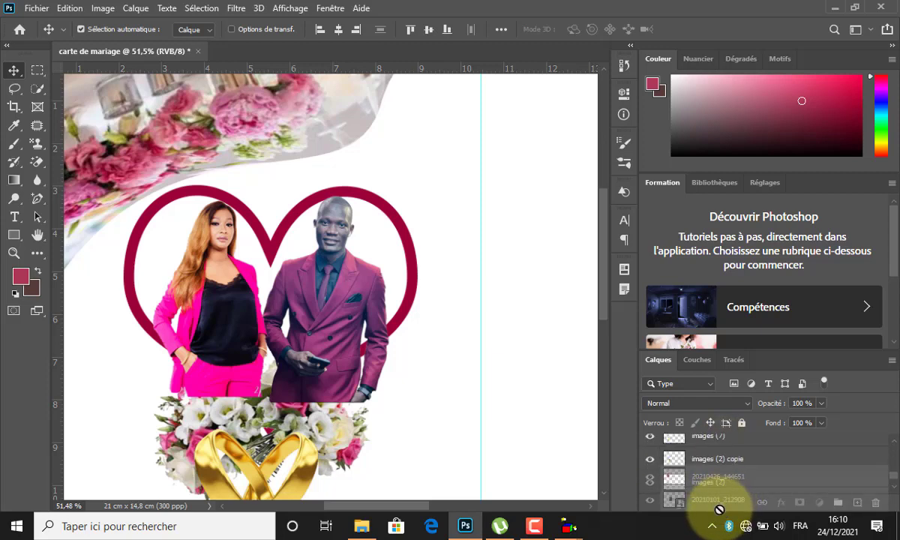
pyautogui.moveTo(720, 507); pyautogui.dragTo(722, 450)
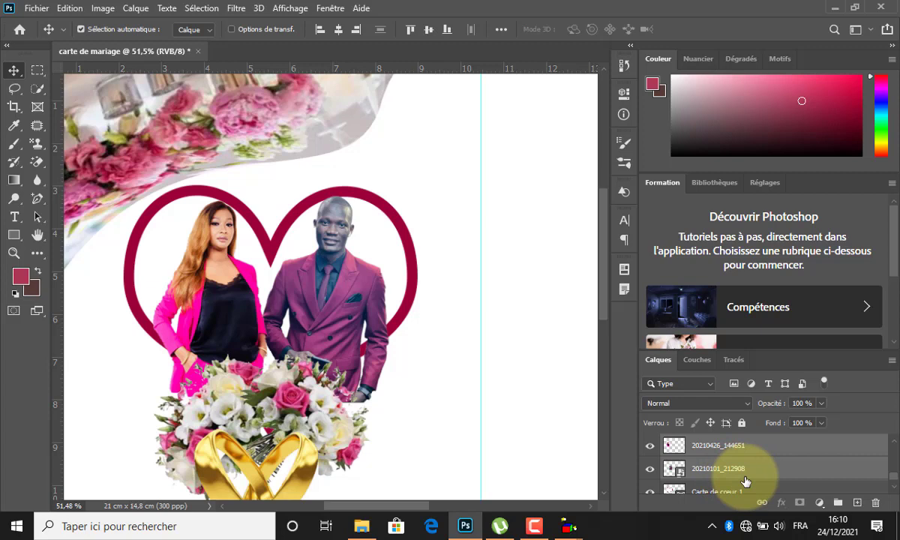
# Clip both portrait layers to the heart shape with a clipping mask
pyautogui.hotkey('ctrl', 'alt', 'g')
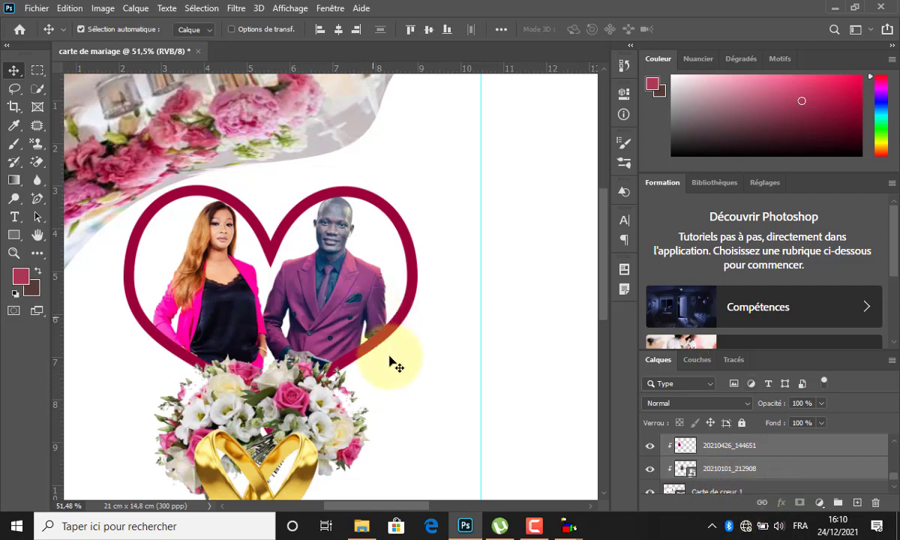
pyautogui.scroll(-2, 225, 330)
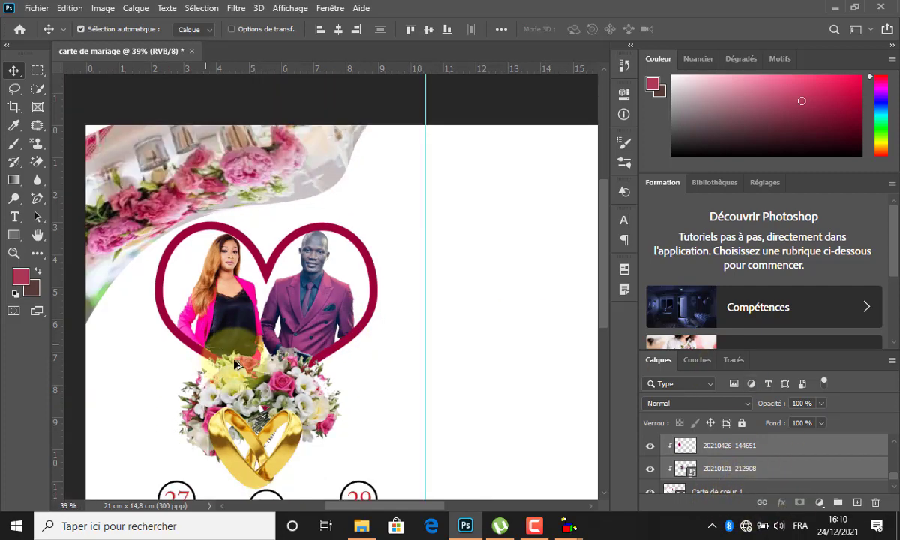
pyautogui.scroll(-1, 241, 368)
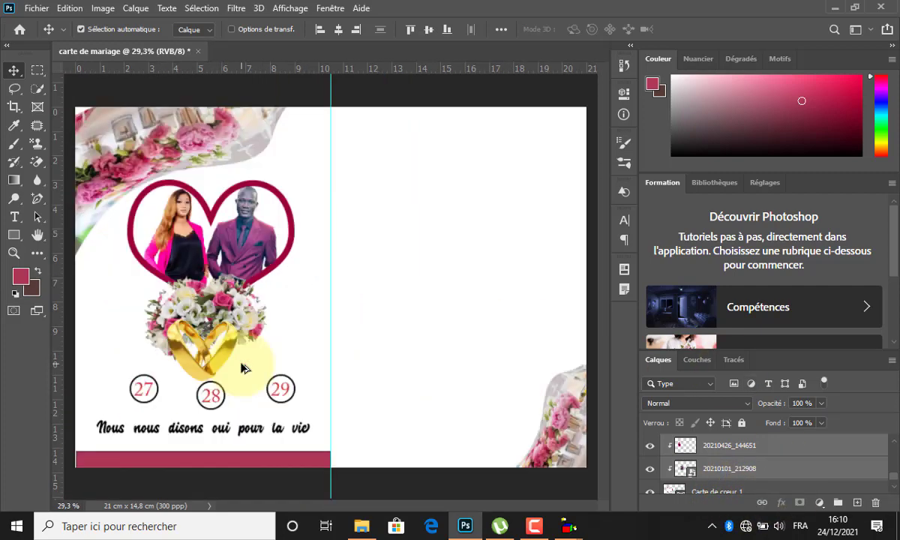
pyautogui.scroll(-1, 241, 367)
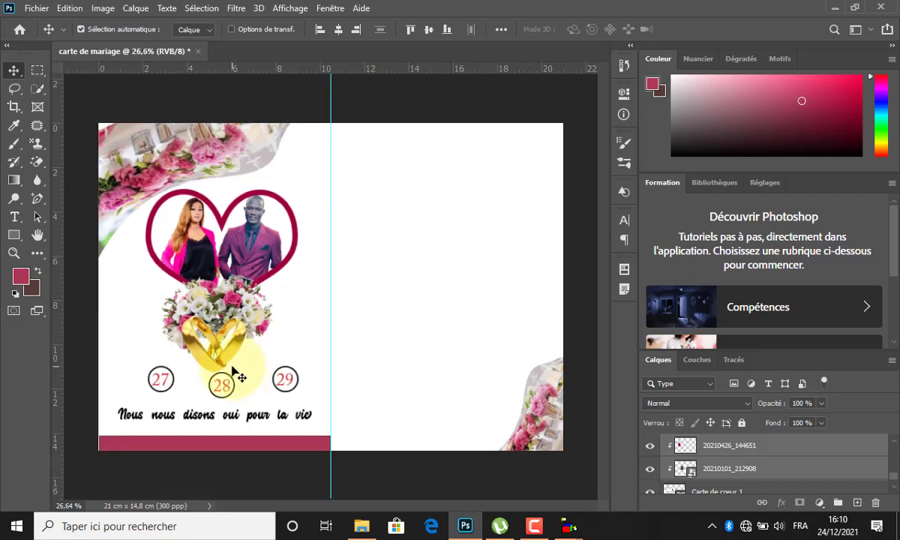
# Duplicate the gold rings onto the card's centre guide beside the heart and scale the copy to about 77 %
pyautogui.click(235, 362)
pyautogui.moveTo(229, 354); pyautogui.dragTo(346, 305)
pyautogui.hotkey('ctrl', 't')
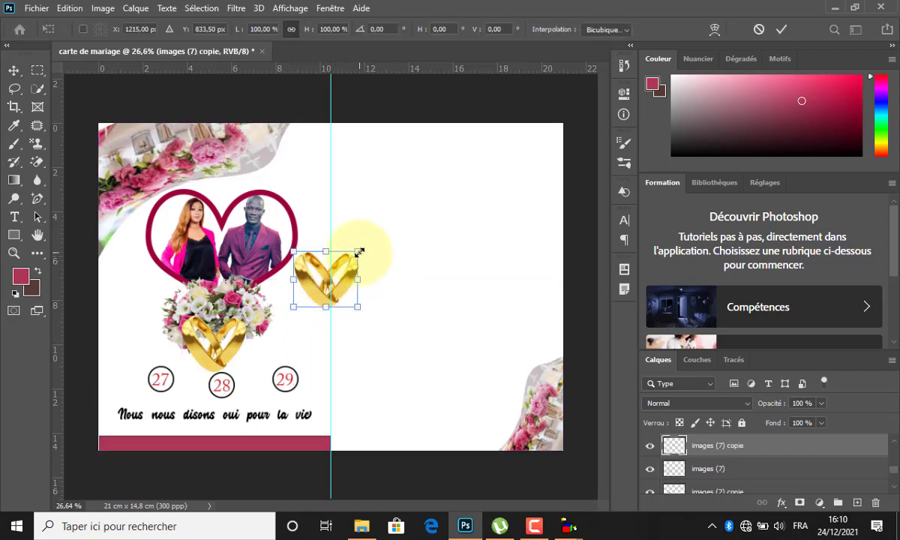
pyautogui.moveTo(359, 252); pyautogui.dragTo(352, 257)
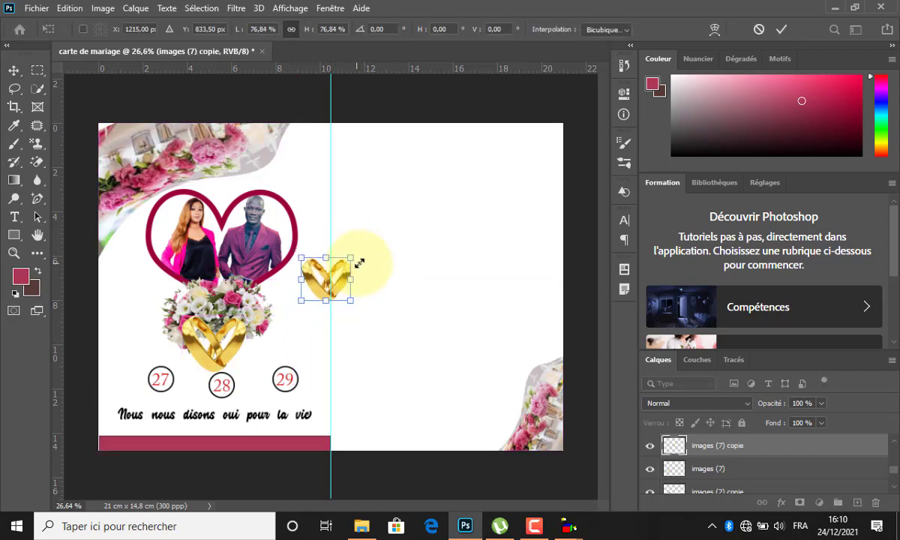
pyautogui.click(375, 338)
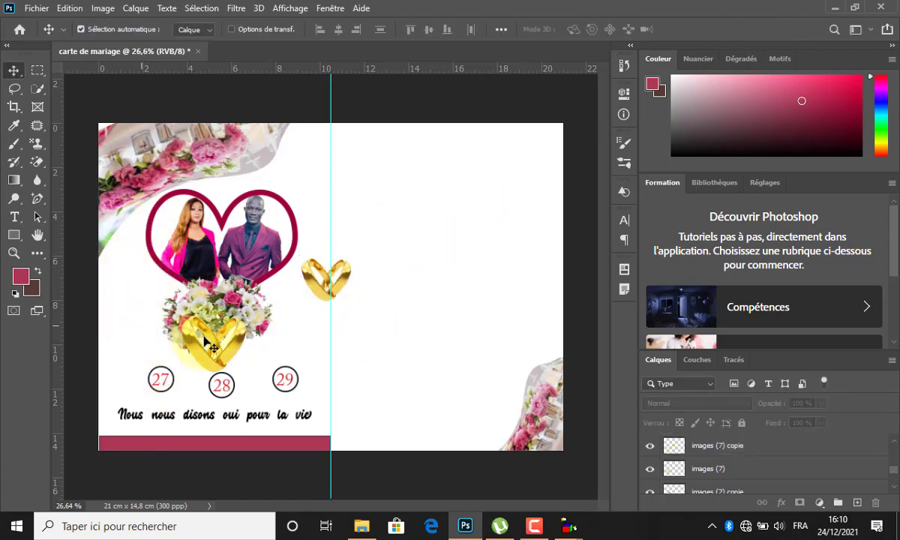
# Duplicate the bouquet and enlarge the copy to about 424 % so that it covers the card's left half
pyautogui.click(235, 298)
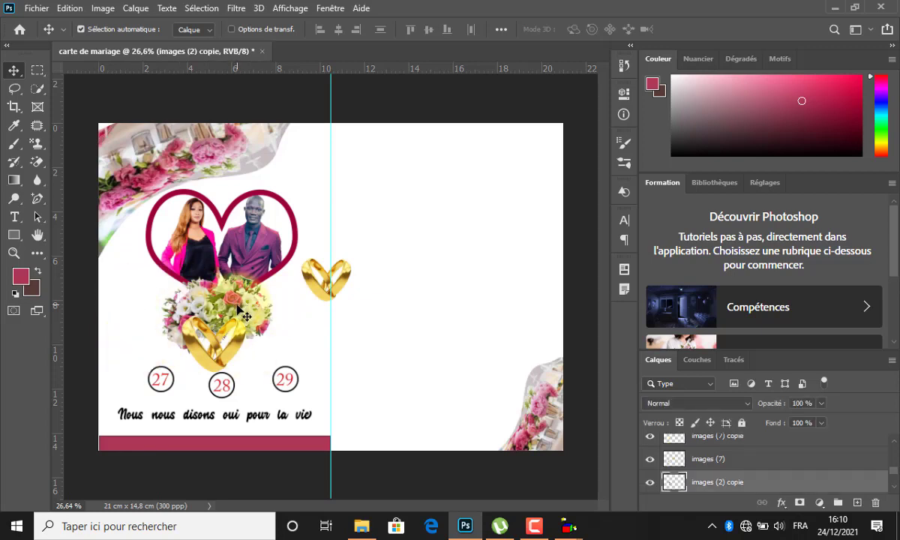
pyautogui.moveTo(238, 309); pyautogui.dragTo(246, 347)
pyautogui.hotkey('ctrl', 't')
pyautogui.moveTo(273, 313); pyautogui.dragTo(384, 212)
pyautogui.moveTo(246, 283); pyautogui.dragTo(223, 230)
pyautogui.click(784, 31)
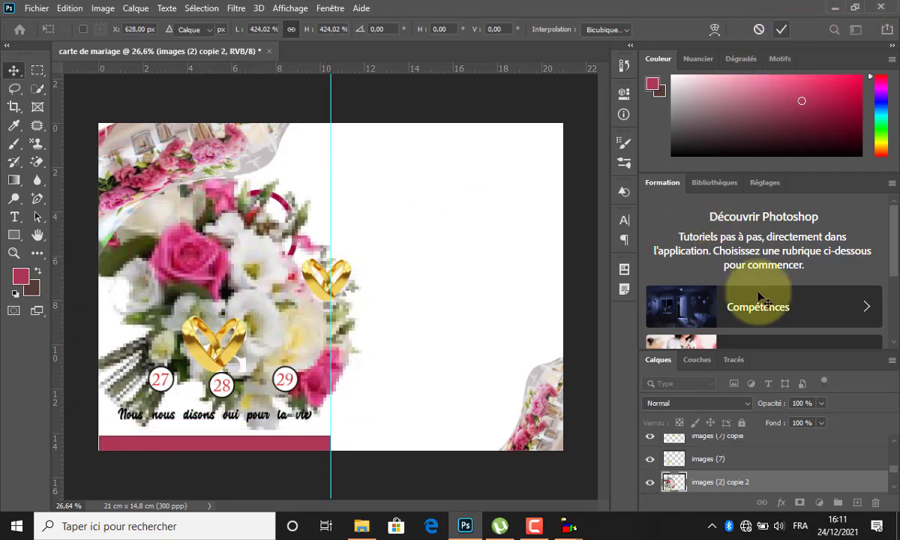
# Move the enlarged bouquet copy directly above the background layer and set its opacity to 22 %
pyautogui.moveTo(737, 469); pyautogui.dragTo(724, 428)
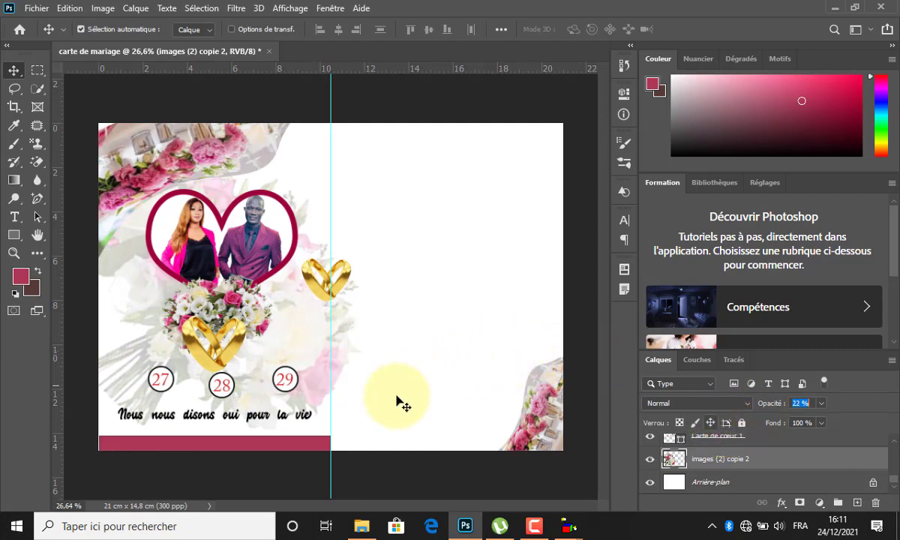
pyautogui.click(429, 416)
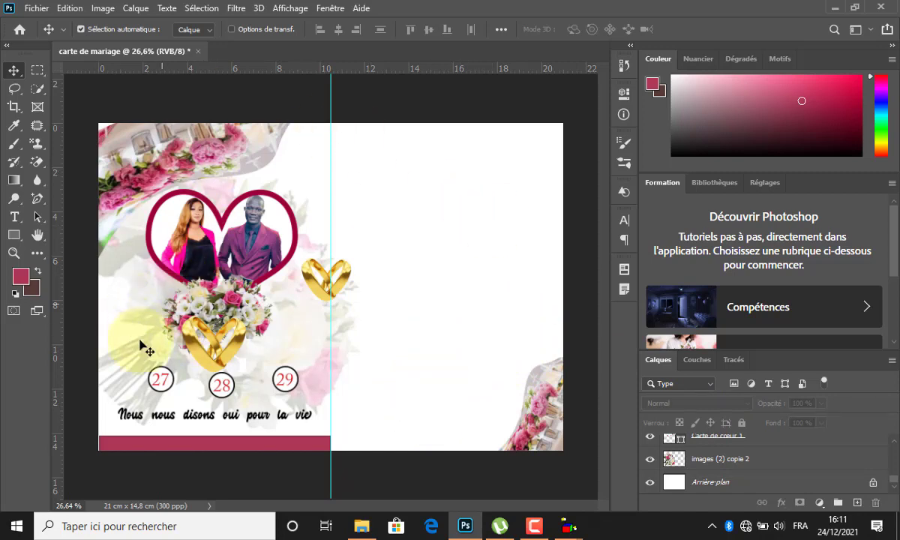
pyautogui.click(312, 415)
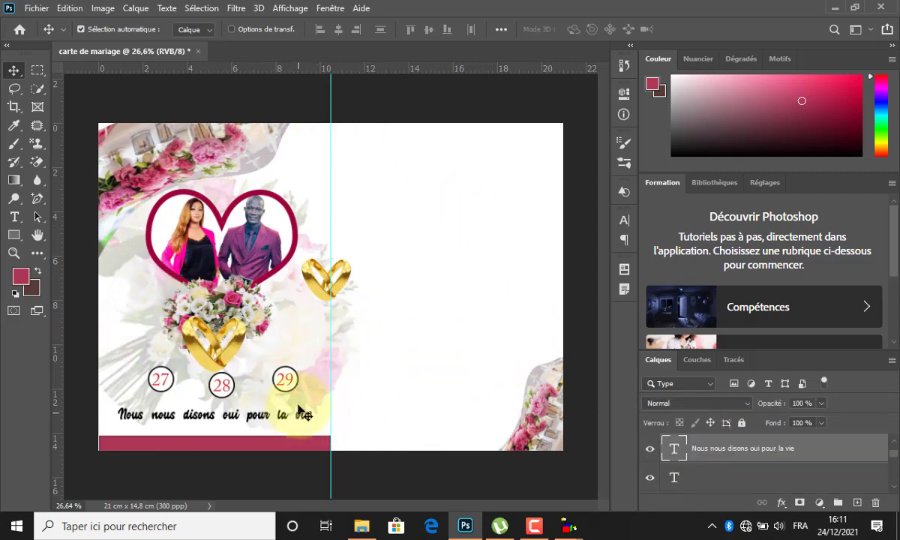
pyautogui.click(429, 177)
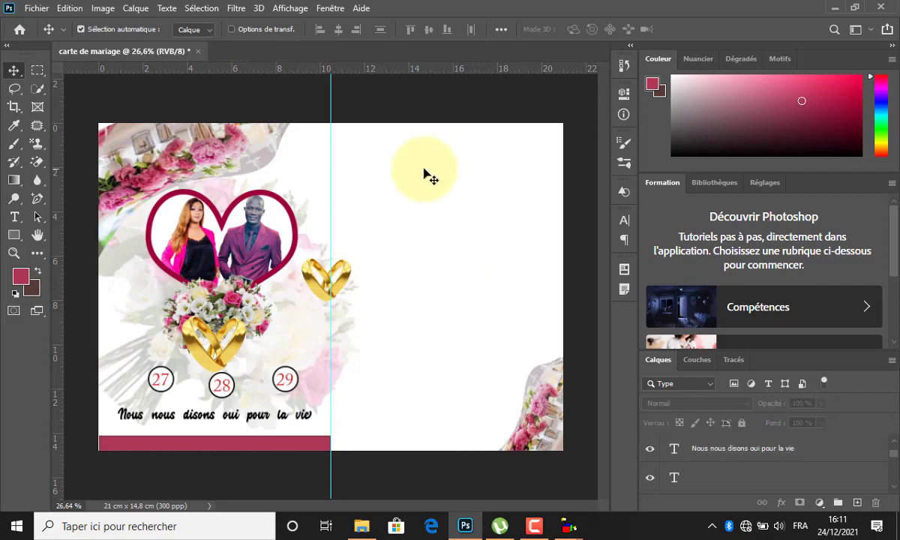
# Switch to File Explorer and open the Projet mariage folder inside img-icones in Téléchargements
pyautogui.click(372, 524)
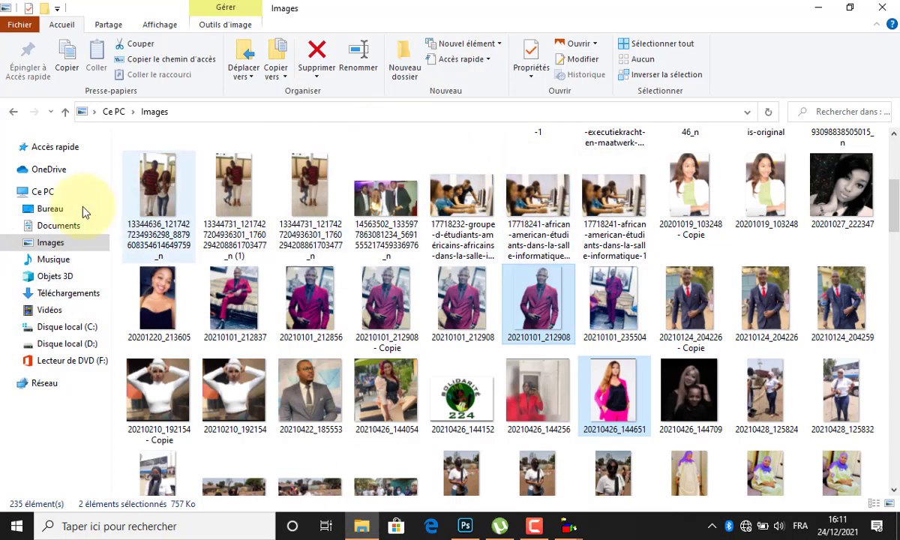
pyautogui.click(75, 293)
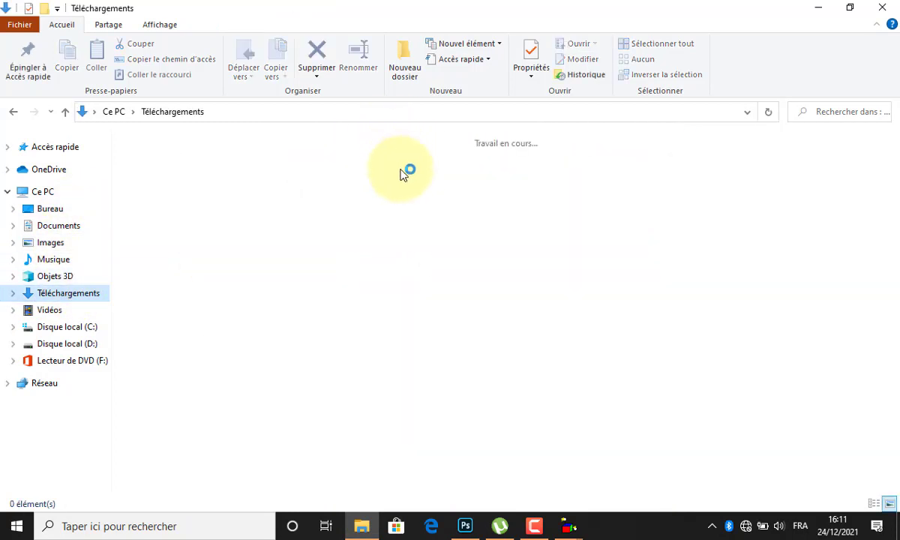
pyautogui.click(688, 191)
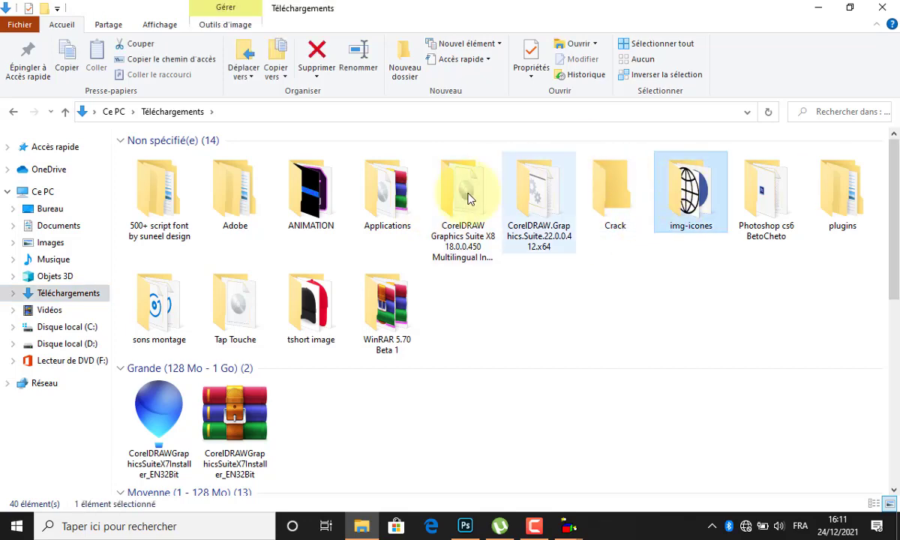
pyautogui.press('Return')
pyautogui.click(320, 188)
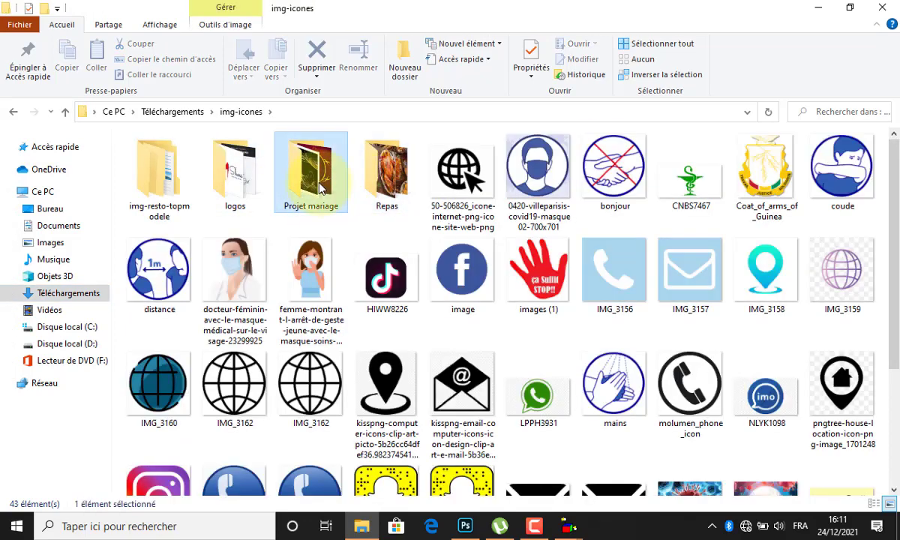
pyautogui.doubleClick(321, 187)
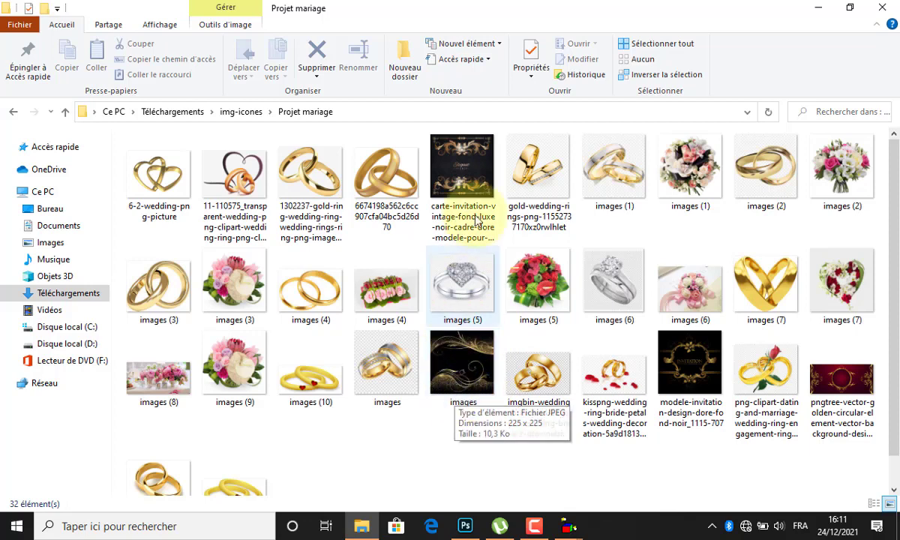
# Place the black picture with gold swirls from Projet mariage into the Photoshop card, positioned on its right half
pyautogui.click(438, 142)
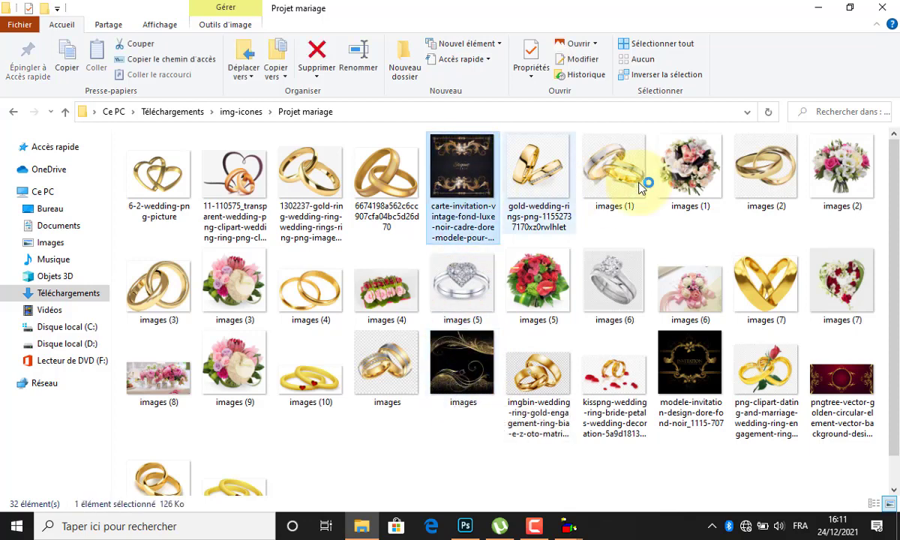
pyautogui.click(465, 394)
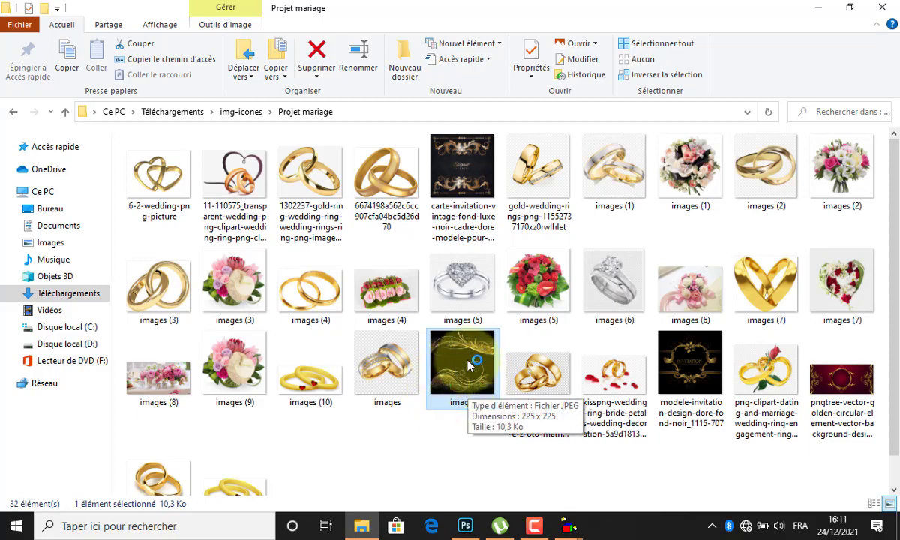
pyautogui.moveTo(463, 382); pyautogui.dragTo(467, 536)
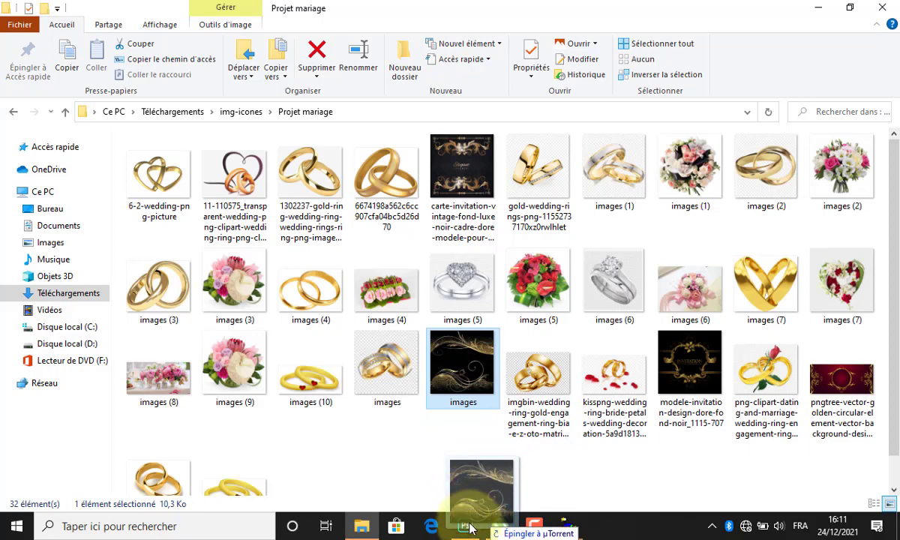
pyautogui.moveTo(462, 432); pyautogui.dragTo(456, 373)
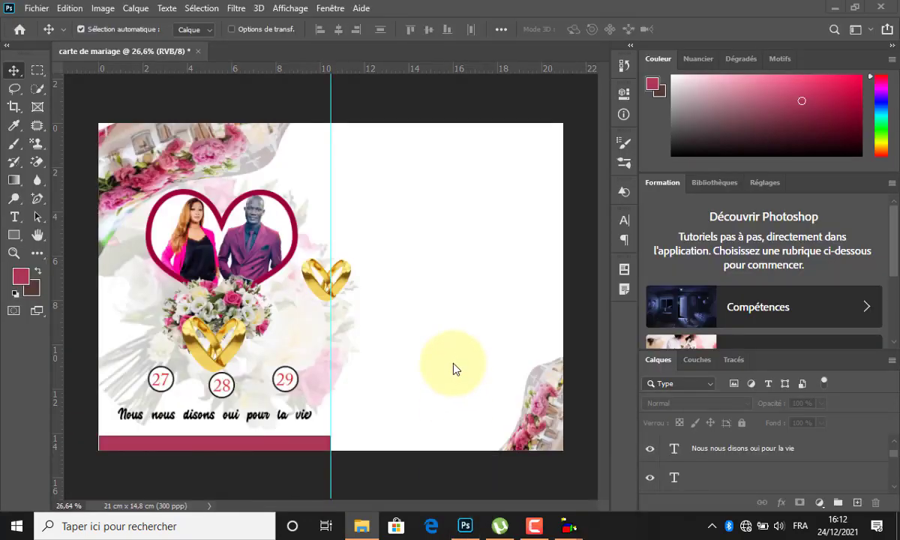
pyautogui.click(396, 345)
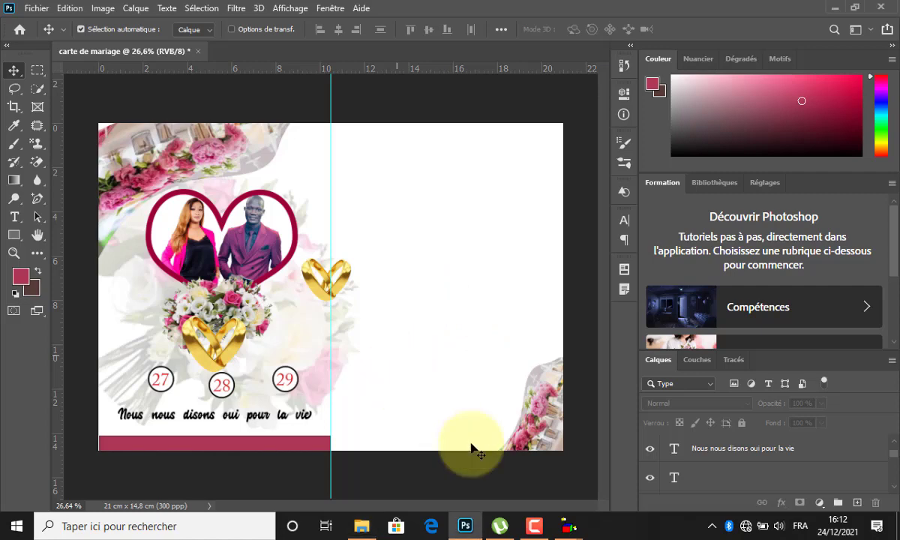
pyautogui.moveTo(532, 529); pyautogui.dragTo(299, 216)
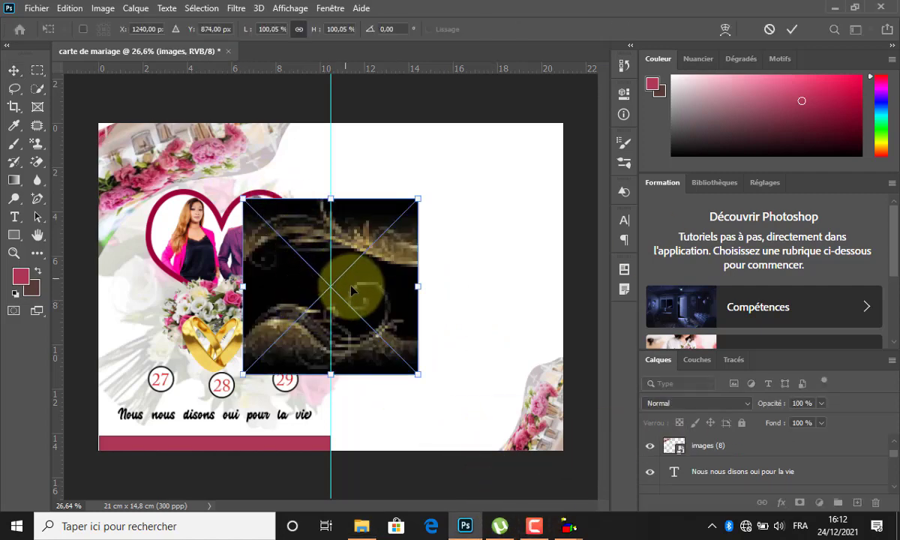
pyautogui.moveTo(358, 245); pyautogui.dragTo(475, 237)
pyautogui.click(791, 28)
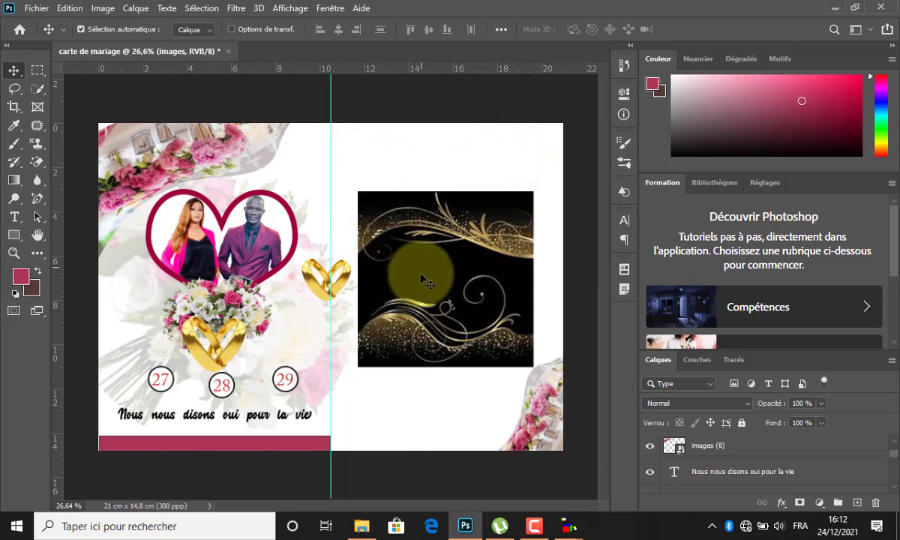
# Erase the black background between the upper and lower gold swirls with the Magic Eraser
pyautogui.click(39, 162)
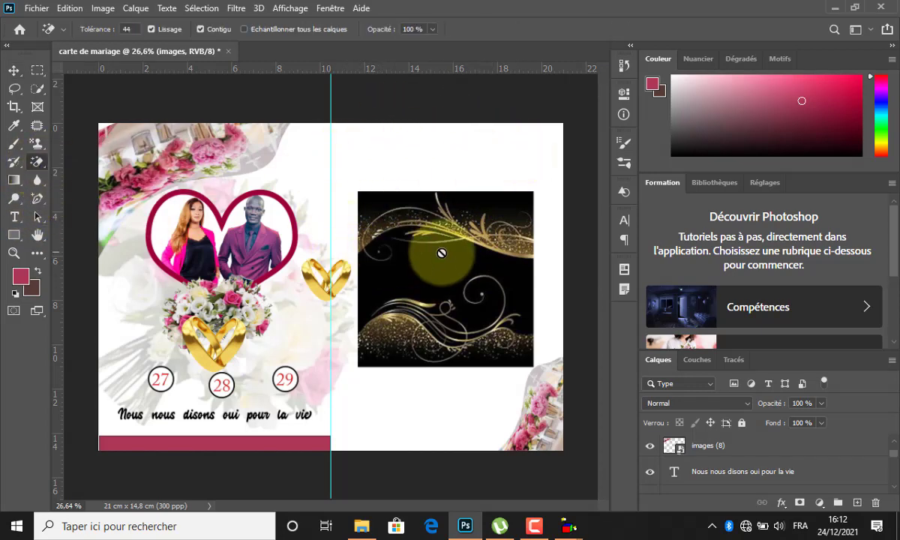
pyautogui.click(440, 259)
pyautogui.click(424, 213)
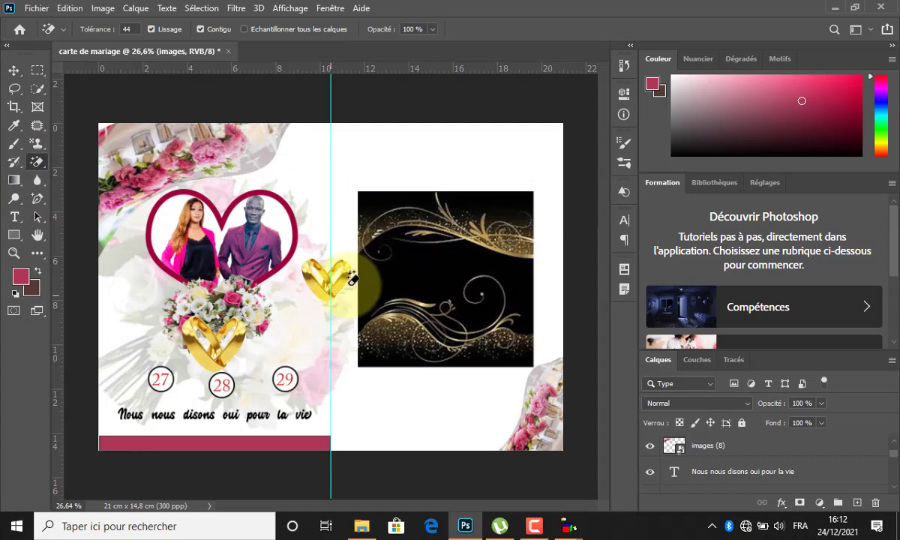
pyautogui.click(417, 259)
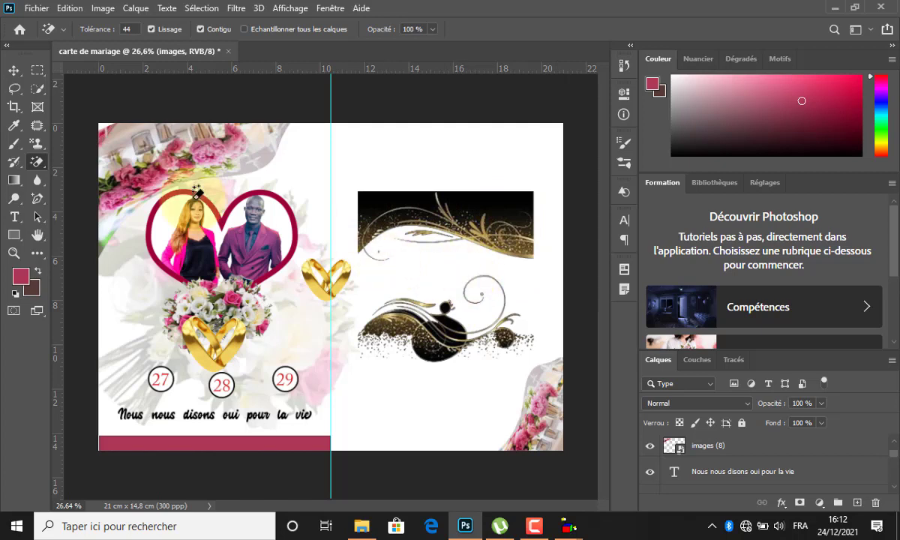
# Copy the upper gold swirl band to a new layer, move the copy towards the card's top and the original picture down
pyautogui.click(14, 70)
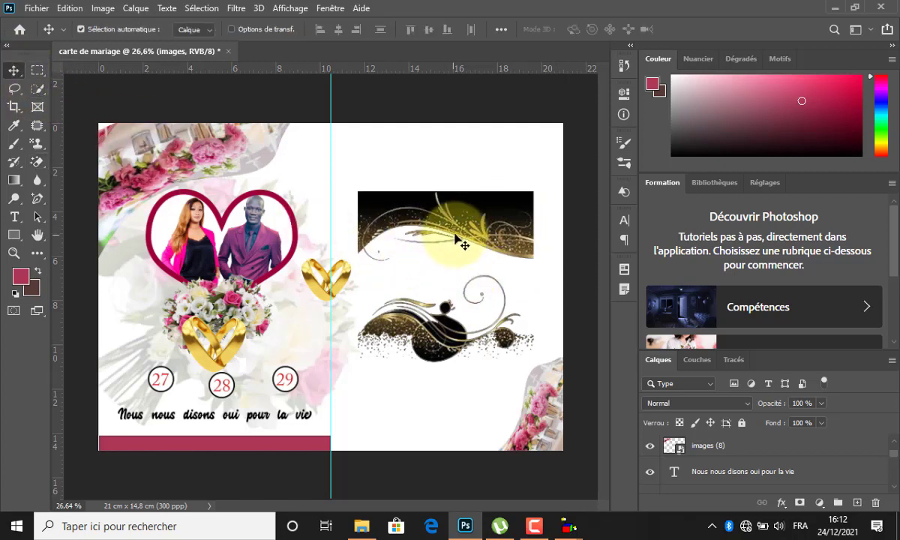
pyautogui.moveTo(410, 215); pyautogui.dragTo(410, 209)
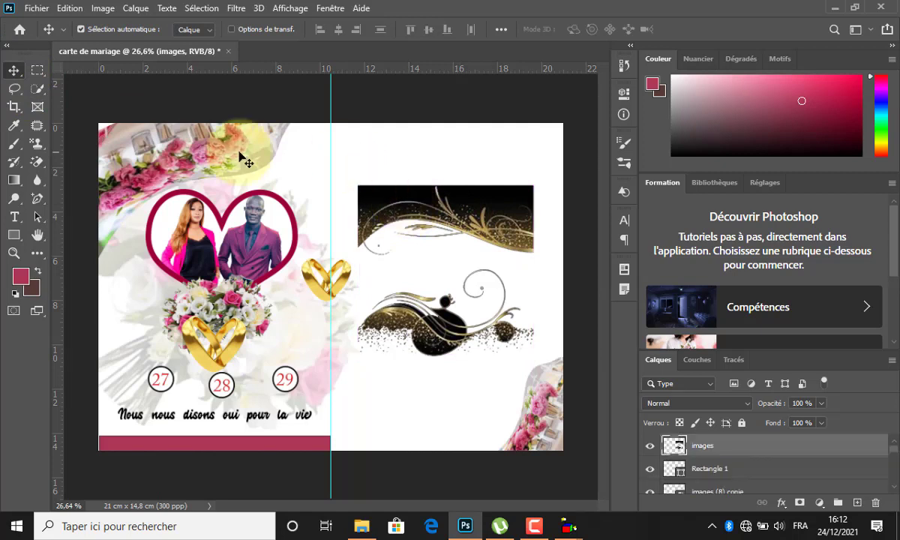
pyautogui.click(37, 71)
pyautogui.moveTo(357, 183); pyautogui.dragTo(542, 258)
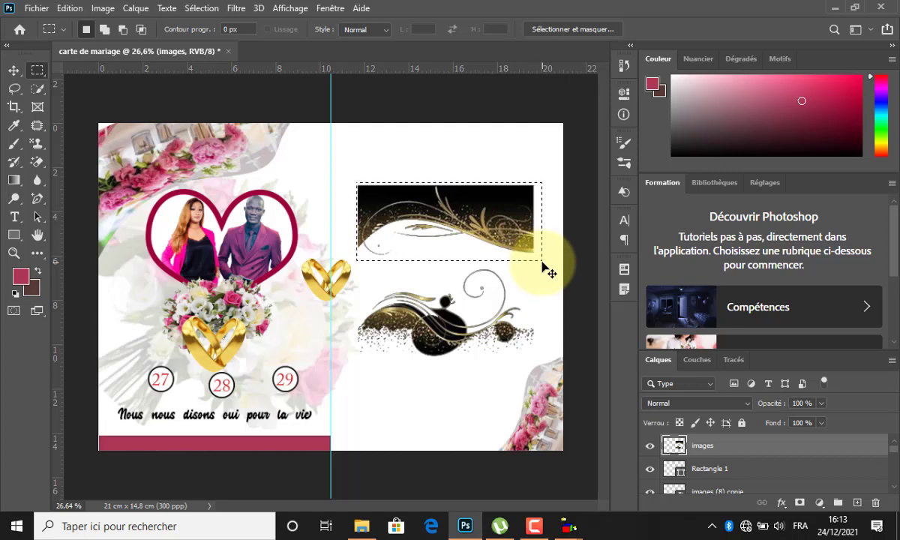
pyautogui.hotkey('ctrl', 'j')
pyautogui.press('v')
pyautogui.moveTo(450, 210); pyautogui.dragTo(454, 144)
pyautogui.moveTo(453, 245); pyautogui.dragTo(444, 338)
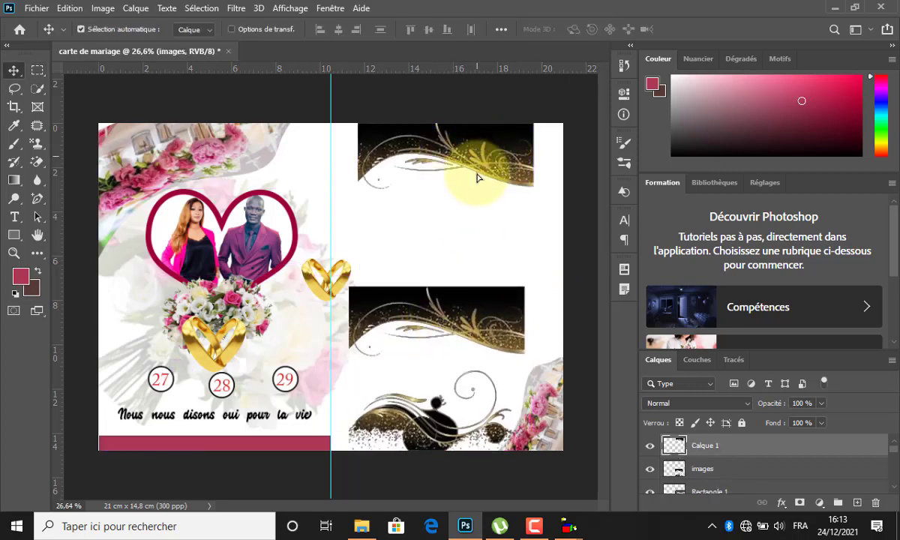
# Enlarge the copied swirl band so that it spans the full width of the card's right half along the top edge
pyautogui.hotkey('ctrl', 'z')
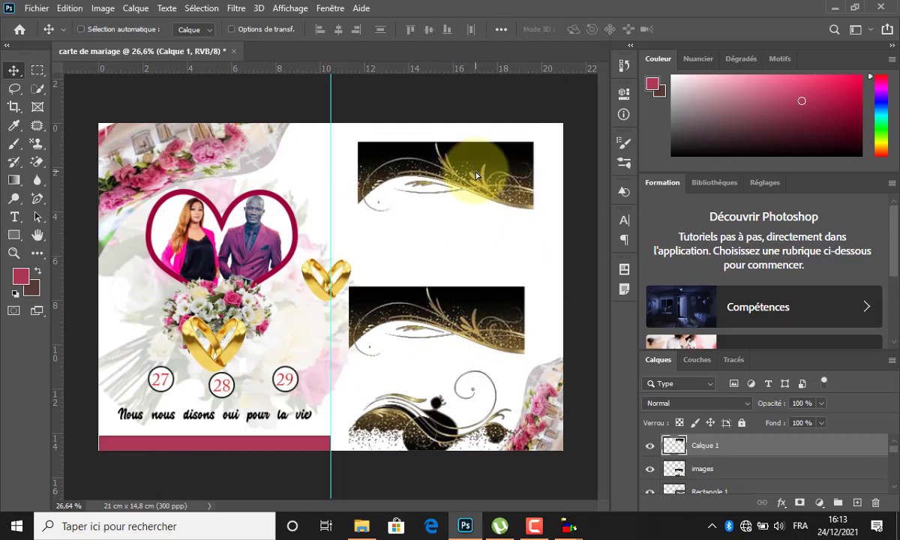
pyautogui.hotkey('ctrl', 't')
pyautogui.moveTo(534, 141); pyautogui.dragTo(563, 129)
pyautogui.moveTo(545, 166); pyautogui.dragTo(552, 128)
pyautogui.click(780, 30)
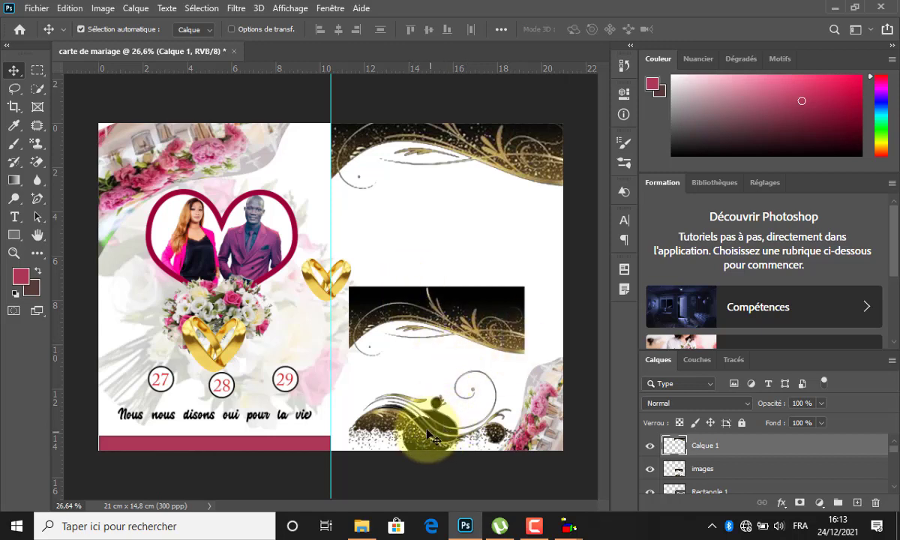
# Delete the upper band from the original swirl picture and move the remaining swirl to the right half's bottom edge, against the centre guide
pyautogui.moveTo(429, 437)
pyautogui.mouseDown()
pyautogui.moveTo(422, 417)
pyautogui.moveTo(418, 445)
pyautogui.moveTo(424, 426)
pyautogui.mouseUp()
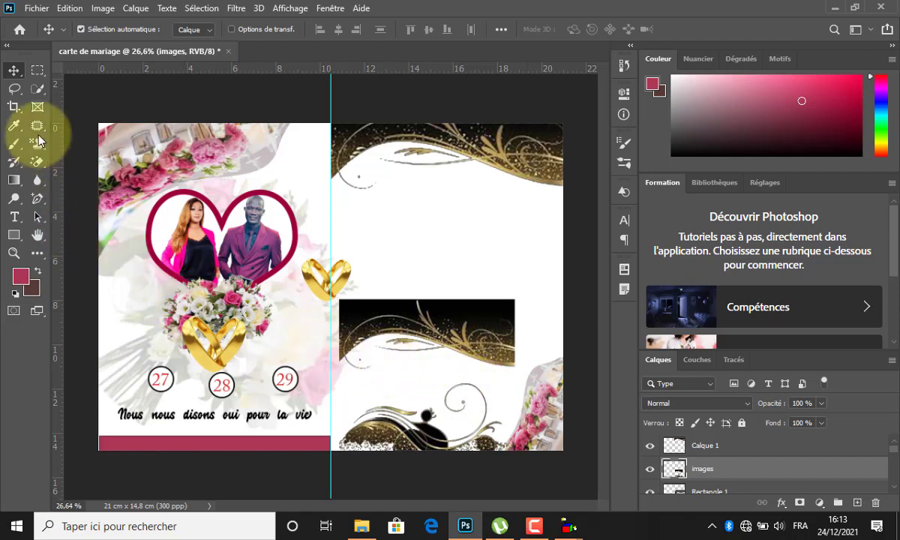
pyautogui.click(37, 70)
pyautogui.moveTo(332, 297); pyautogui.dragTo(527, 384)
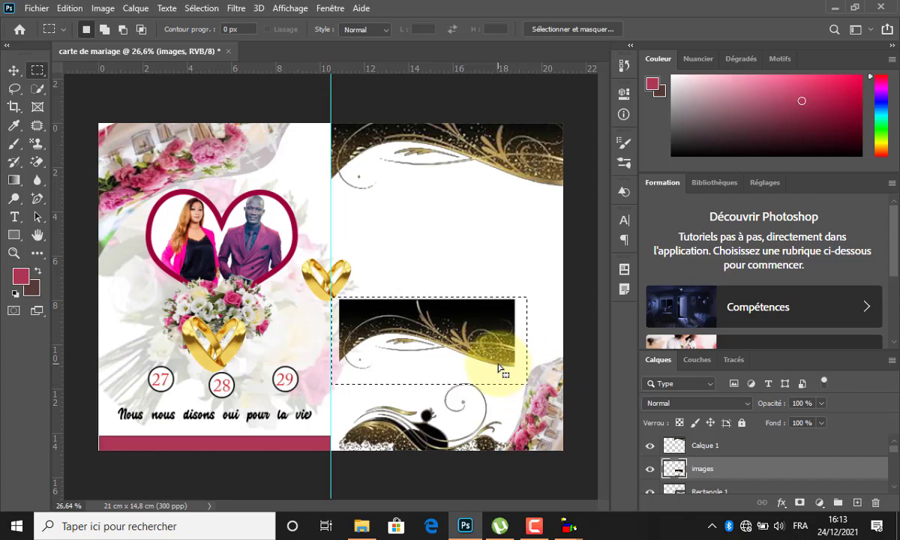
pyautogui.press('Delete')
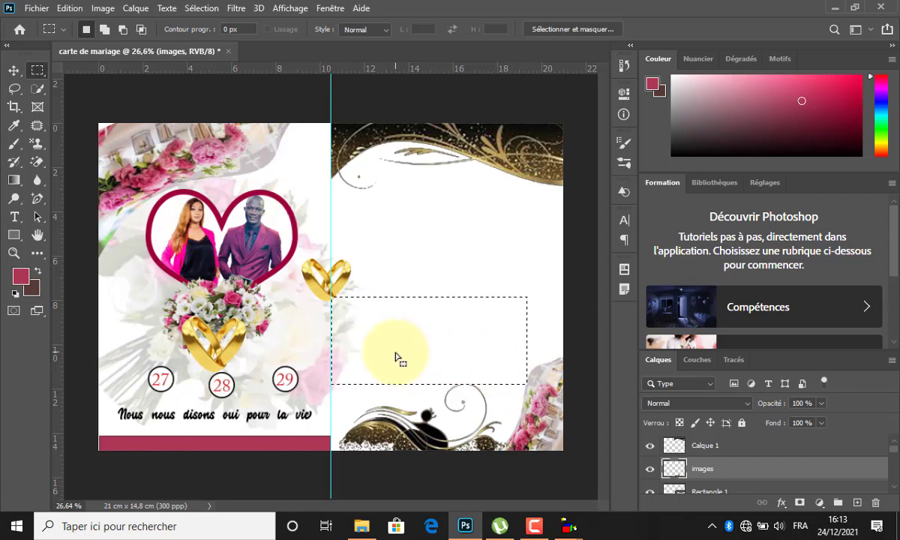
pyautogui.hotkey('ctrl', 'd')
pyautogui.press('v')
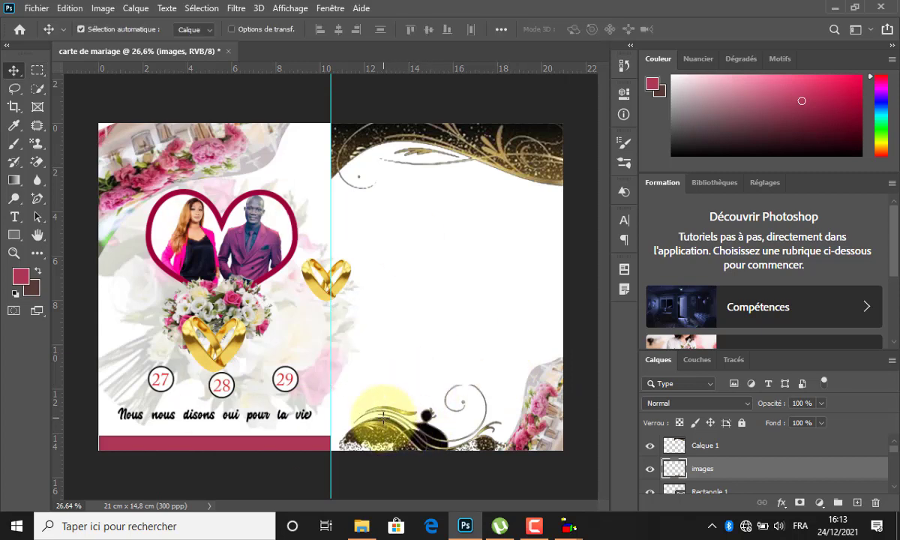
pyautogui.moveTo(385, 422); pyautogui.dragTo(381, 451)
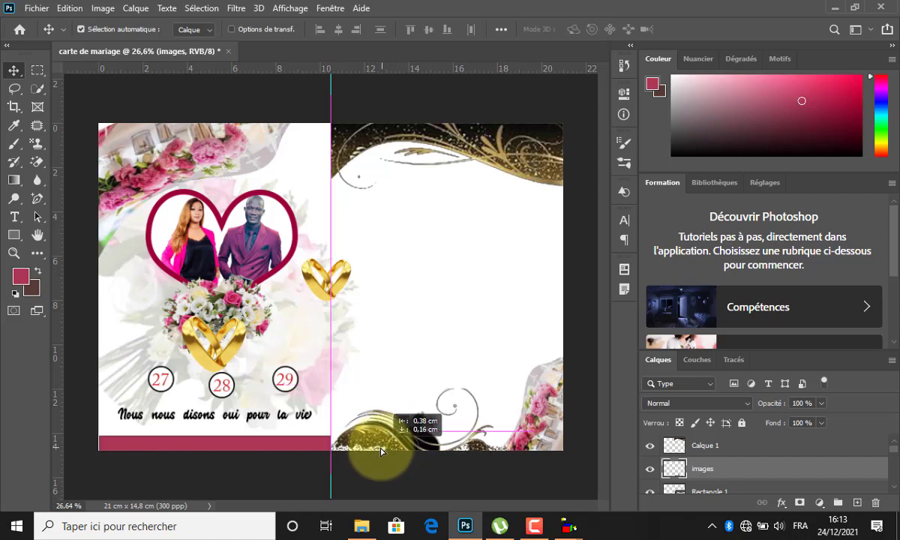
pyautogui.click(488, 245)
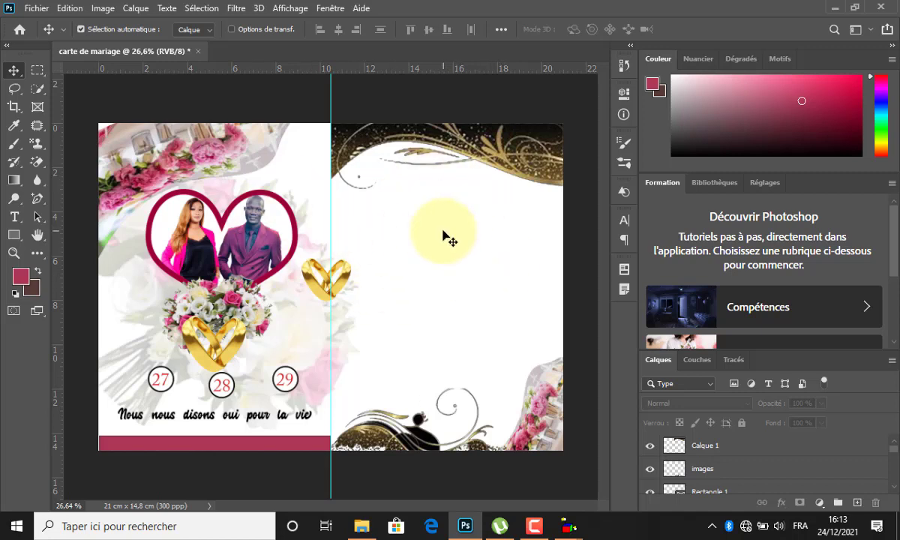
# Duplicate the small gold rings onto the upper-left swirl of the card's right half and bring the copy to the front of all layers
pyautogui.click(341, 284)
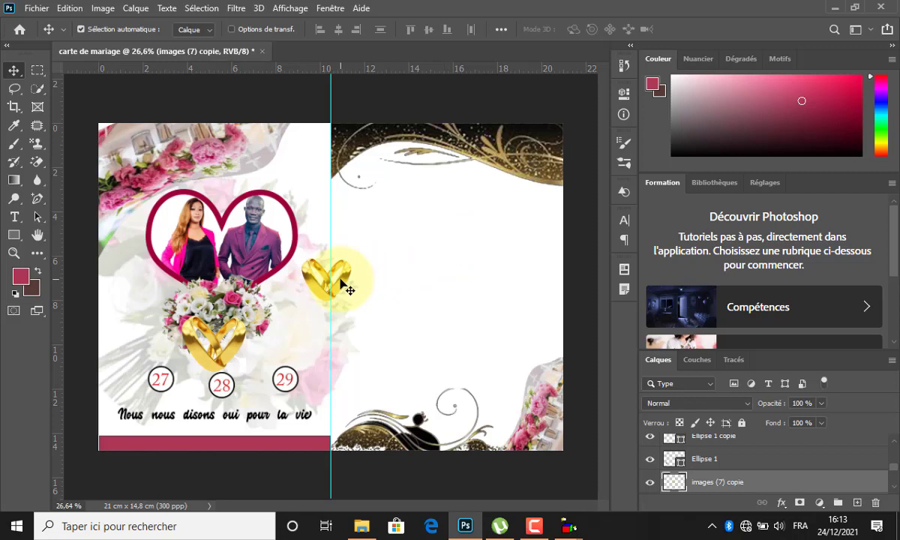
pyautogui.moveTo(341, 283); pyautogui.dragTo(388, 174)
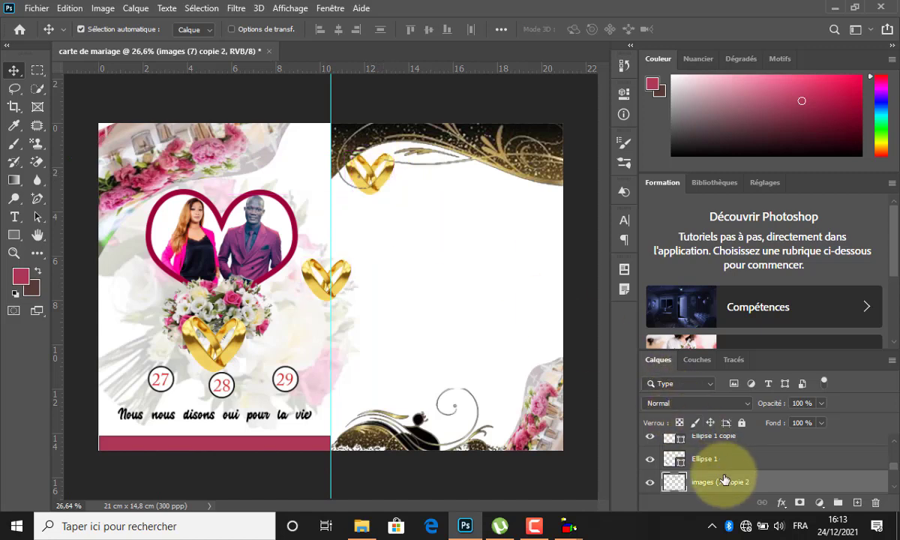
pyautogui.moveTo(734, 482); pyautogui.dragTo(742, 446)
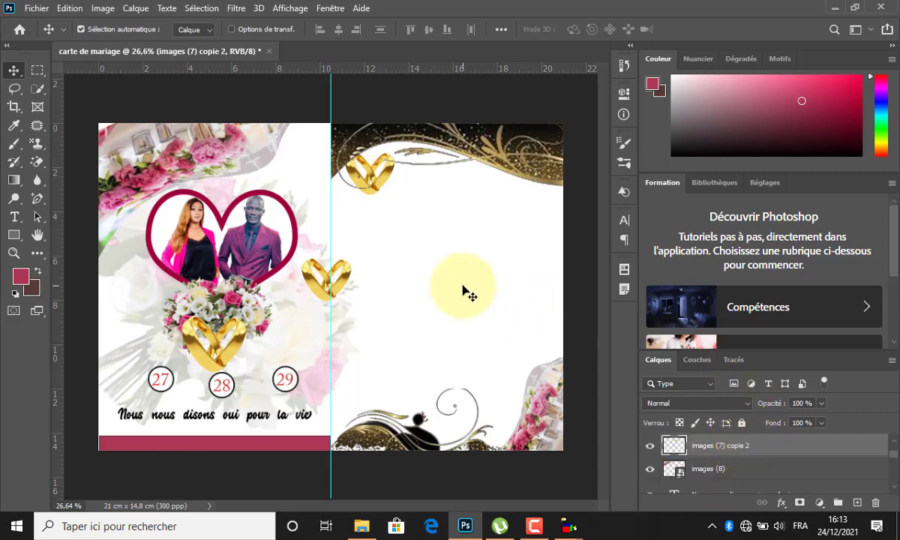
pyautogui.moveTo(372, 184); pyautogui.dragTo(376, 187)
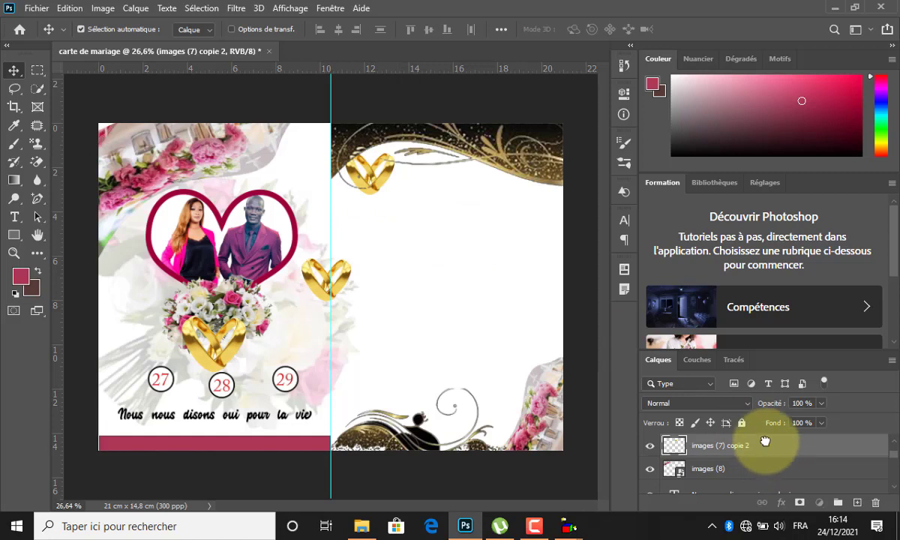
pyautogui.moveTo(765, 441)
pyautogui.mouseDown()
pyautogui.moveTo(773, 422)
pyautogui.moveTo(776, 445)
pyautogui.mouseUp()
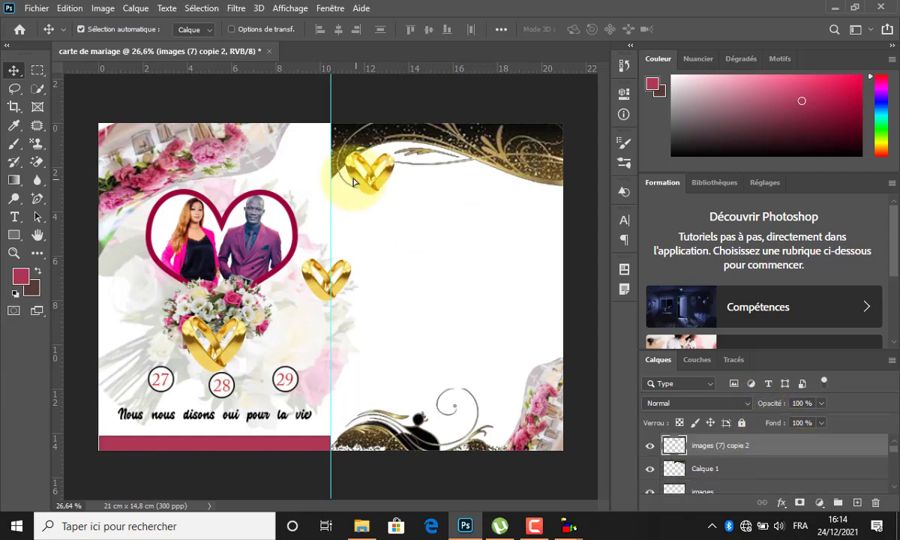
pyautogui.moveTo(354, 182); pyautogui.dragTo(355, 182)
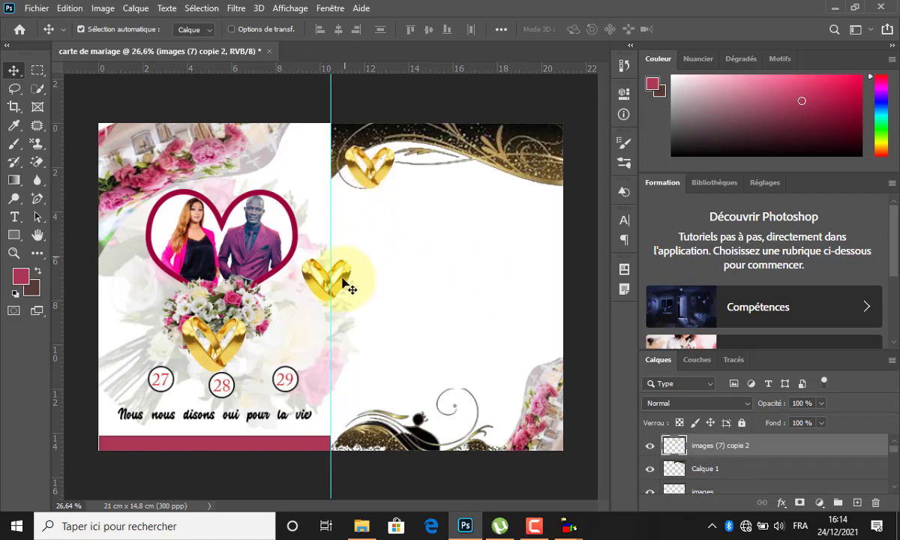
# Duplicate the phrase "Nous nous disons oui pour la vie" onto the card's right half, below the gold swirl band
pyautogui.click(254, 429)
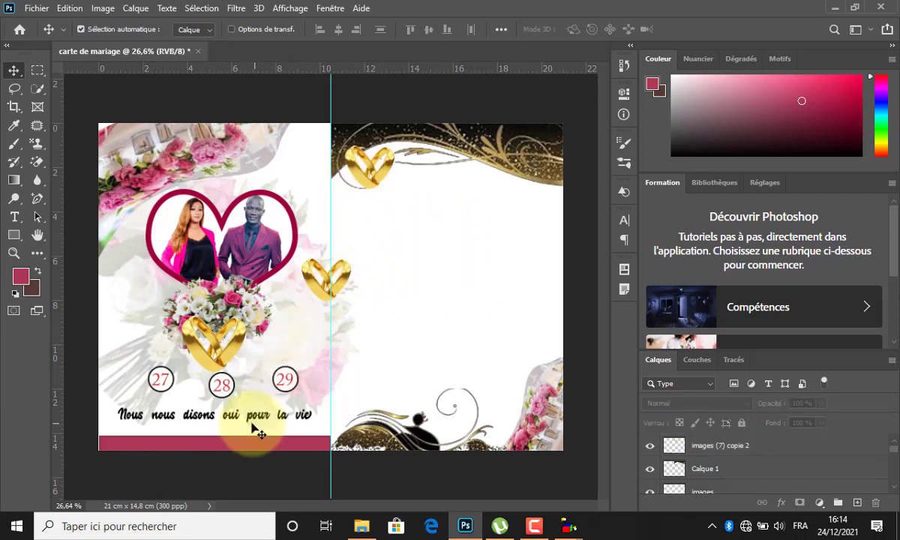
pyautogui.moveTo(253, 420); pyautogui.dragTo(495, 212)
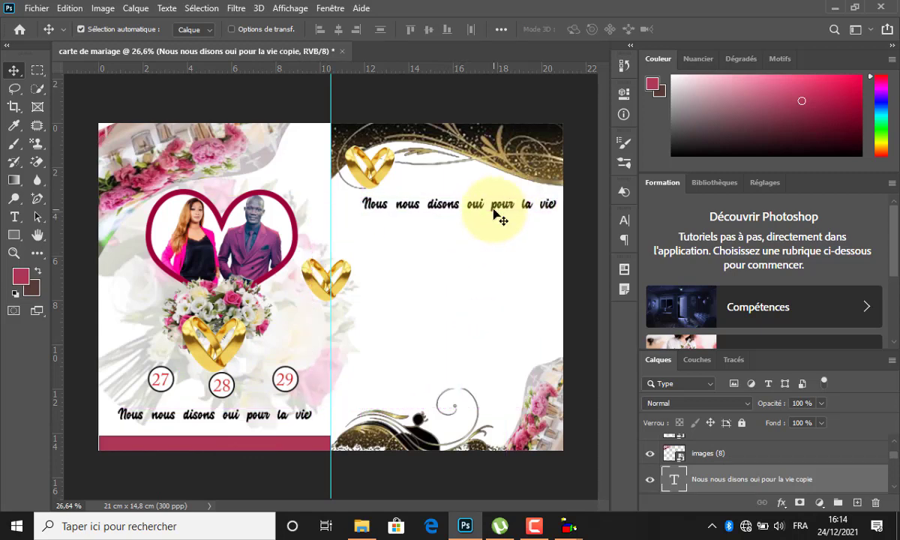
# Replace the copied phrase with a line reading "les famille" and the two family names, and duplicate it three times beneath itself
pyautogui.doubleClick(488, 208)
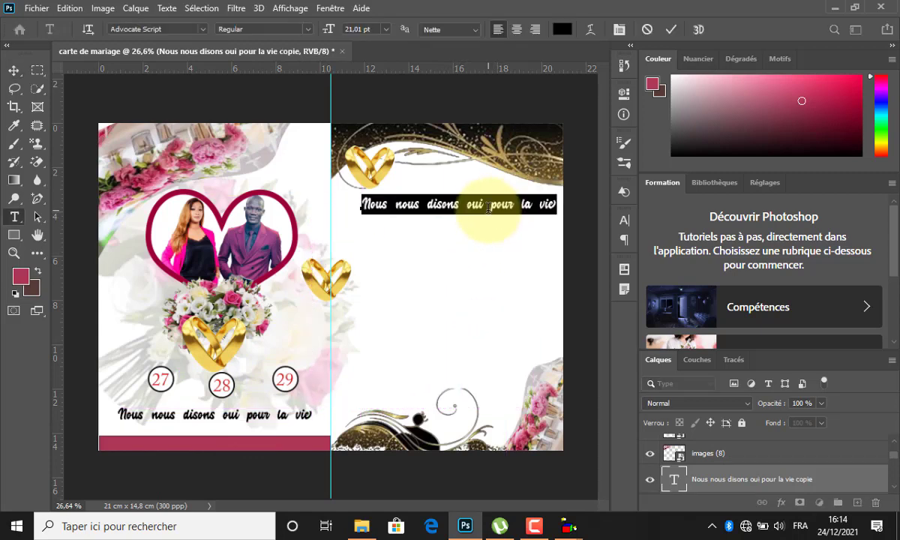
pyautogui.press('BackSpace')
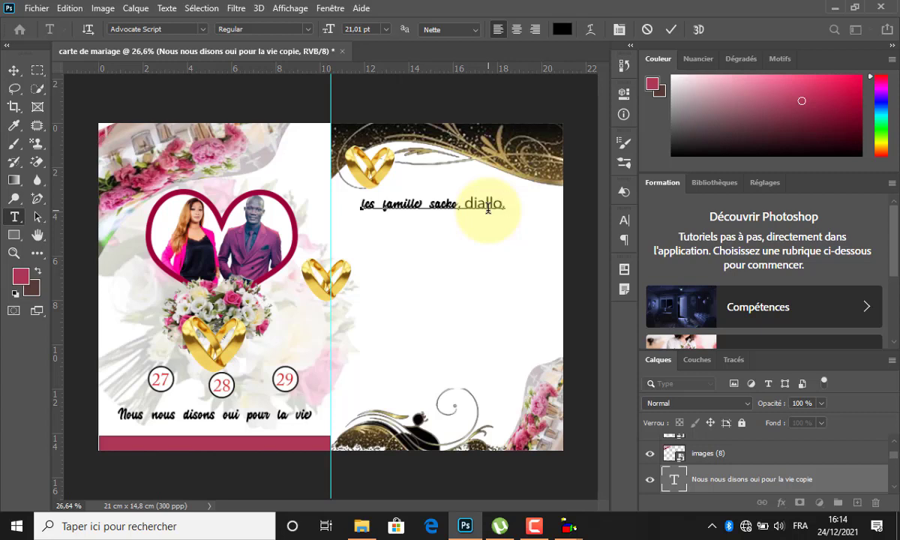
pyautogui.click(670, 29)
pyautogui.click(13, 70)
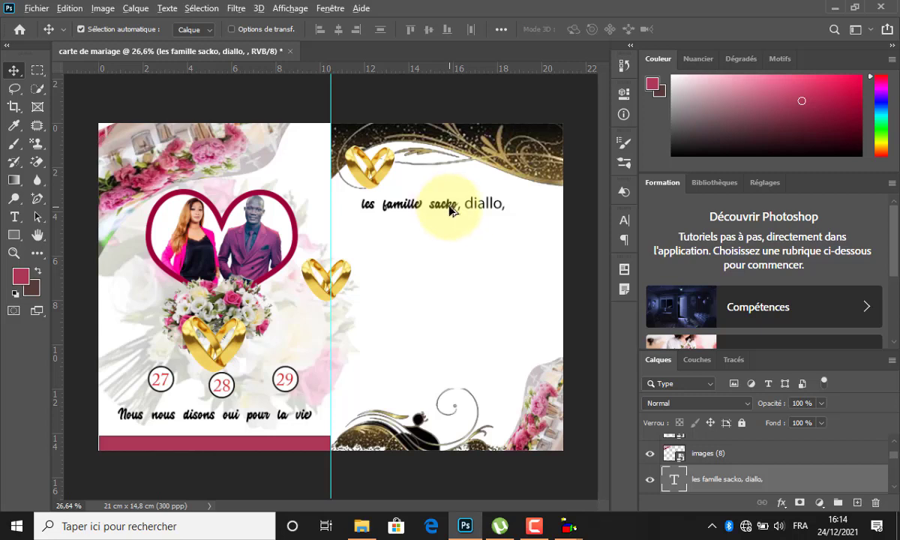
pyautogui.moveTo(450, 211); pyautogui.dragTo(464, 257)
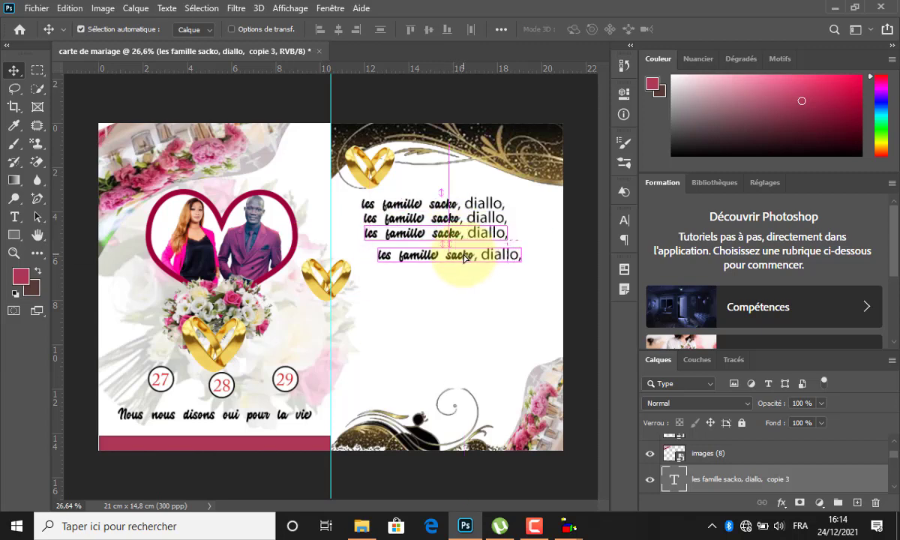
# Change the lowest copy's text to "Aux programmes:" and shift it slightly so it sits centred below the family lines
pyautogui.doubleClick(463, 257)
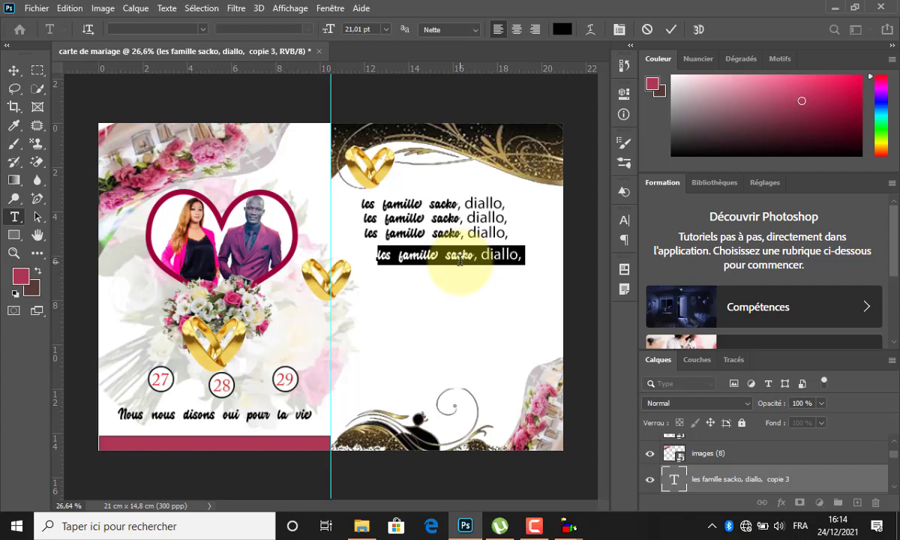
pyautogui.write('Aux programmes')
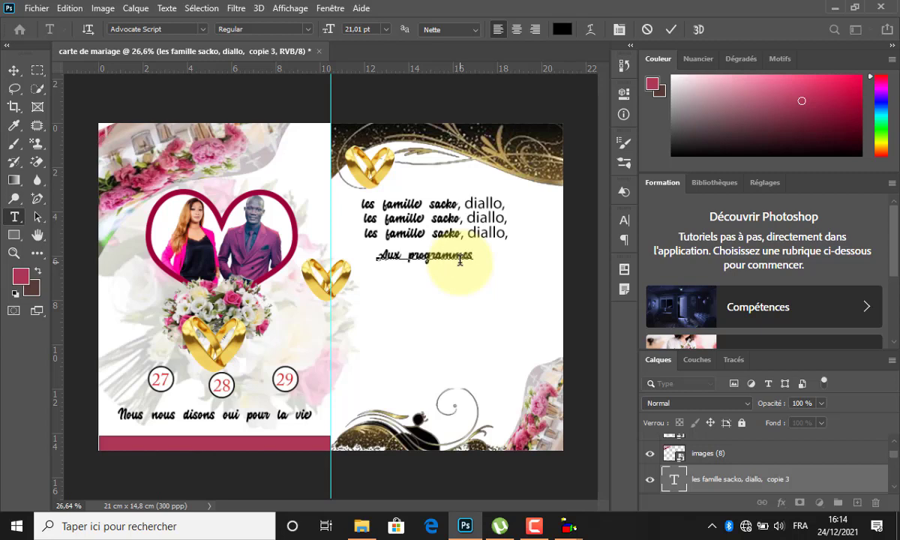
pyautogui.write(':')
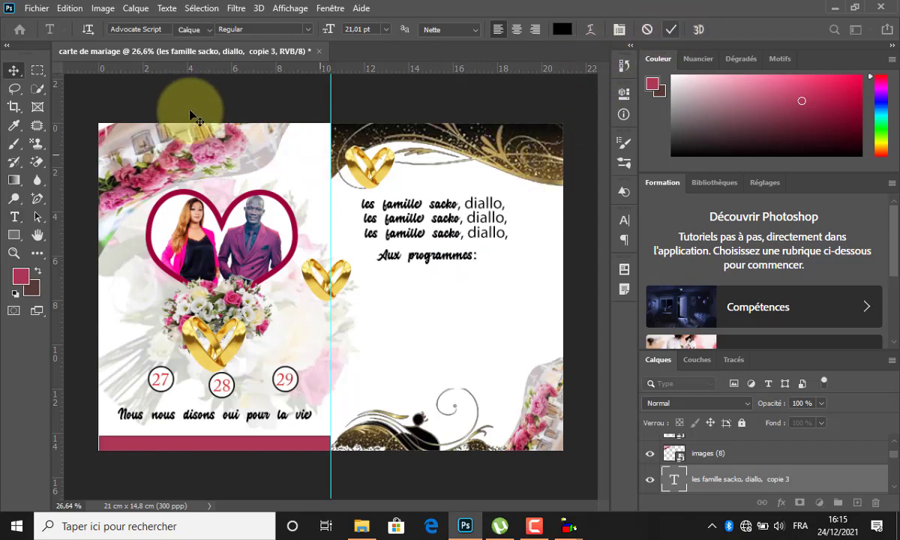
pyautogui.click(14, 70)
pyautogui.moveTo(437, 260); pyautogui.dragTo(455, 265)
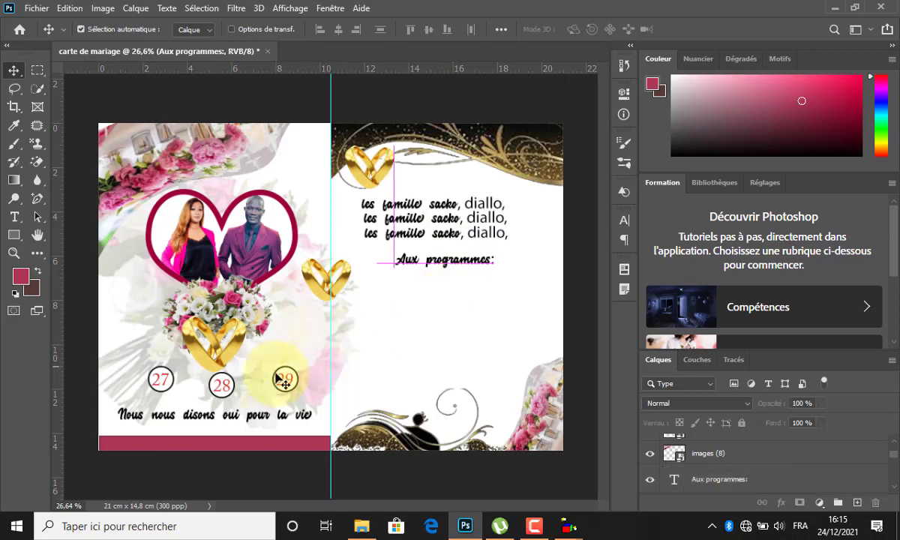
# Draw a rectangle about 638 × 76 px over the "Aux programmes:" heading and fully round its corners
pyautogui.click(89, 346)
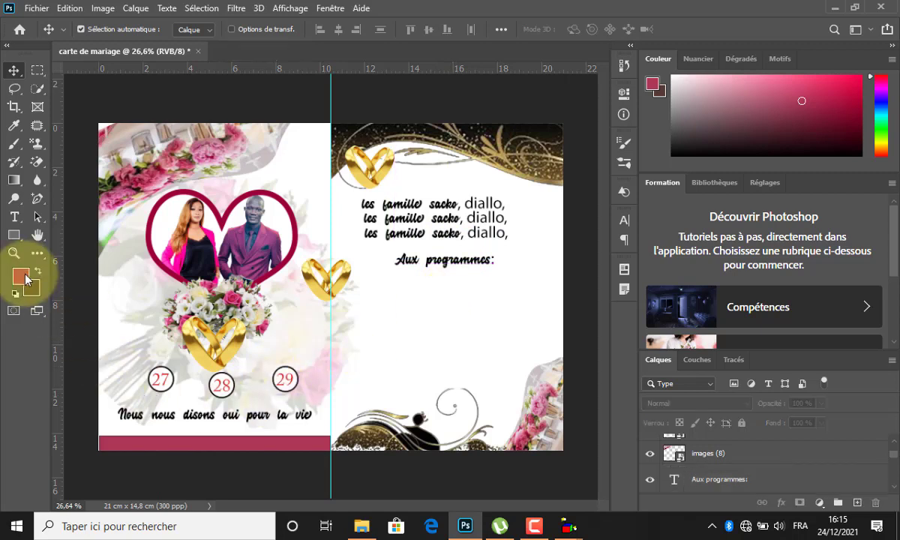
pyautogui.click(13, 235)
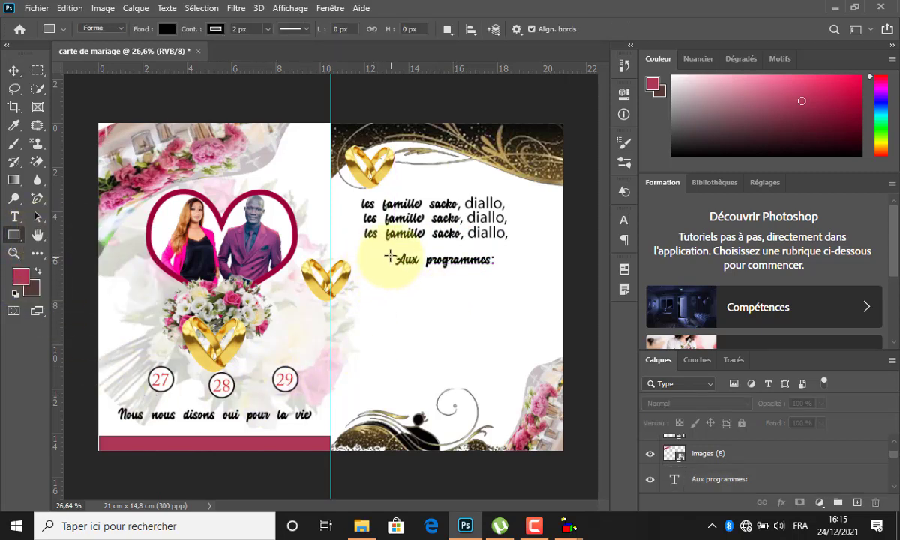
pyautogui.moveTo(390, 255); pyautogui.dragTo(510, 268)
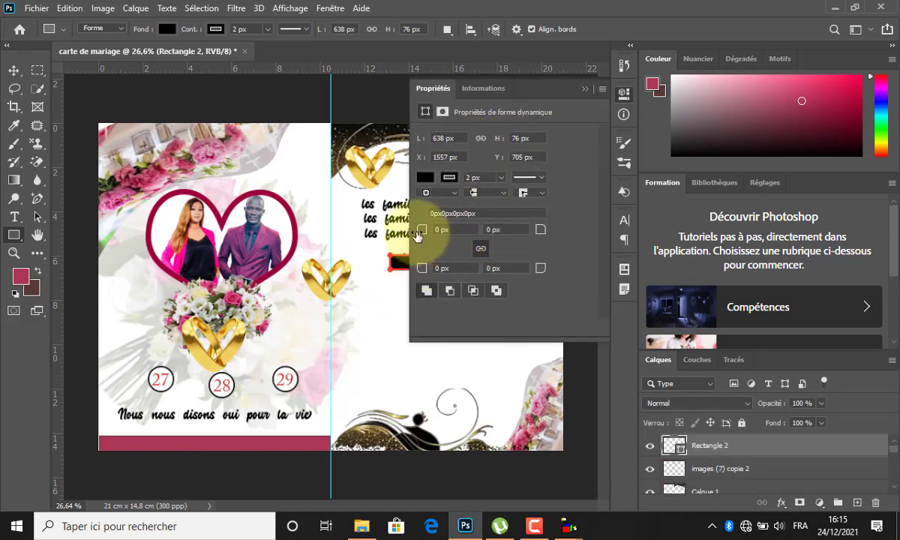
pyautogui.moveTo(423, 231); pyautogui.dragTo(606, 90)
pyautogui.click(585, 88)
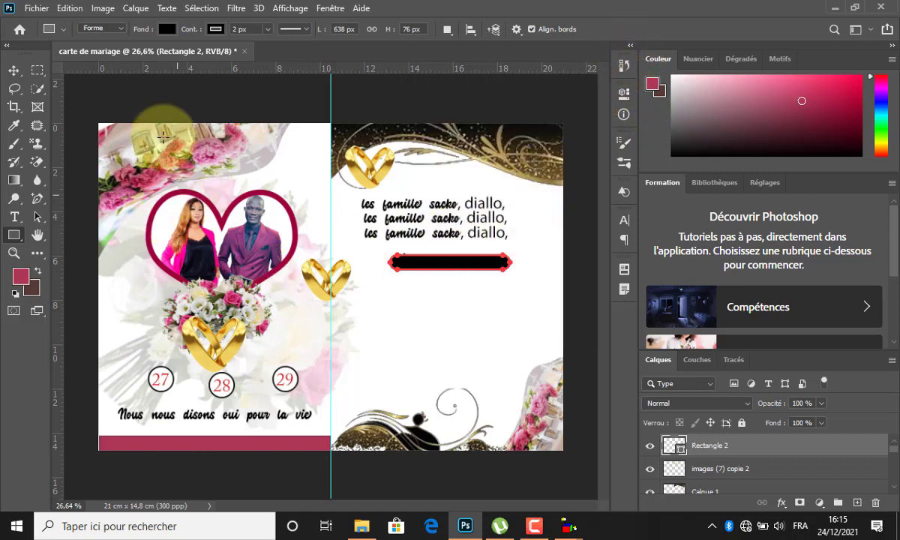
# Fill the rounded bar with the recently used raspberry pink
pyautogui.click(167, 28)
pyautogui.click(82, 104)
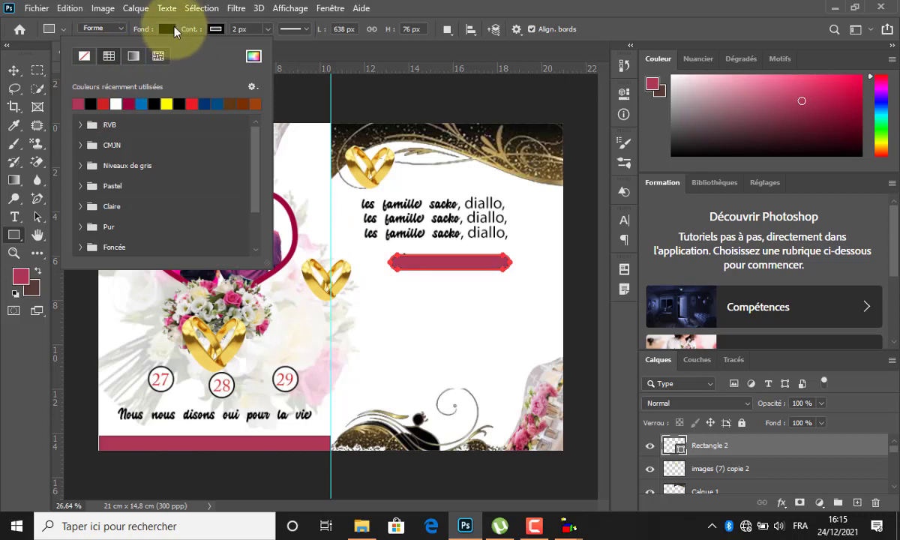
pyautogui.click(166, 27)
pyautogui.click(14, 69)
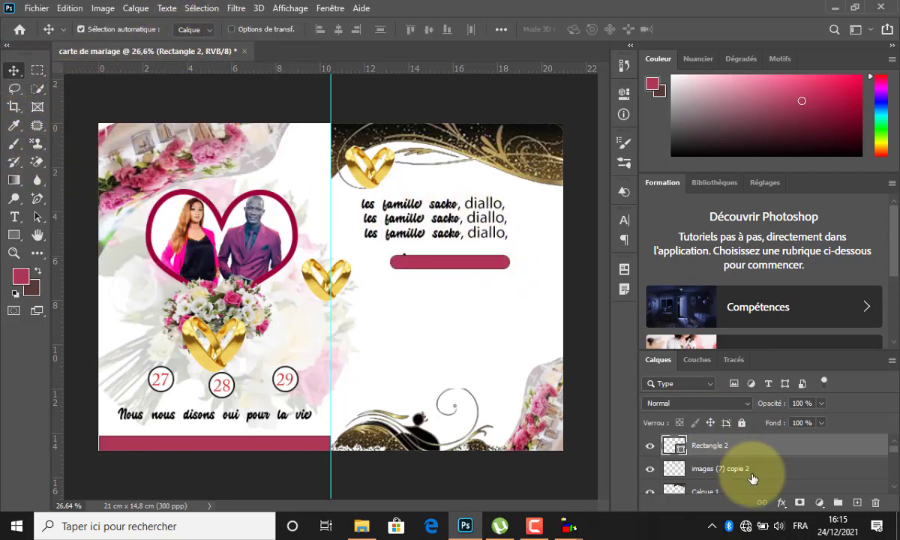
# Lower the pink bar slightly, bring the "Aux programmes:" text in front of it and place the text on the bar
pyautogui.moveTo(432, 270); pyautogui.dragTo(431, 276)
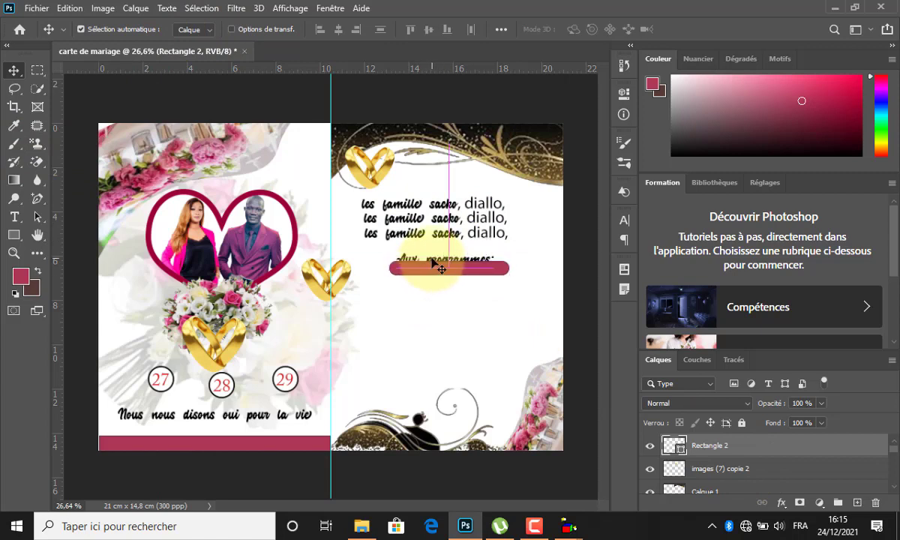
pyautogui.click(435, 260)
pyautogui.moveTo(744, 482); pyautogui.dragTo(737, 429)
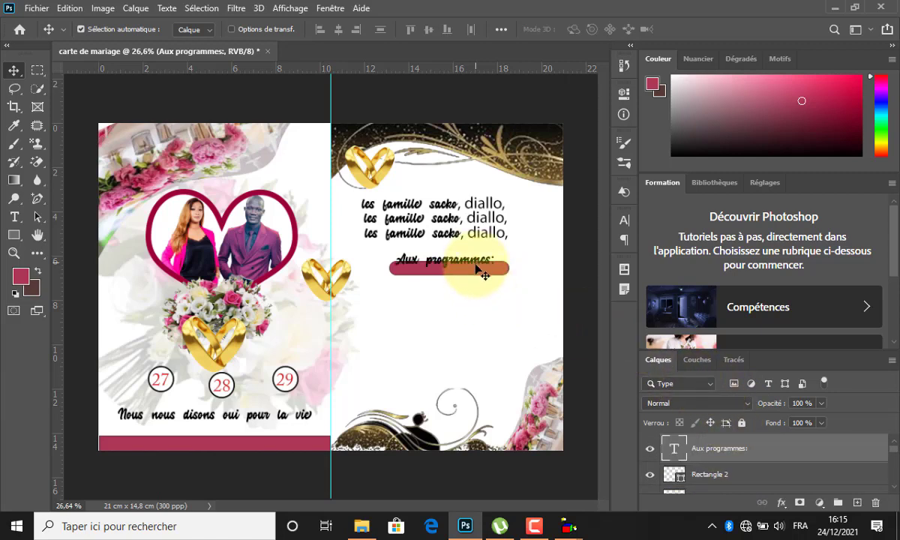
pyautogui.moveTo(477, 269); pyautogui.dragTo(476, 282)
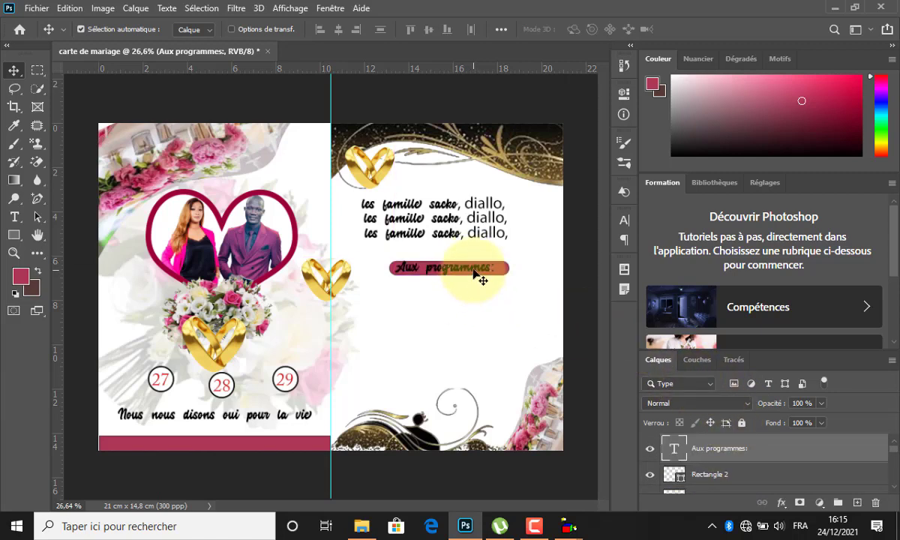
# Set the colour of the "Aux programmes:" text to white (ffffff)
pyautogui.doubleClick(475, 274)
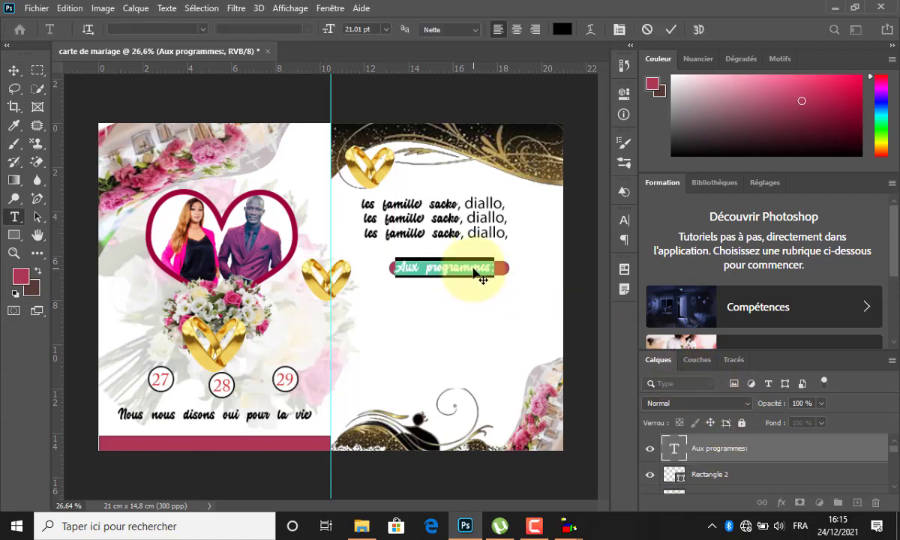
pyautogui.click(562, 35)
pyautogui.moveTo(340, 237); pyautogui.dragTo(291, 194)
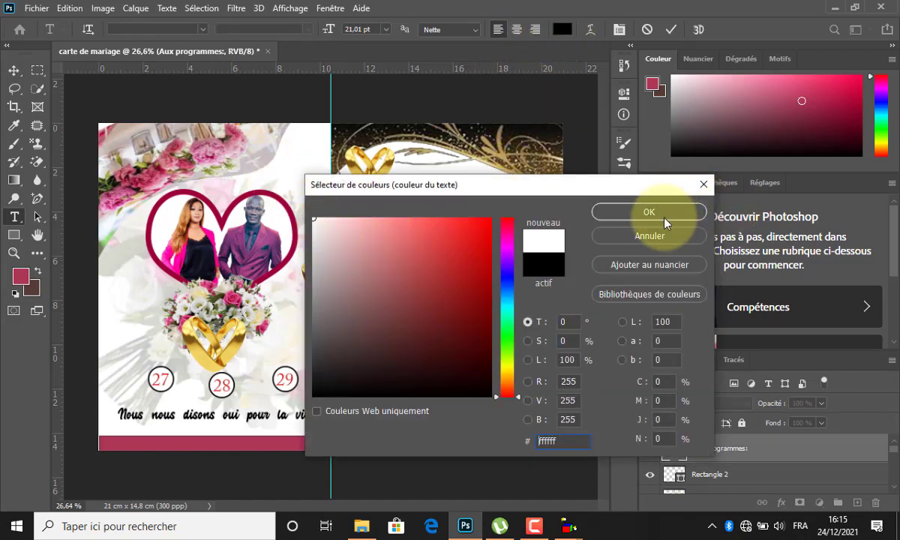
pyautogui.click(665, 221)
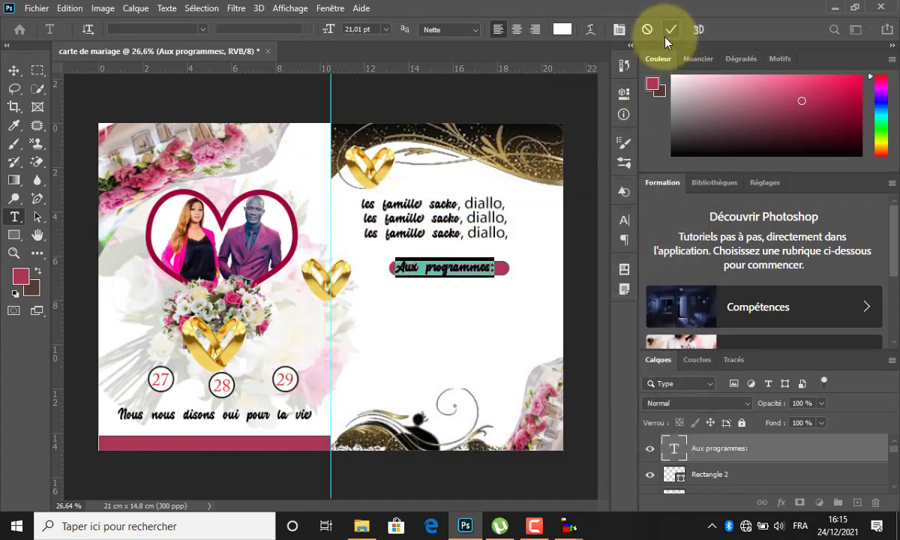
pyautogui.click(671, 30)
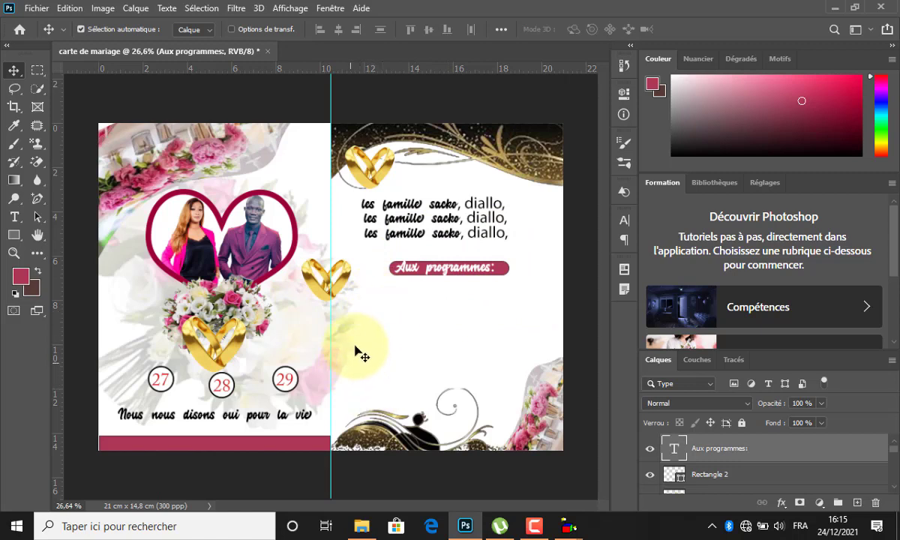
# Duplicate the circled numbers 27, 28 and 29 onto the card's right half, stacked in an evenly spaced column below the heading bar
pyautogui.click(288, 379)
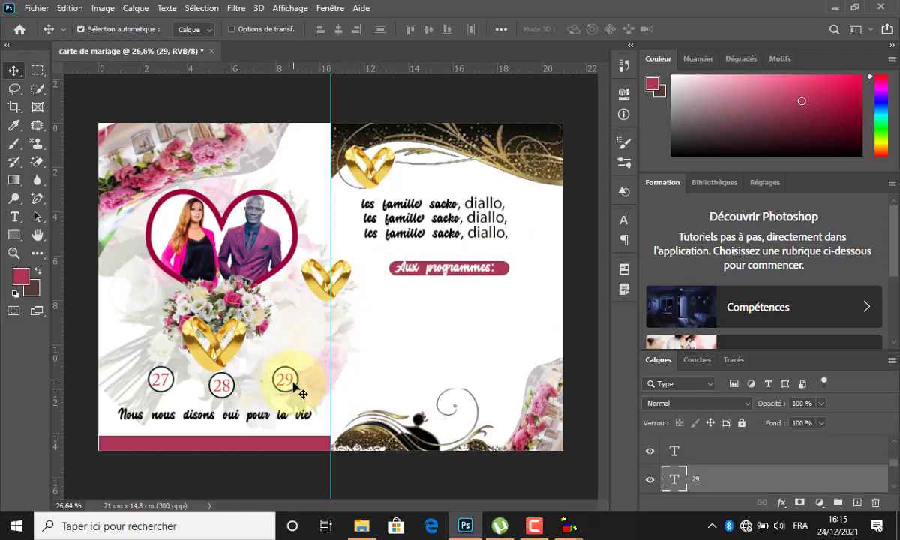
pyautogui.click(292, 384)
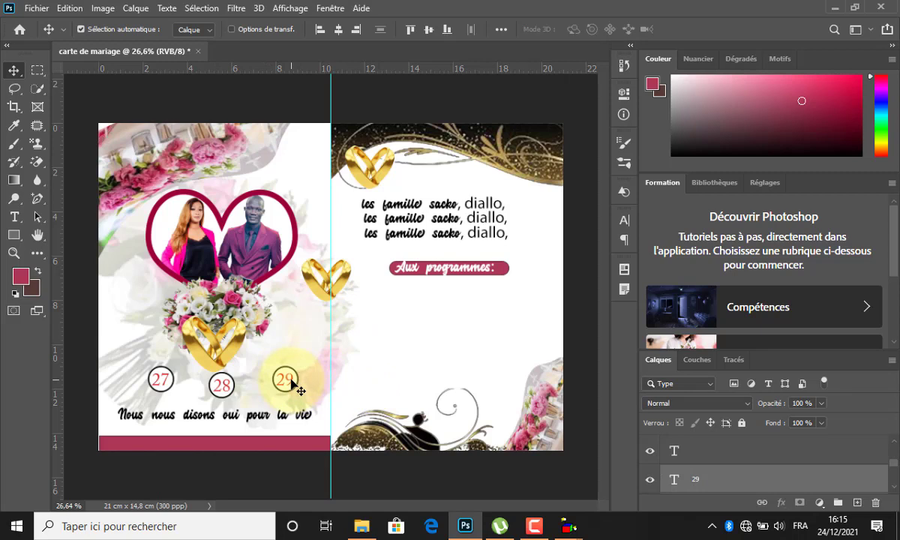
pyautogui.moveTo(288, 382); pyautogui.dragTo(384, 357)
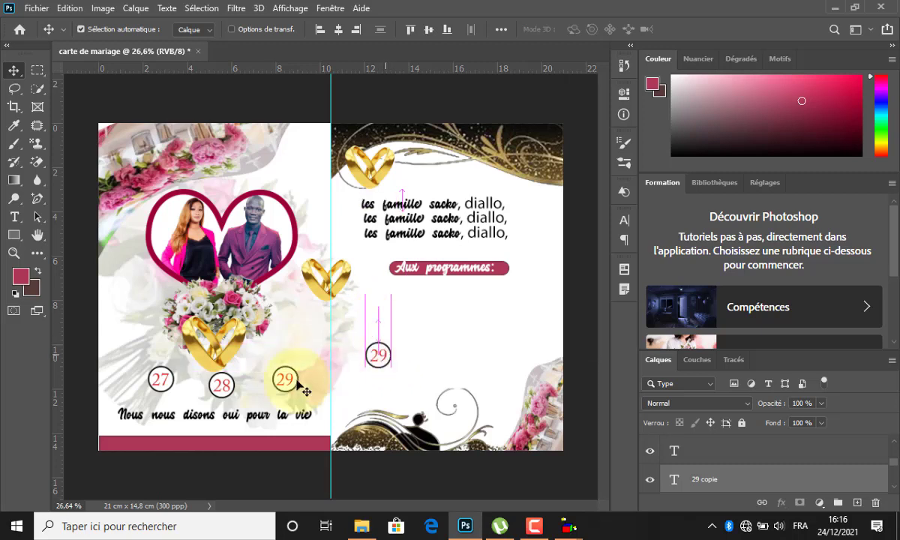
pyautogui.click(231, 391)
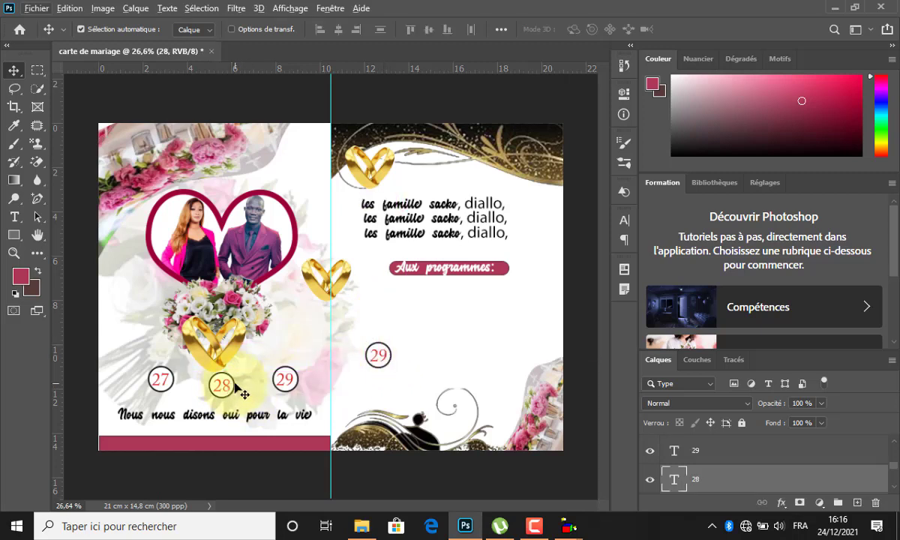
pyautogui.click(234, 390)
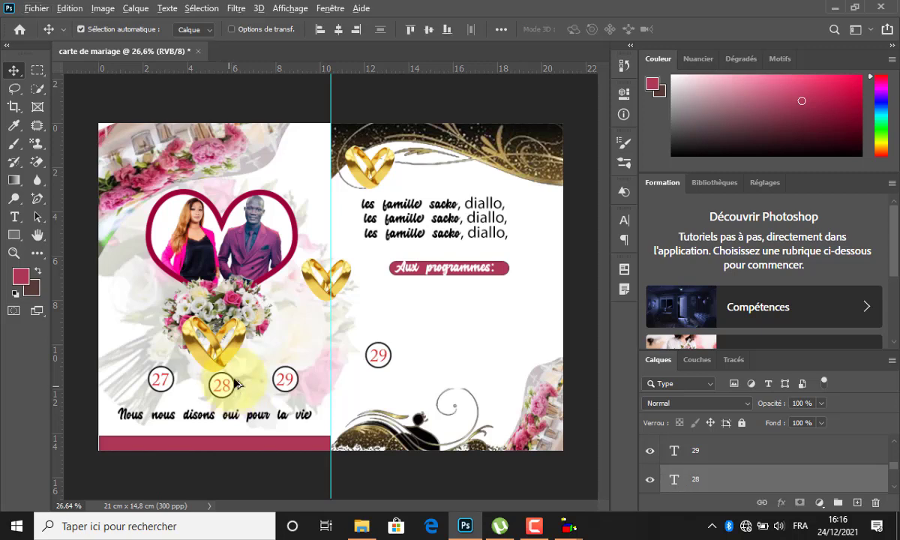
pyautogui.moveTo(234, 384); pyautogui.dragTo(391, 319)
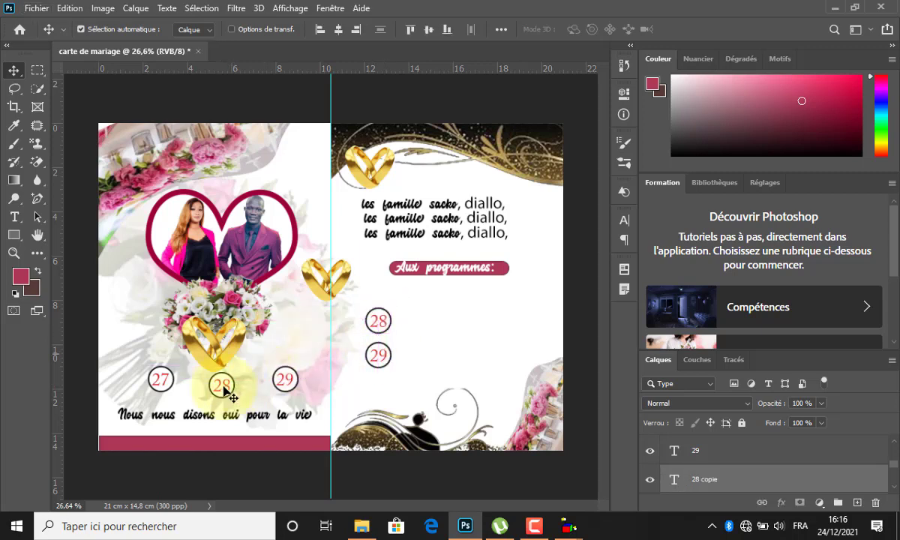
pyautogui.click(164, 383)
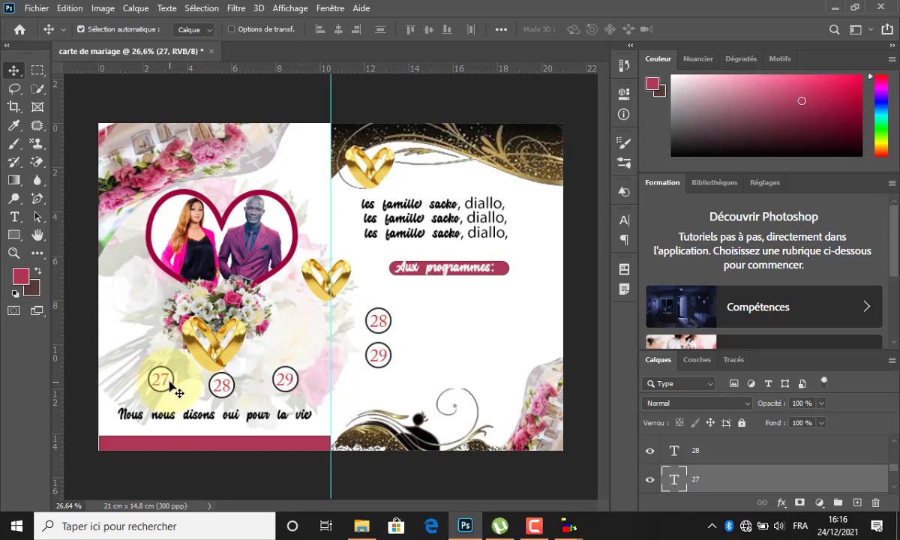
pyautogui.click(172, 386)
pyautogui.moveTo(170, 383); pyautogui.dragTo(388, 299)
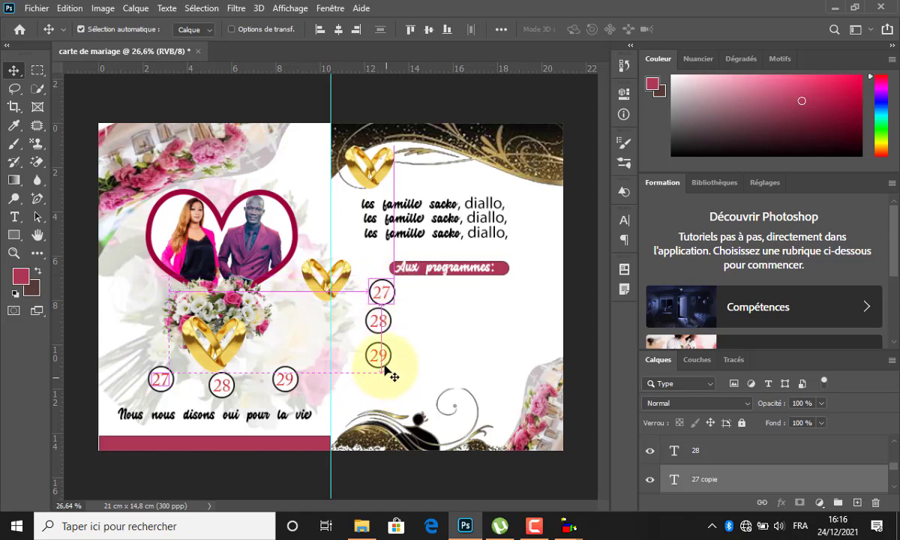
pyautogui.moveTo(385, 365); pyautogui.dragTo(377, 301)
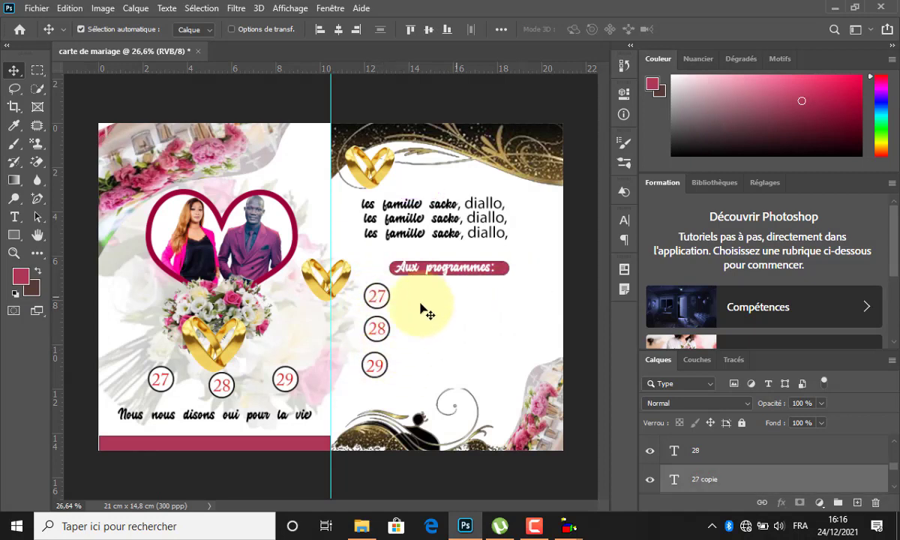
# Duplicate the family line beside each circled number and place one more copy above the bottom gold swirl
pyautogui.moveTo(424, 238); pyautogui.dragTo(430, 361)
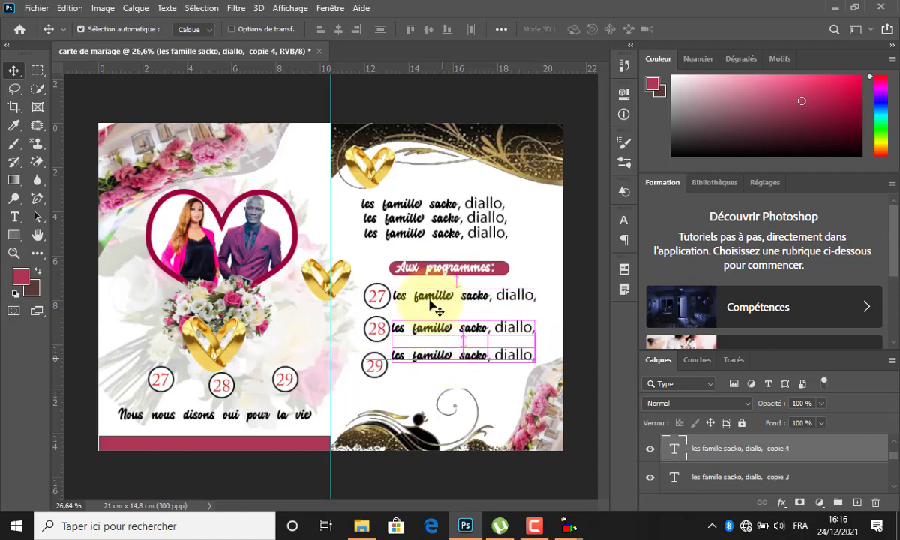
pyautogui.moveTo(420, 235); pyautogui.dragTo(391, 412)
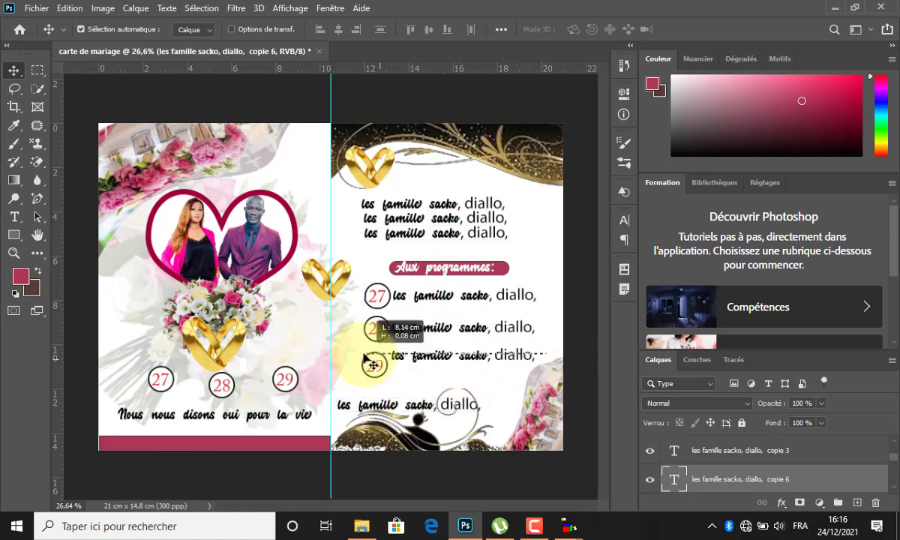
# Scale the three circled numbers and their family lines below the "Aux programmes:" heading together to 87.23%
pyautogui.click(362, 283)
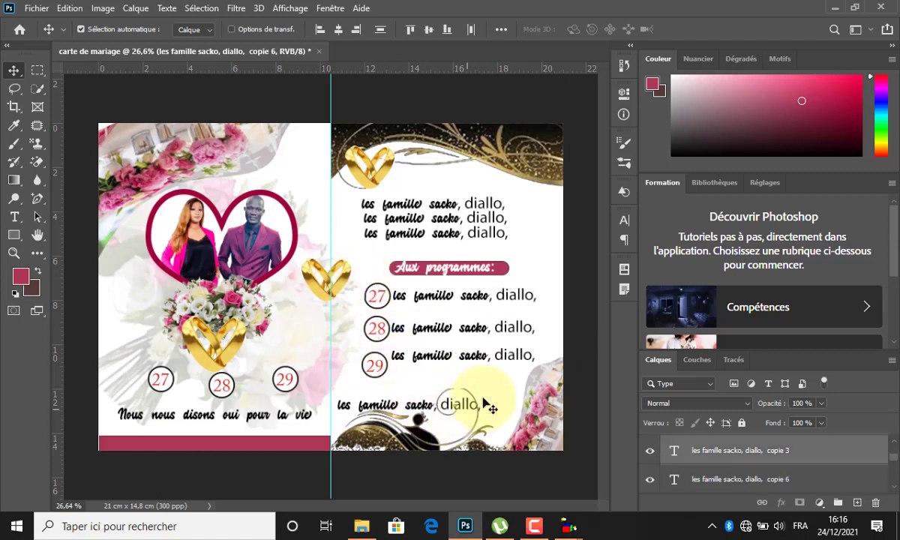
pyautogui.moveTo(510, 365); pyautogui.dragTo(364, 282)
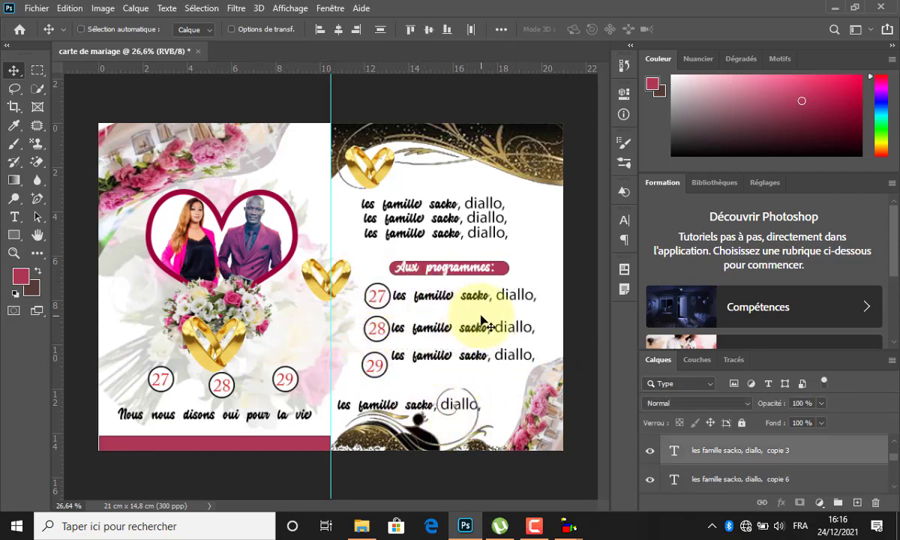
pyautogui.hotkey('ctrl', 't')
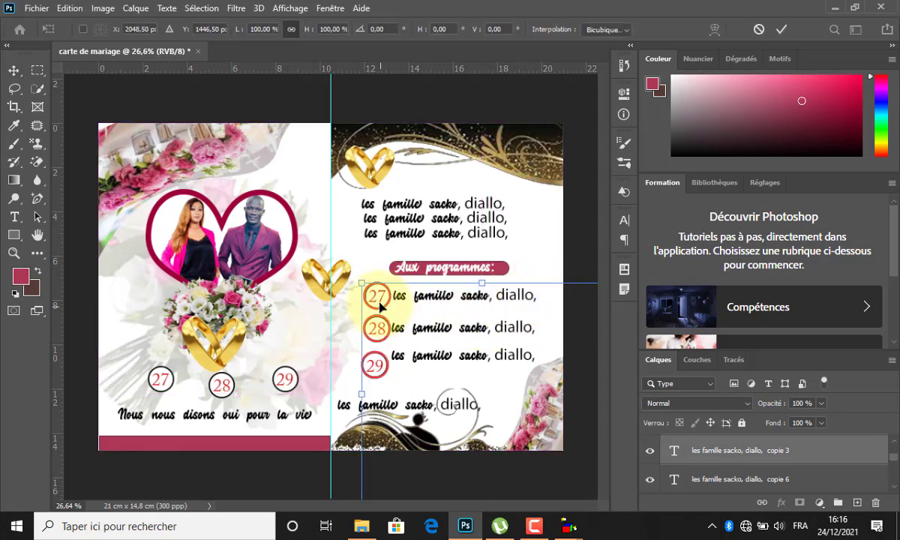
pyautogui.moveTo(362, 282); pyautogui.dragTo(377, 297)
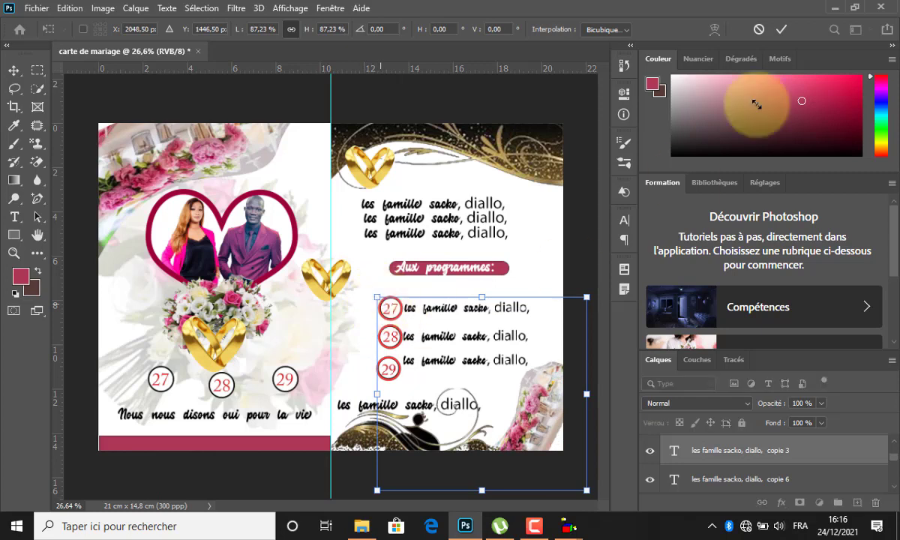
pyautogui.click(780, 30)
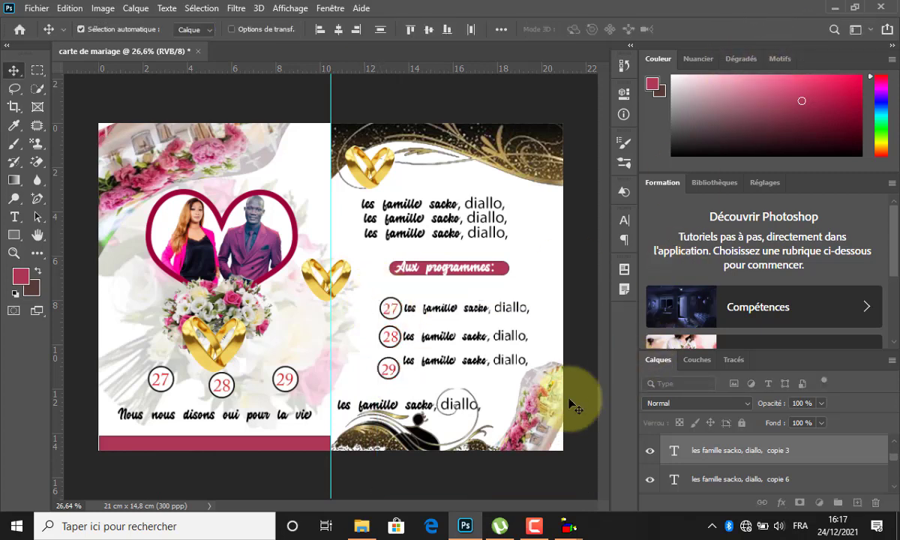
# Shift the flower cluster further into the card's bottom-right corner and raise the lowest family line clear of the gold swirl
pyautogui.moveTo(540, 409); pyautogui.dragTo(564, 429)
pyautogui.click(546, 399)
pyautogui.moveTo(426, 411); pyautogui.dragTo(437, 385)
# Replace the lowest family line's text with "Parrain:" and place it slightly lower and further left, above the gold swirl
pyautogui.doubleClick(438, 384)
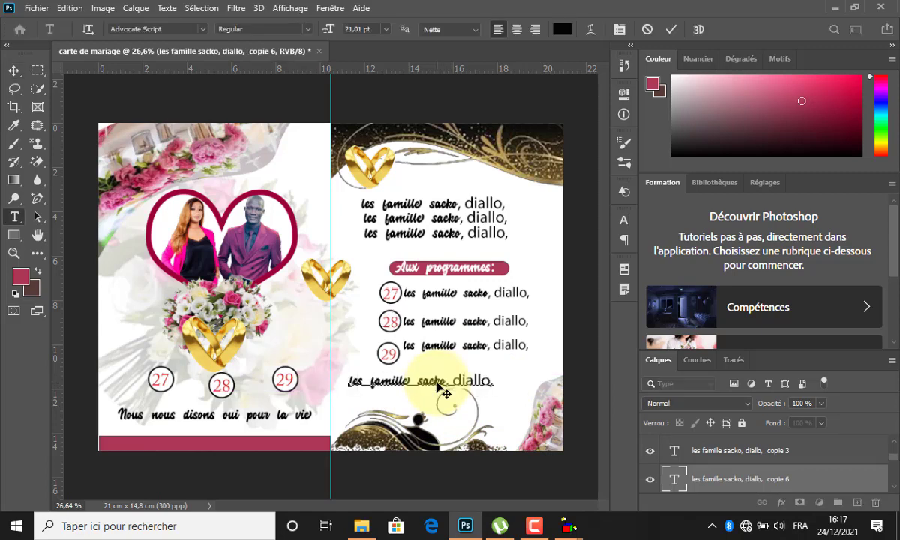
pyautogui.press('BackSpace')
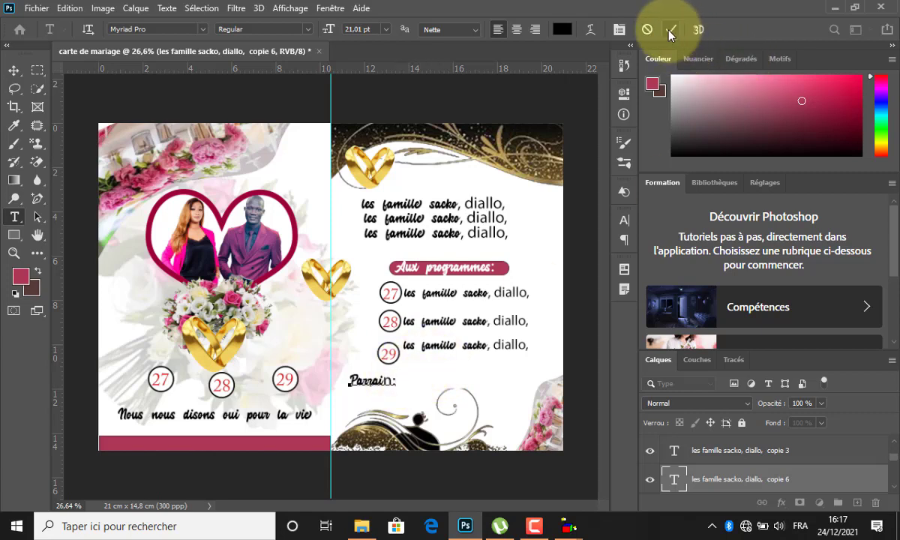
pyautogui.hotkey('ctrl', 'Return')
pyautogui.moveTo(388, 390)
pyautogui.mouseDown()
pyautogui.moveTo(334, 388)
pyautogui.moveTo(378, 390)
pyautogui.mouseUp()
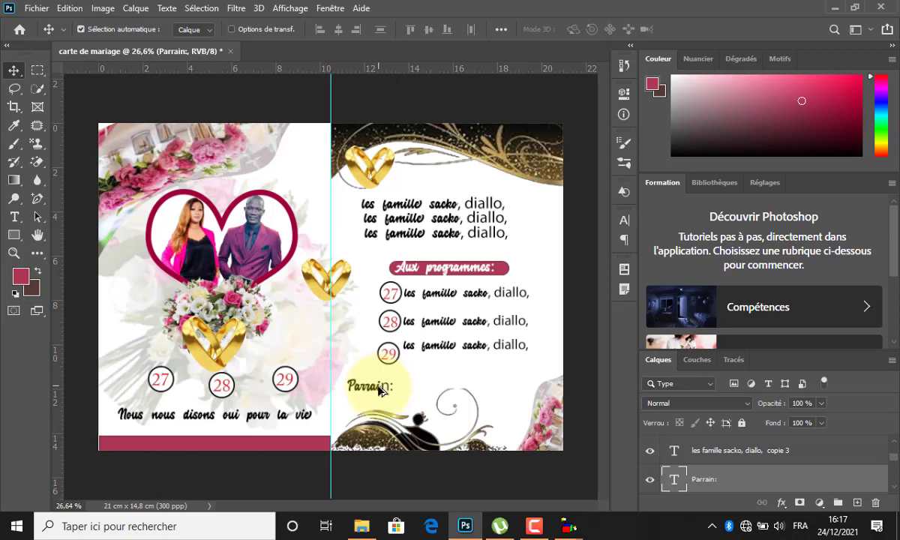
# Duplicate the "Parrain:" text near the card's right edge, above the flowers, and change the copy to "Maraine:"
pyautogui.moveTo(380, 389); pyautogui.dragTo(525, 379)
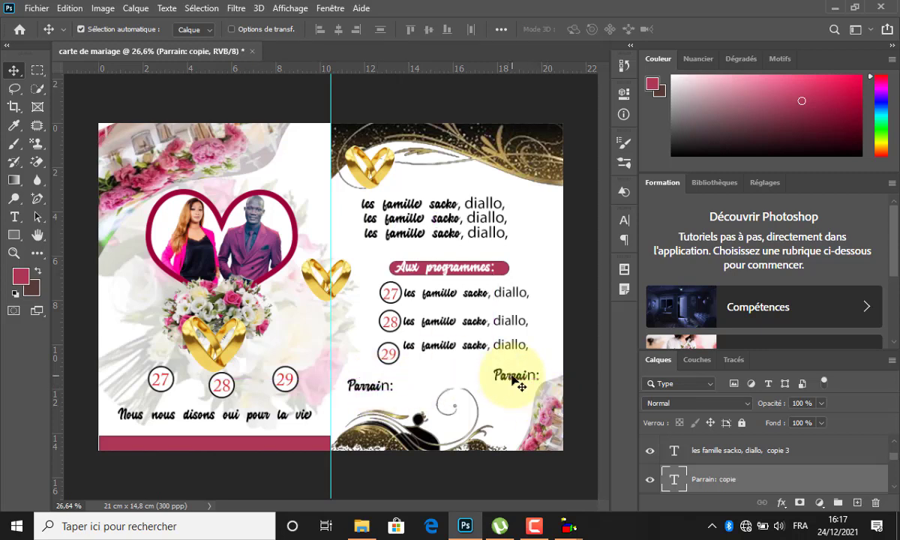
pyautogui.press('t')
pyautogui.doubleClick(516, 376)
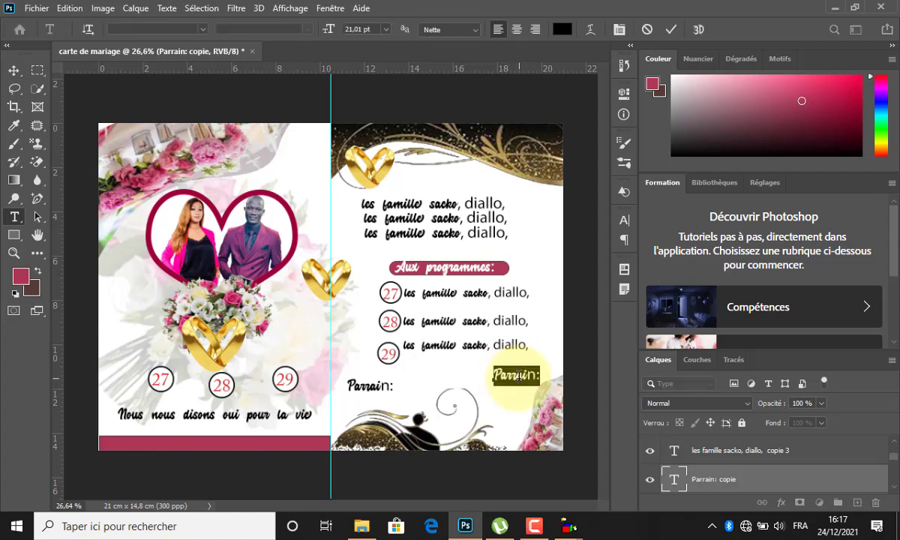
pyautogui.click(519, 376)
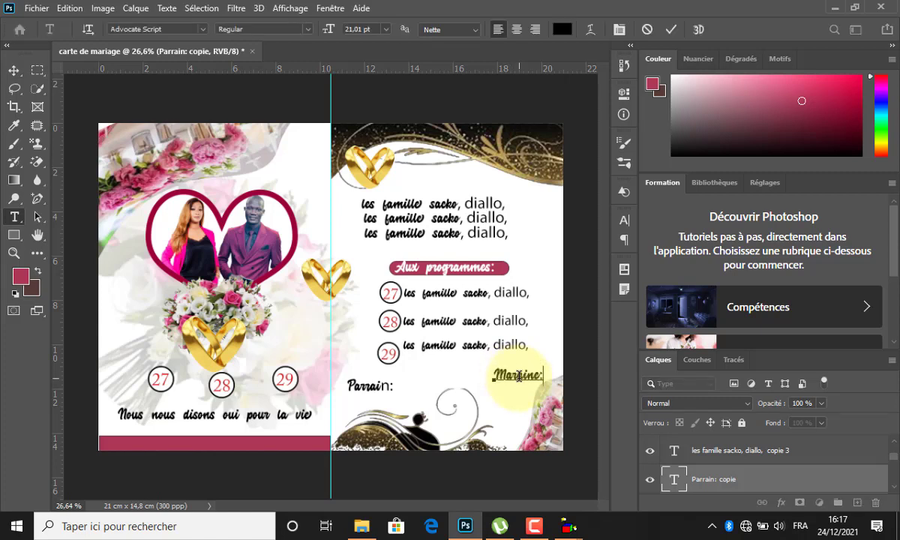
pyautogui.click(671, 29)
pyautogui.press('v')
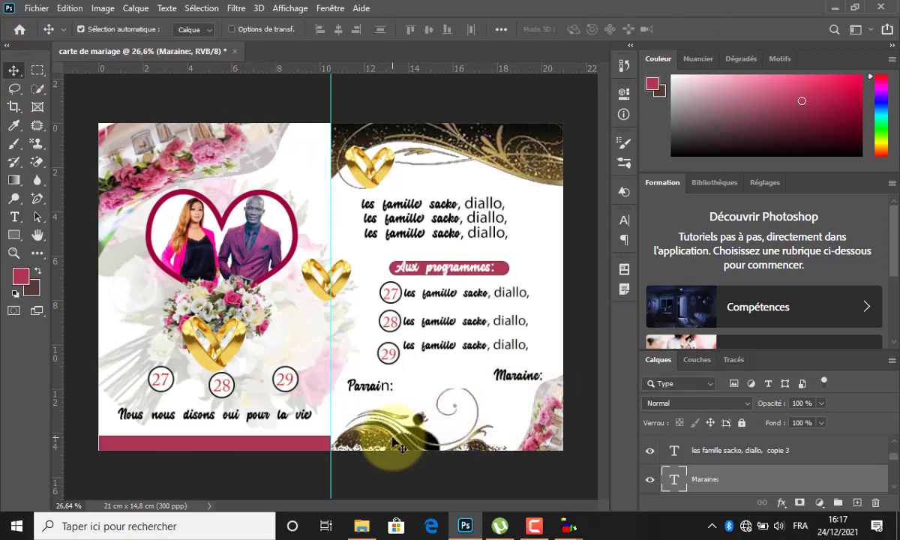
# Move the bottom gold swirl slightly left and down, and nudge the corner flower cluster slightly lower
pyautogui.moveTo(393, 436); pyautogui.dragTo(376, 441)
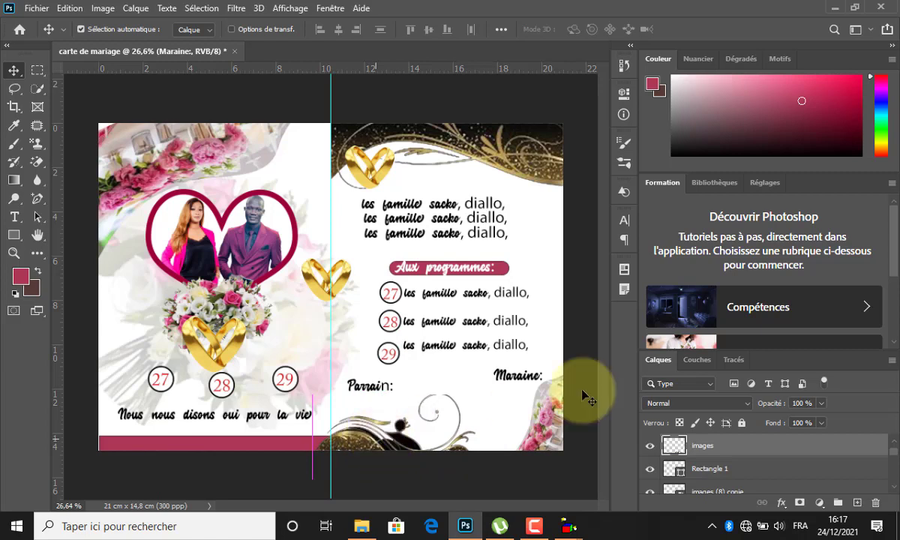
pyautogui.moveTo(556, 420); pyautogui.dragTo(553, 427)
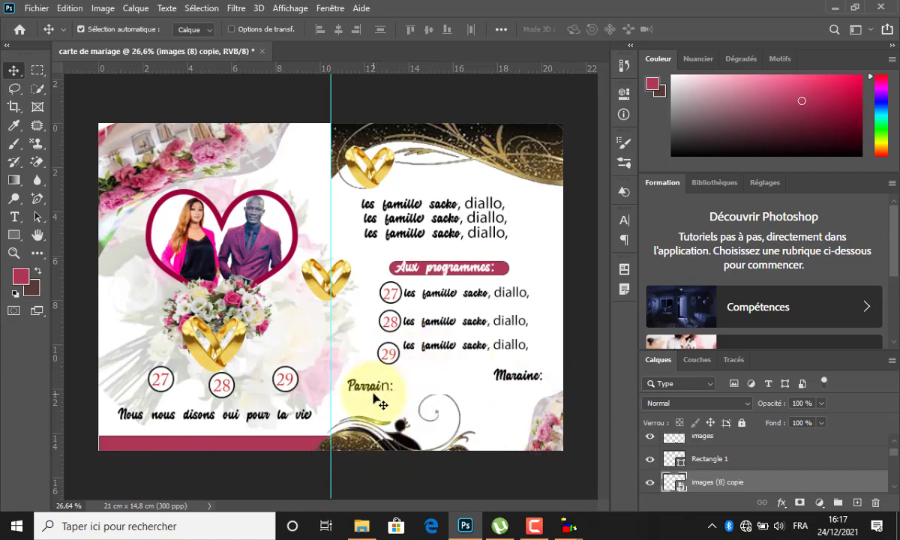